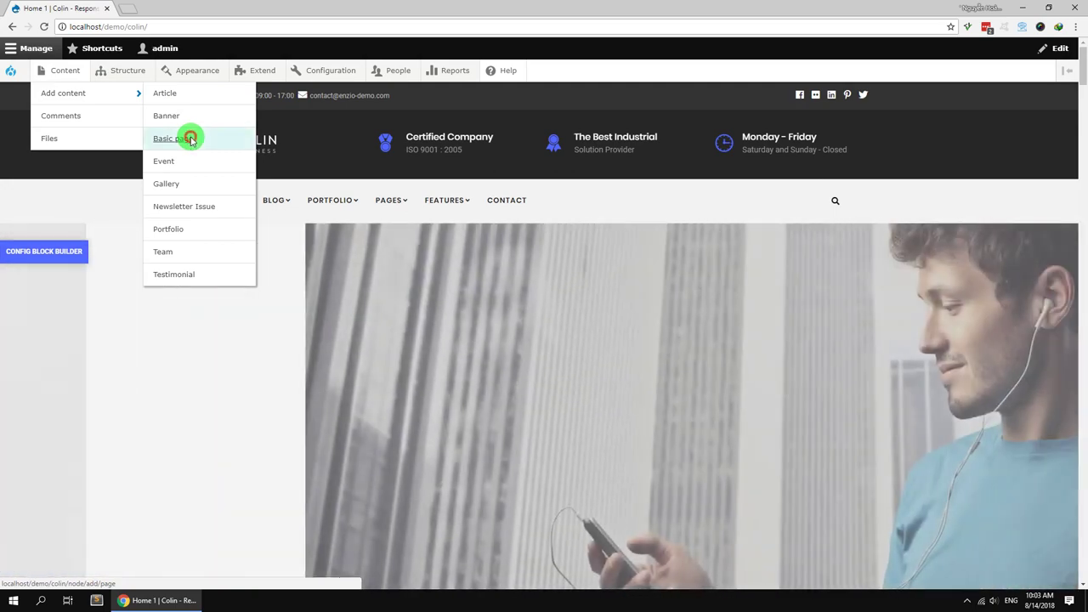
Title the new basic page "Demo Import Row".
mouse_move(418, 204)
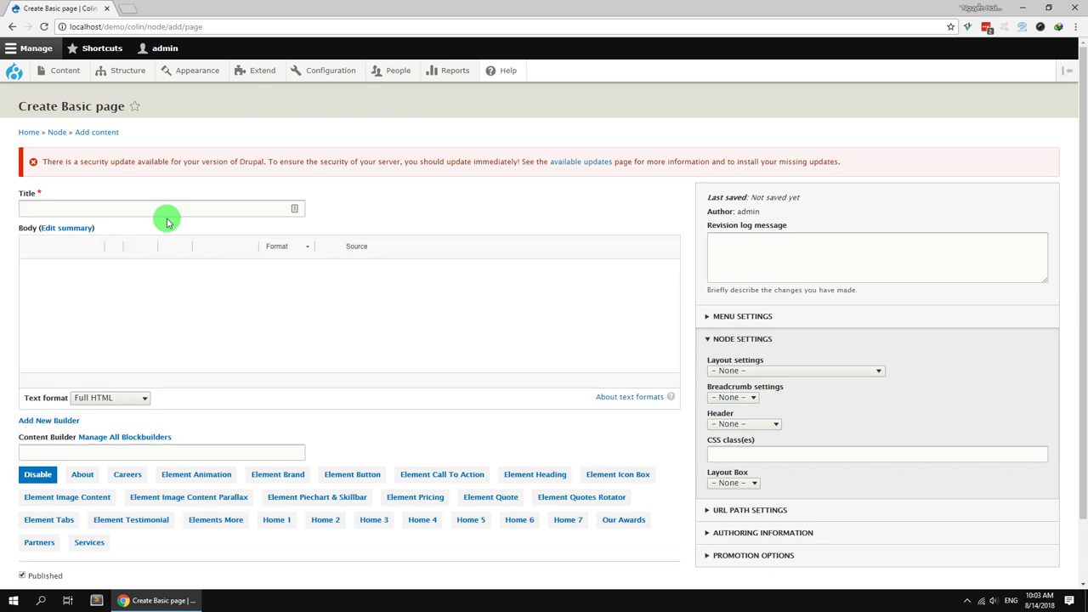
click(167, 209)
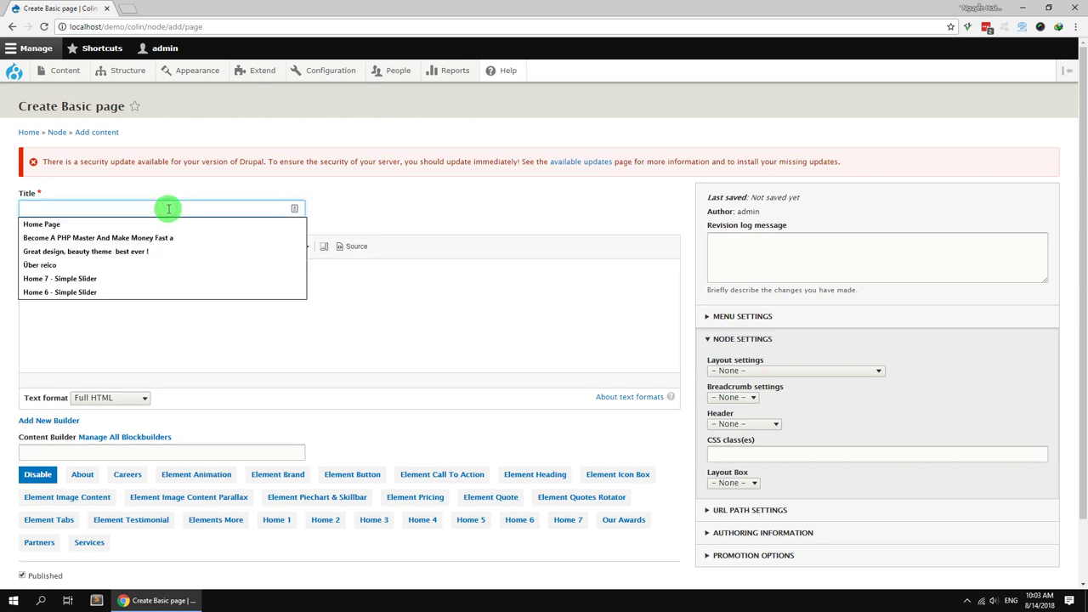
text(Demo Import Row)
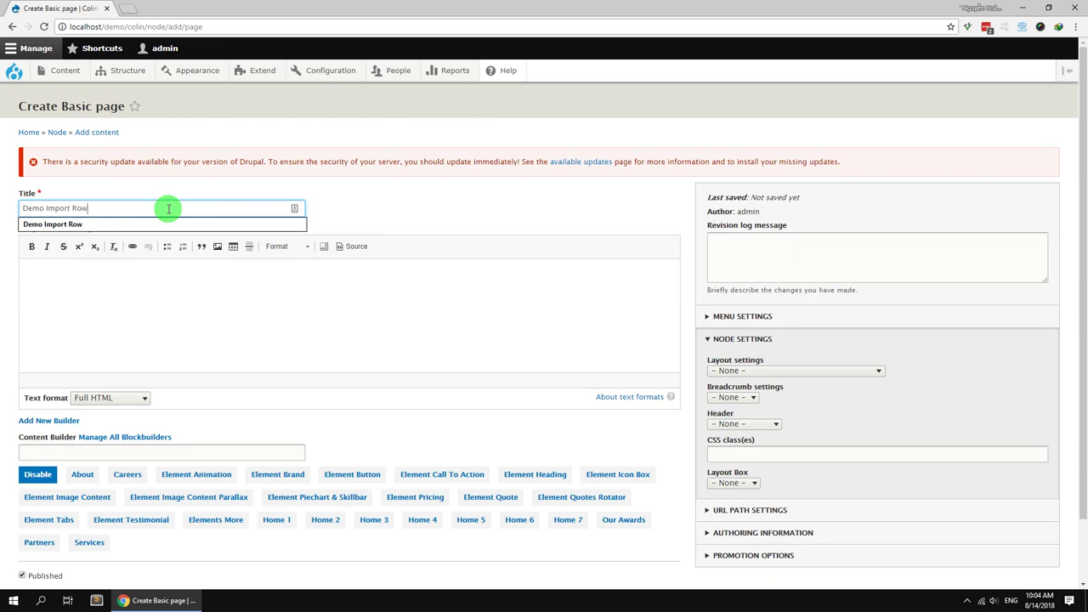
key(Escape)
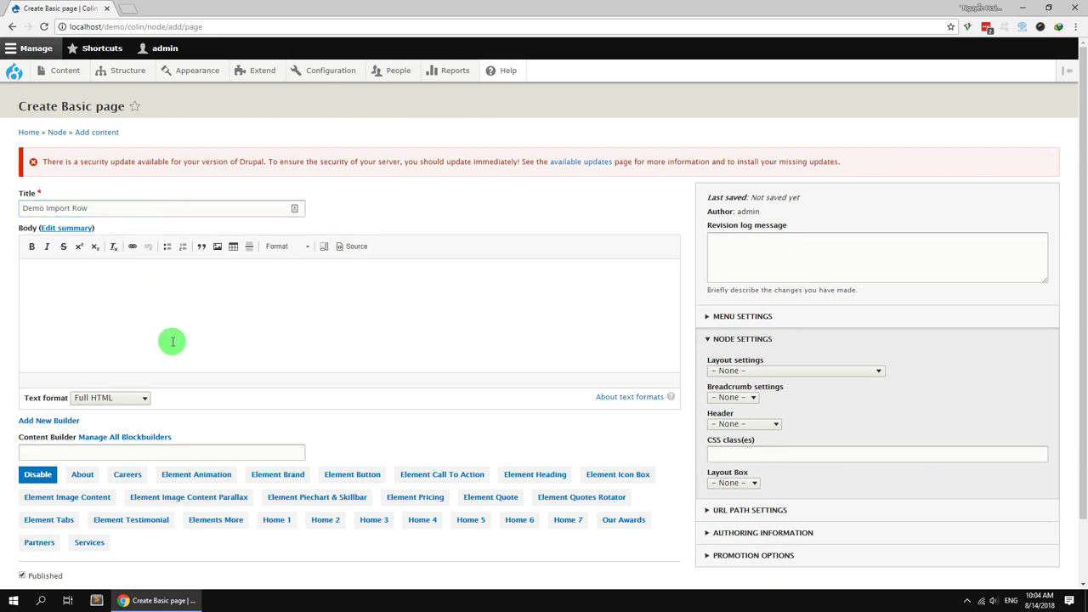
Add a new content builder titled "Demo Import Row" and use it for this page.
scroll(172, 341, down, 2)
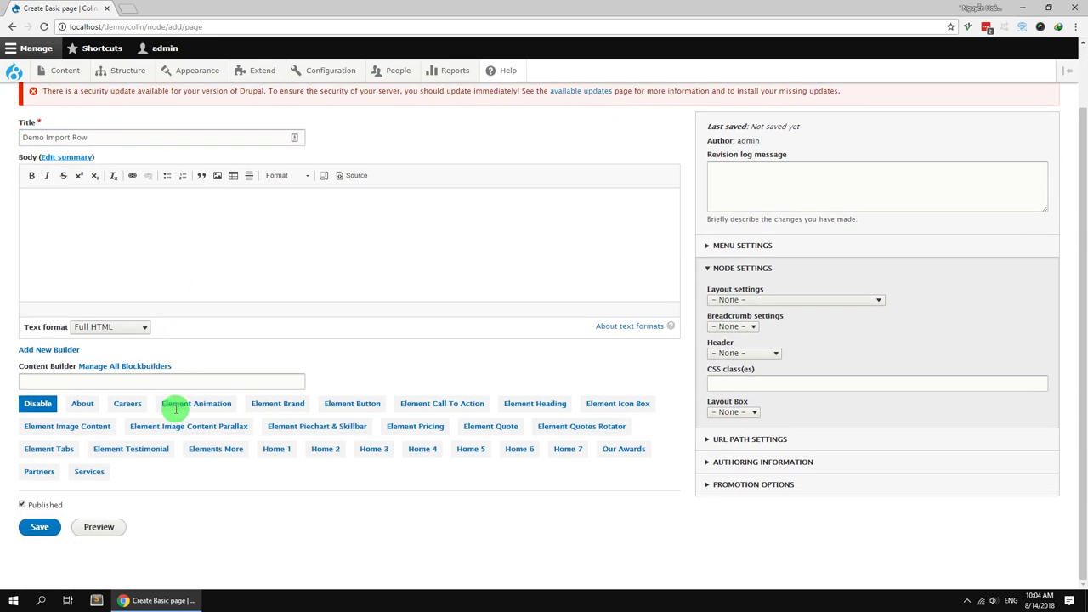
click(42, 349)
click(210, 287)
text(Demo Import Row)
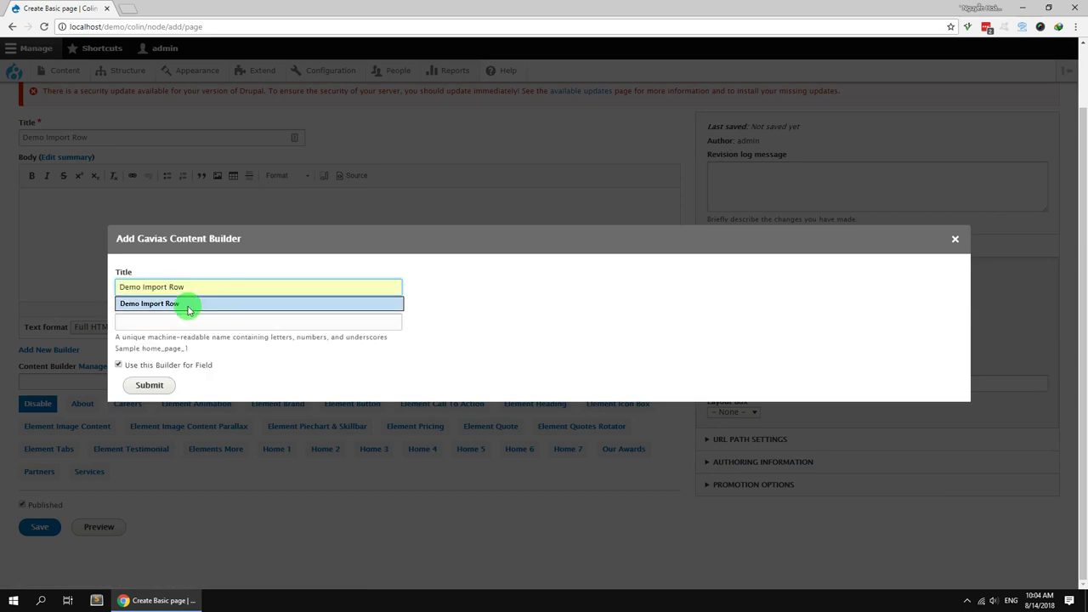
click(185, 305)
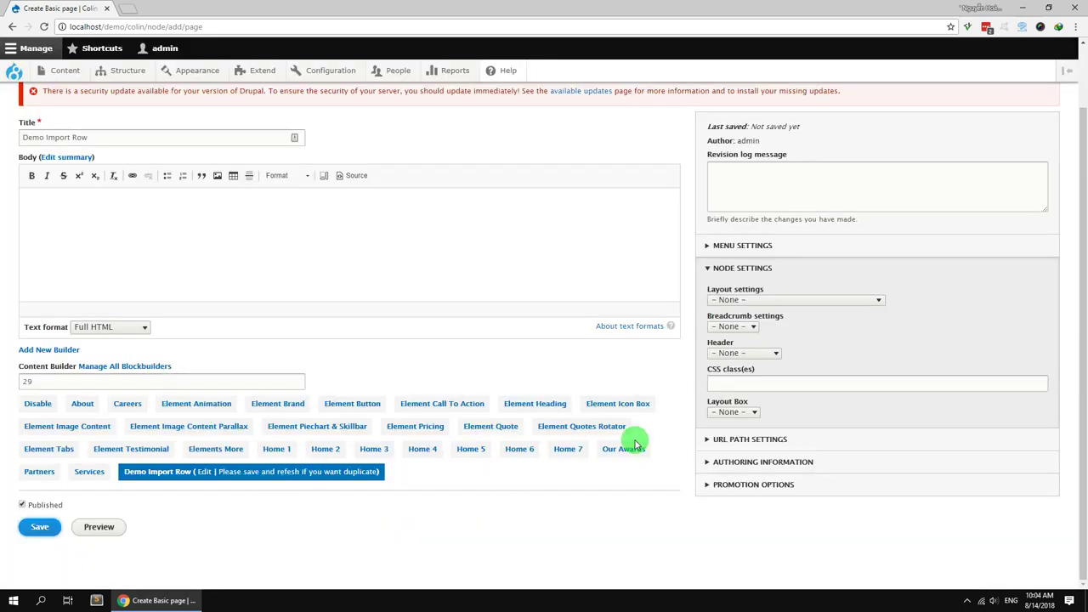
Set the page layout to "Fullwith no sidebar (use for block builder)", breadcrumb to Disable and header to "Header default".
click(719, 300)
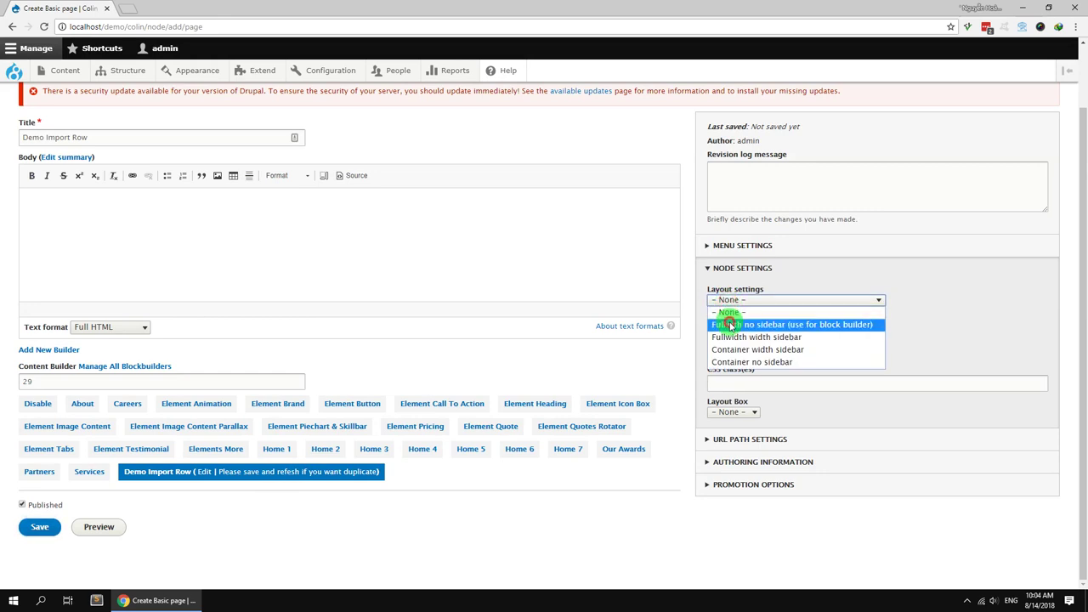
click(729, 324)
click(742, 331)
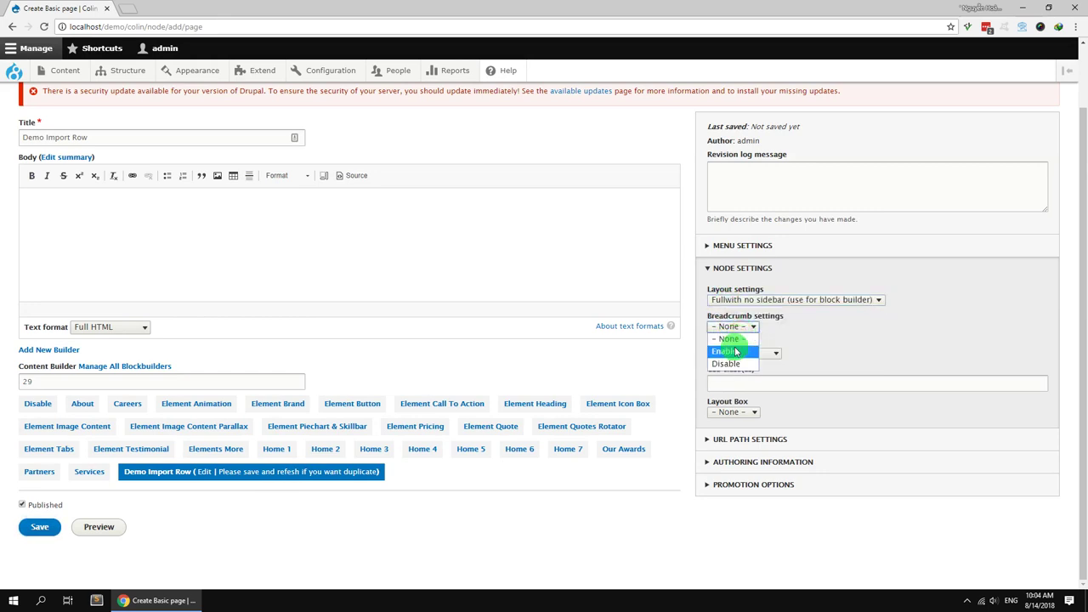
click(725, 363)
click(737, 353)
click(734, 379)
Give the page the CSS class hidden-title and save it.
click(733, 385)
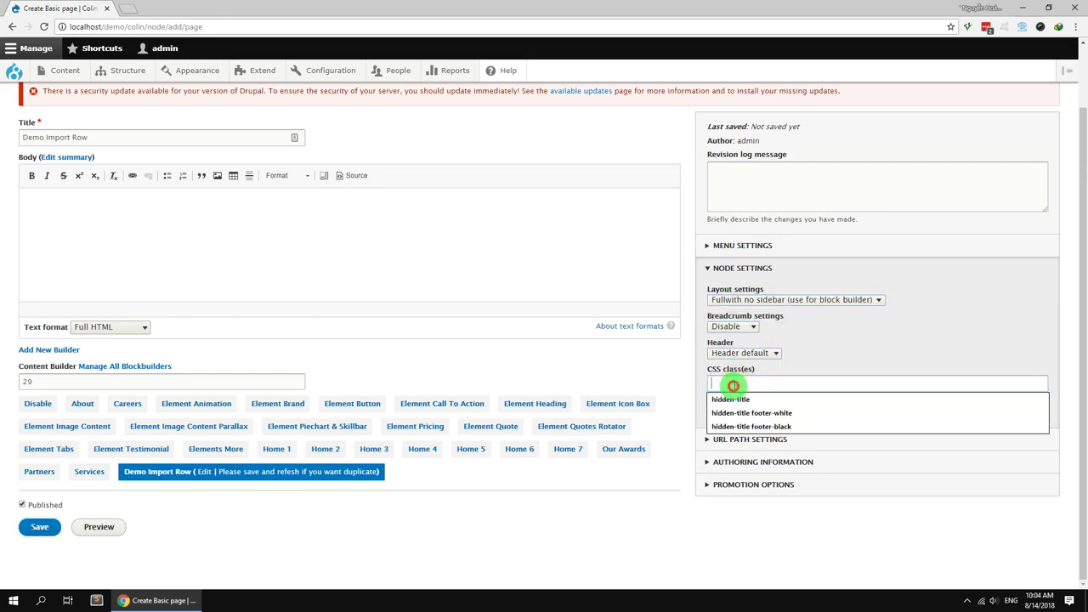
click(730, 398)
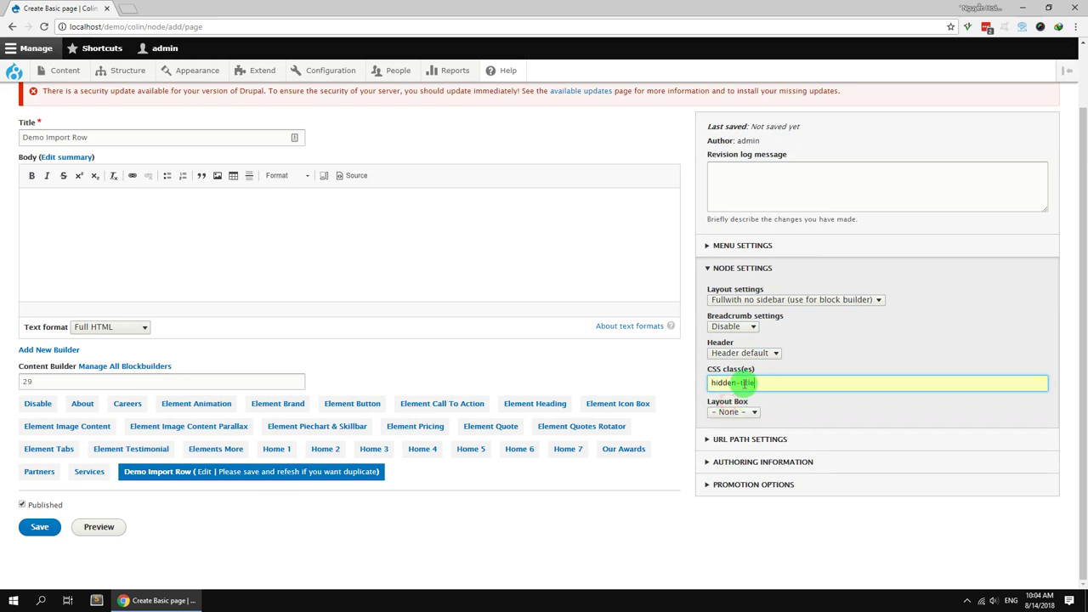
click(41, 528)
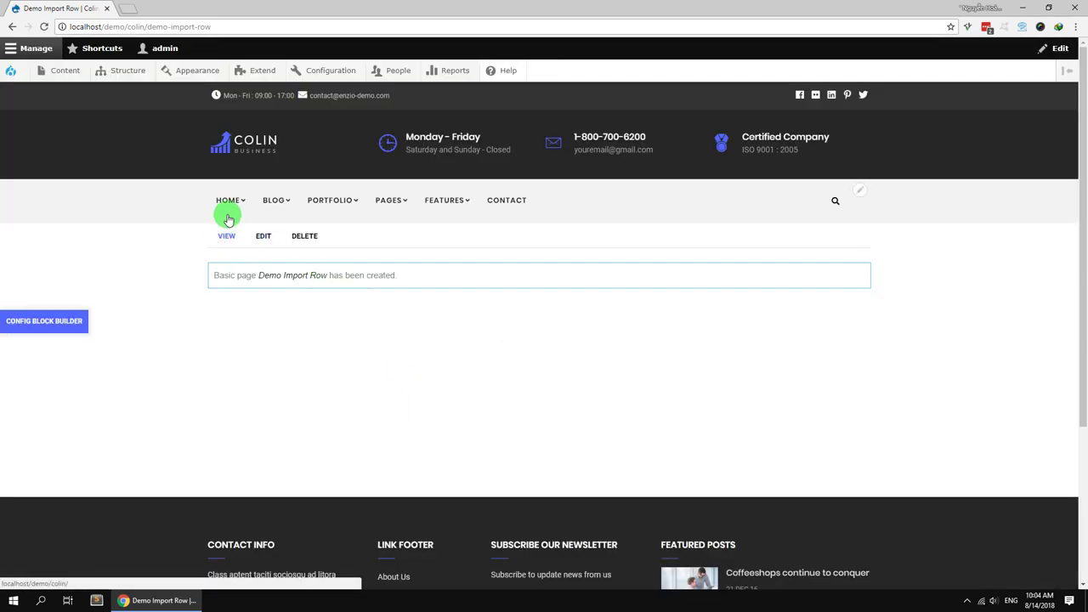
Open the Home 1 page in a new browser tab and place that tab first.
mouse_move(227, 202)
right_click(234, 237)
click(255, 244)
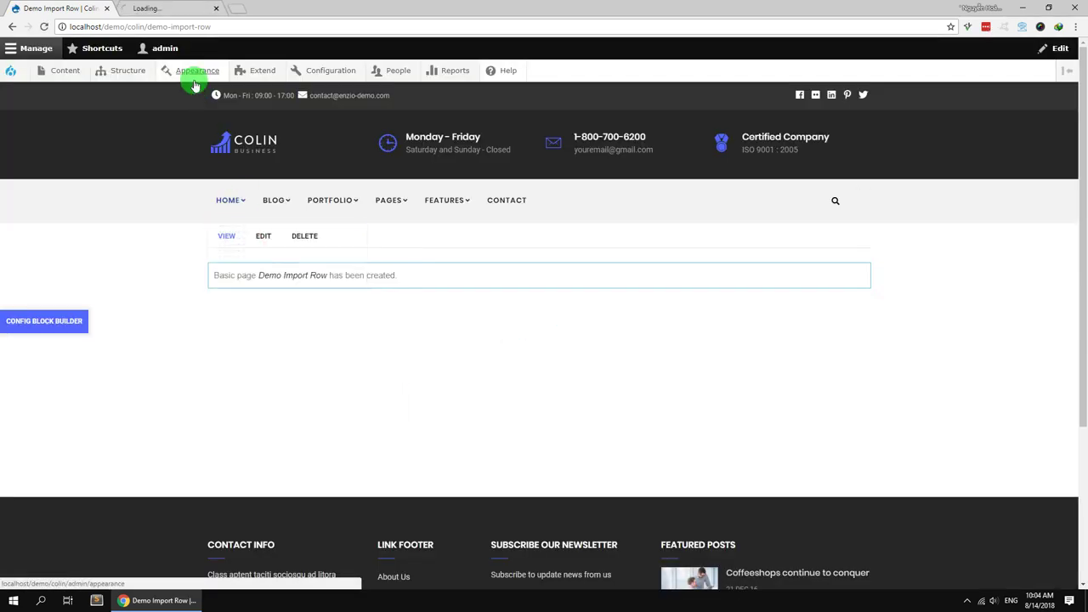
click(196, 8)
drag(180, 10, 62, 4)
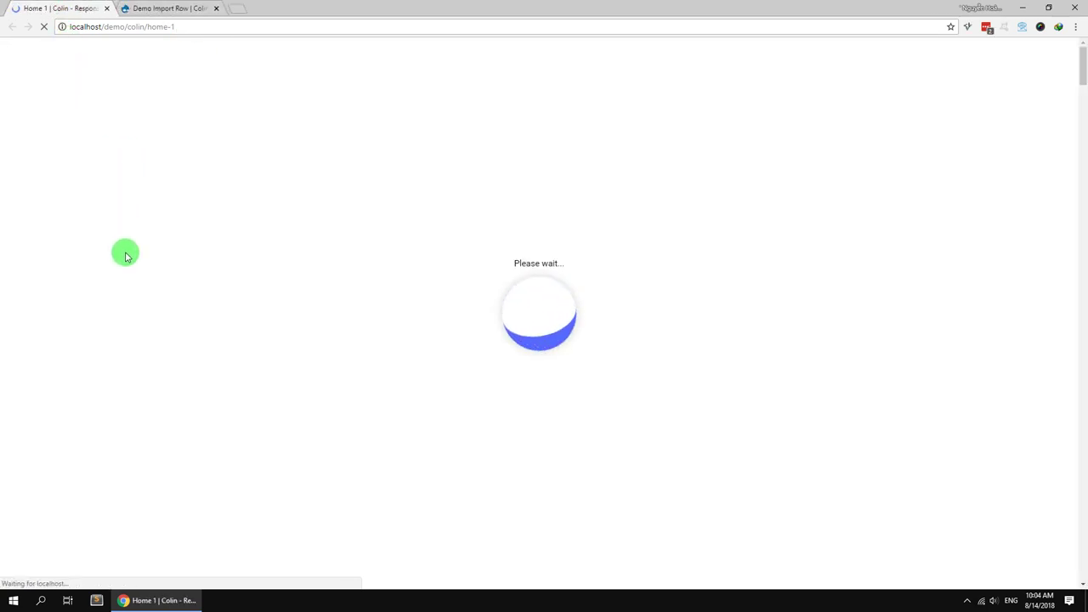
Look through the Home 1 page and open its block builder configuration.
scroll(99, 289, down, 2)
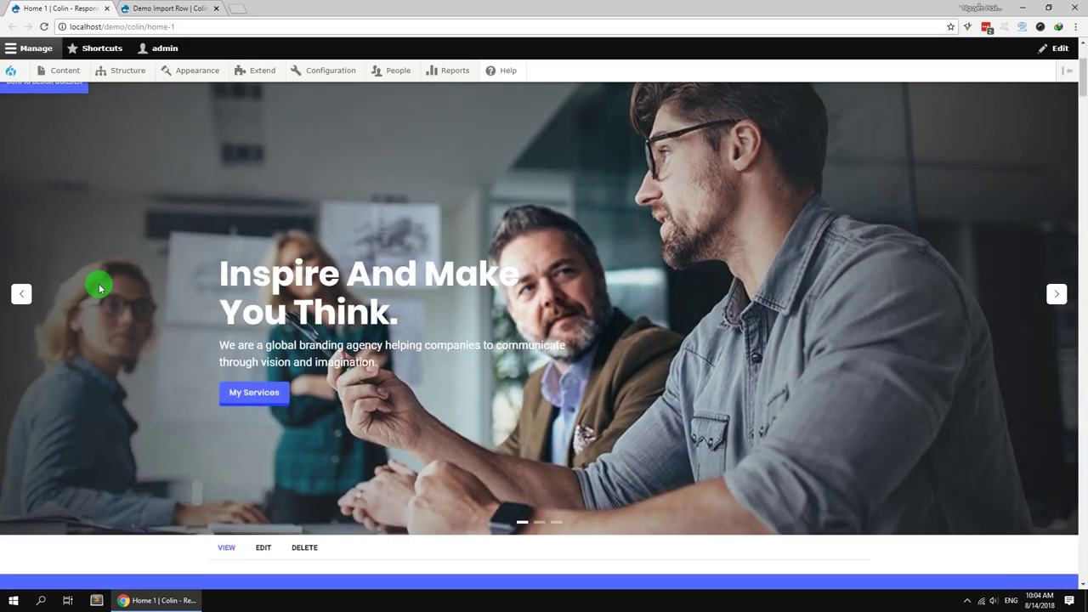
scroll(99, 289, down, 10)
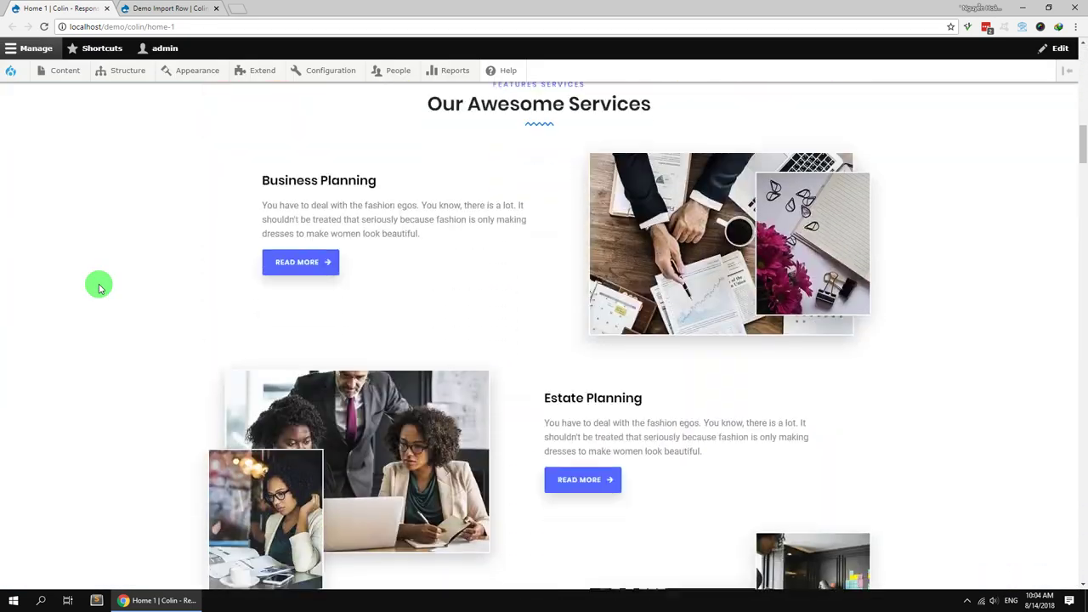
scroll(99, 289, down, 8)
scroll(272, 306, up, 20)
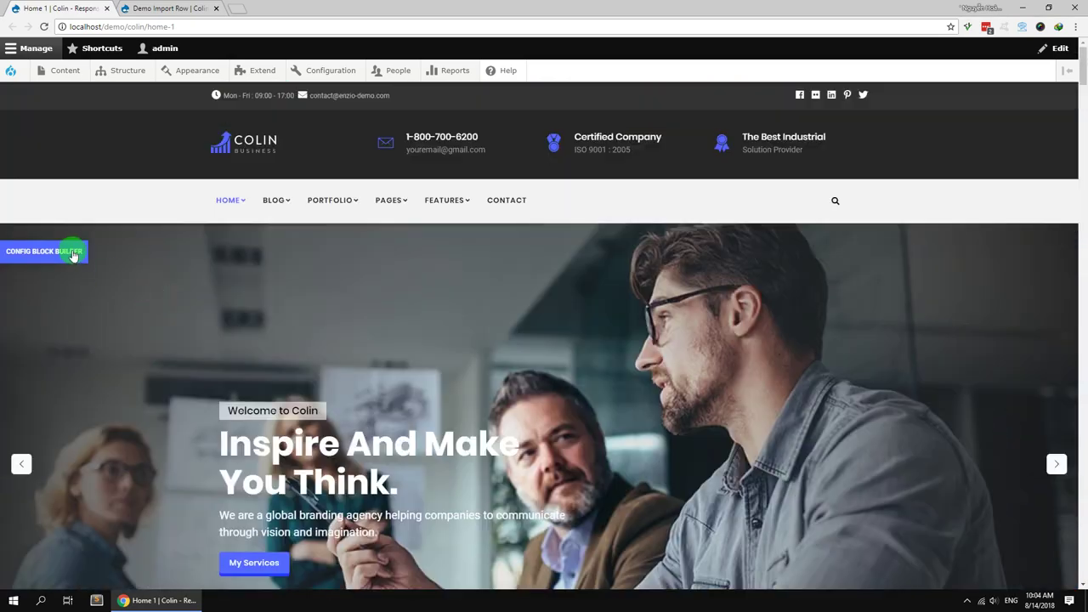
click(74, 248)
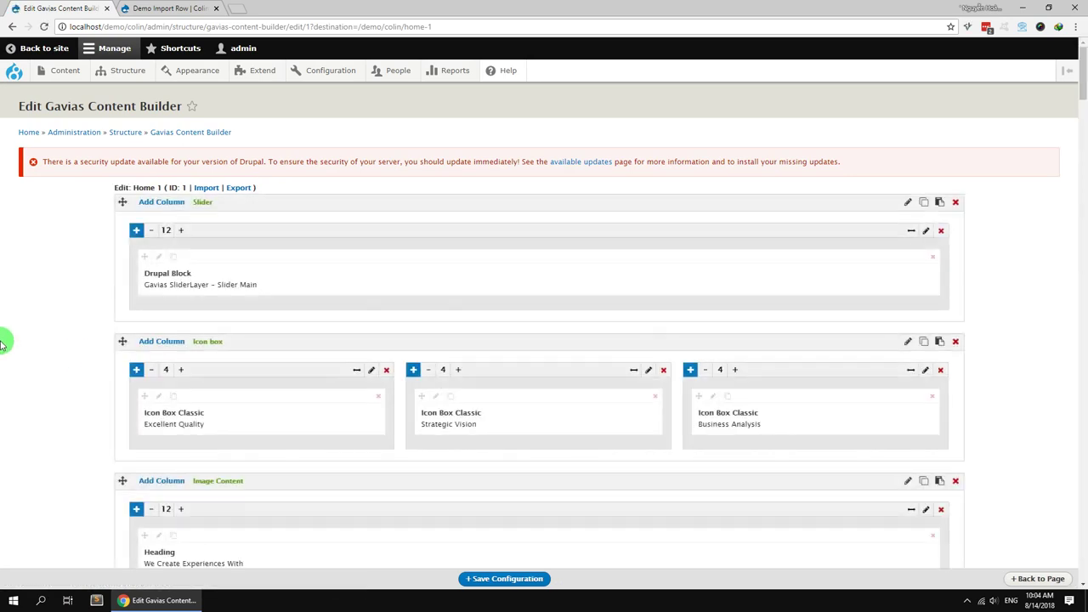
Copy the "Image Content" row in the Home 1 builder.
scroll(5, 357, down, 2)
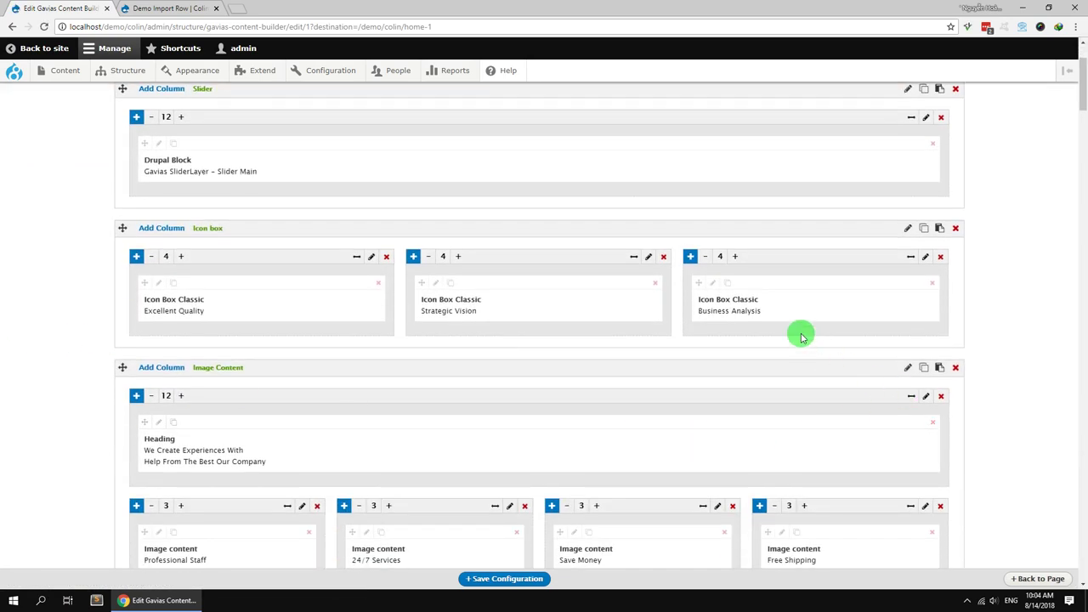
scroll(865, 410, down, 2)
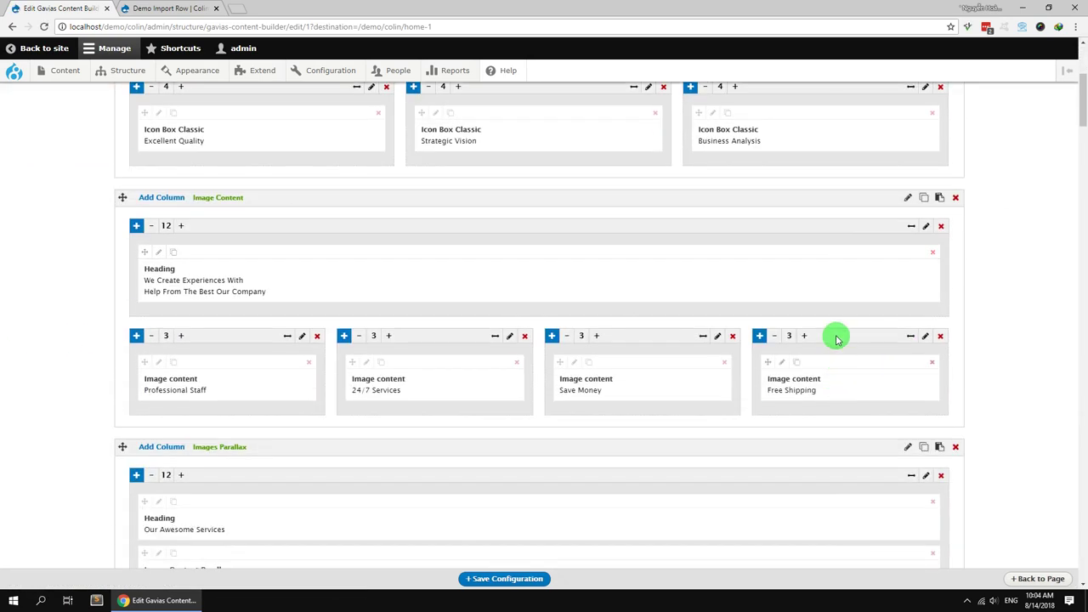
click(938, 199)
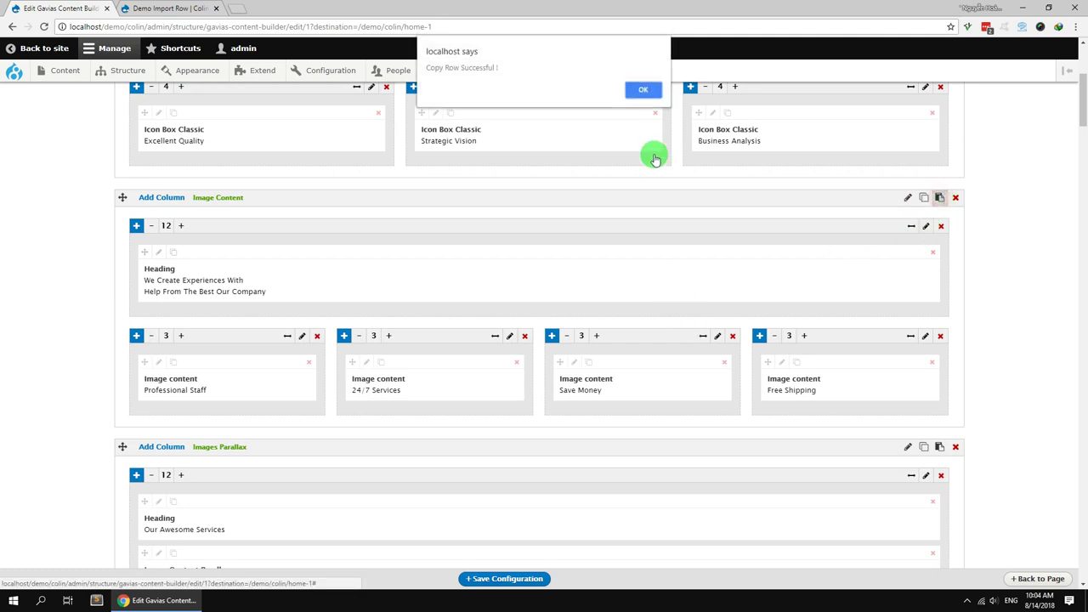
click(639, 94)
Open the block builder of the Demo Import Row page and delete its empty row.
click(174, 8)
click(51, 321)
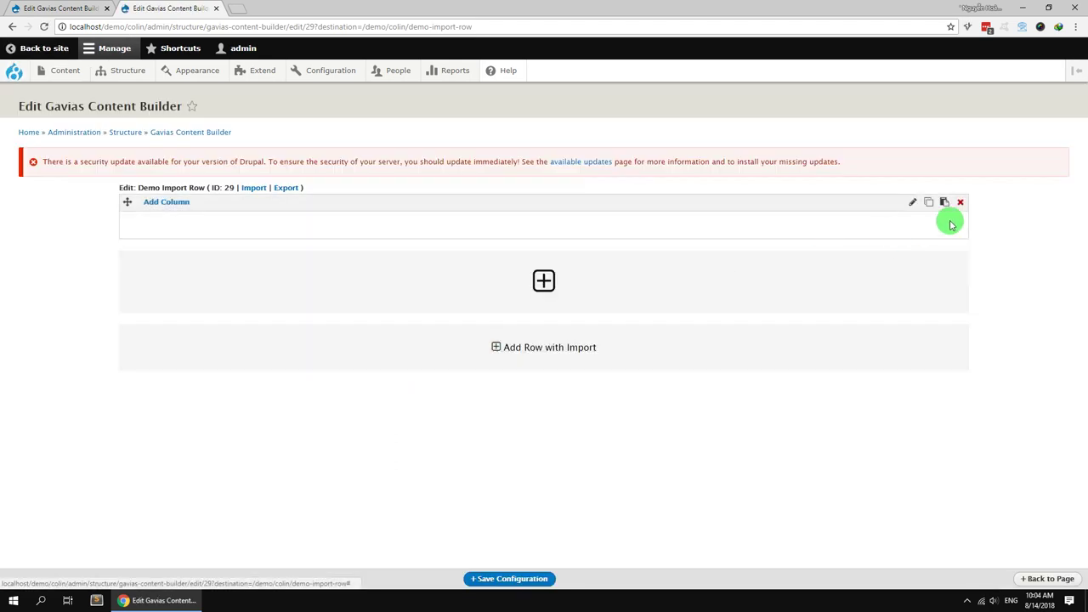
click(963, 204)
click(595, 90)
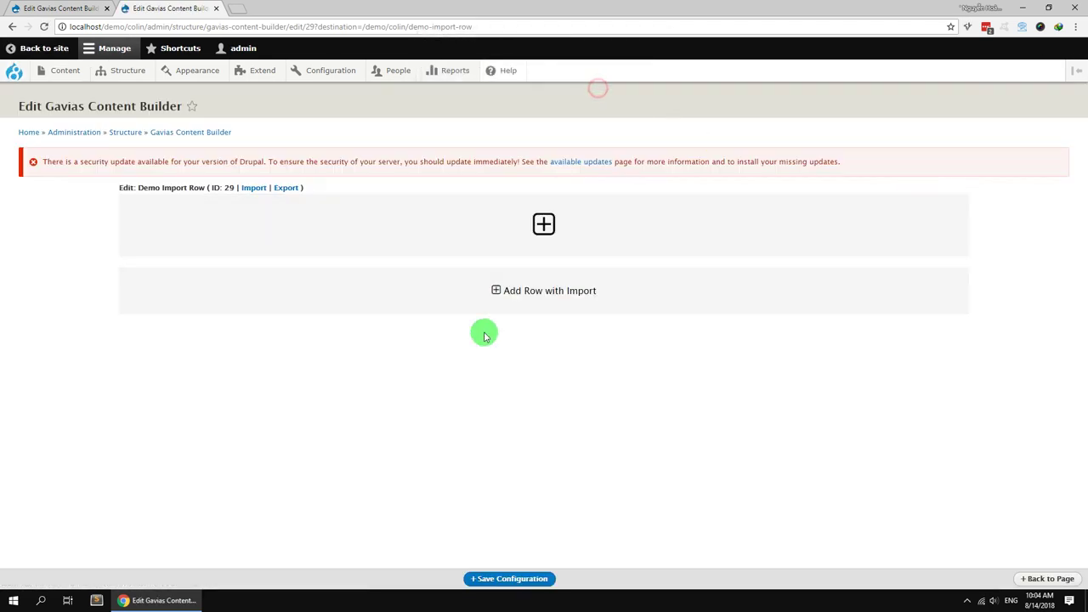
Import the copied "Image Content" row into the Demo Import Row builder.
click(515, 300)
right_click(331, 372)
click(359, 457)
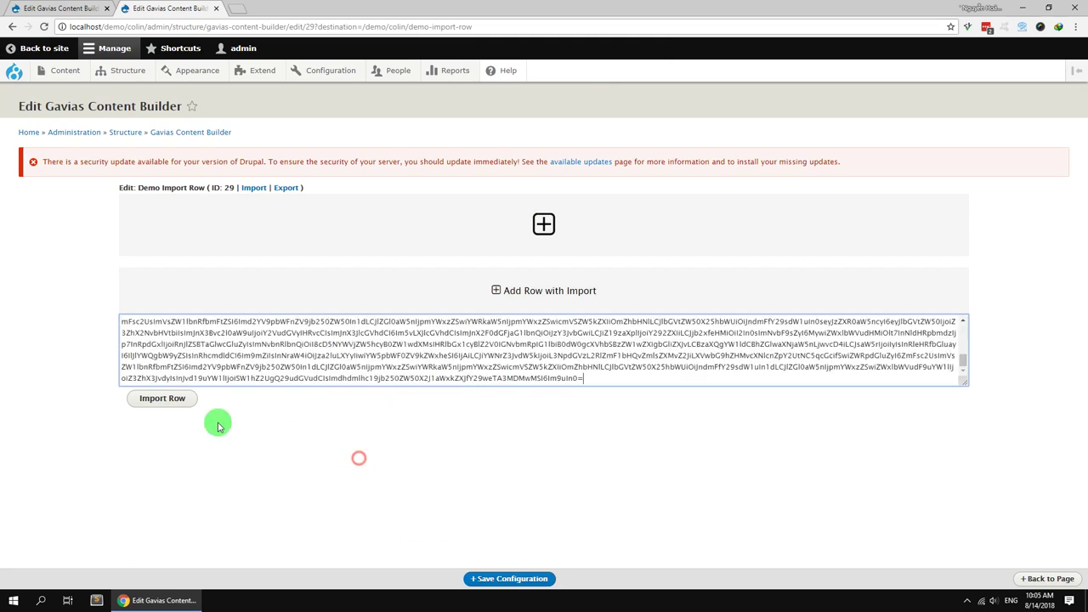
click(162, 399)
click(644, 86)
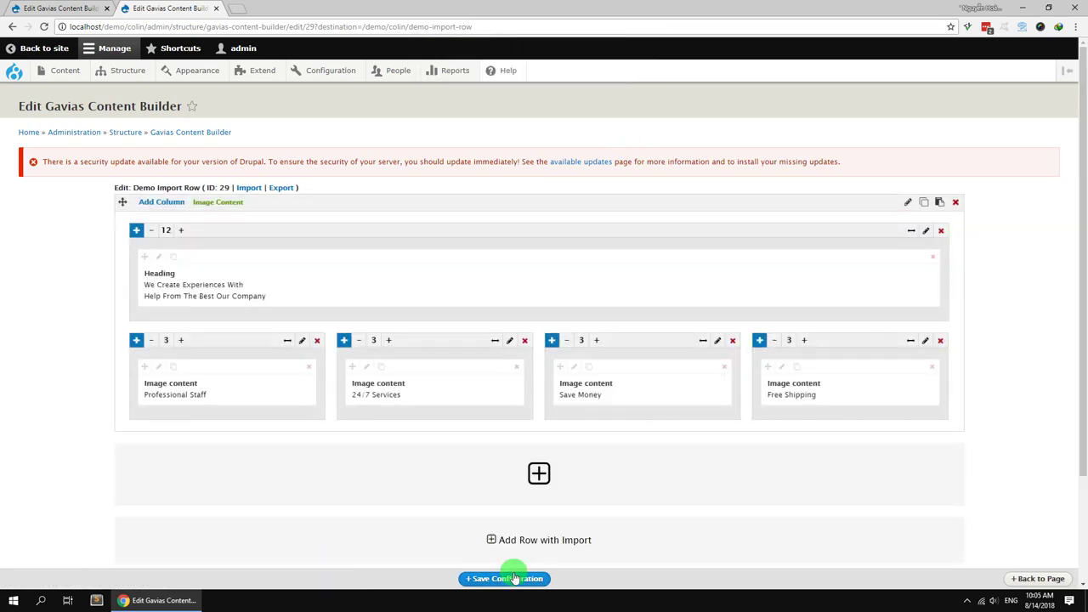
Save the builder configuration and go back to the Demo Import Row page to check the imported row.
click(508, 578)
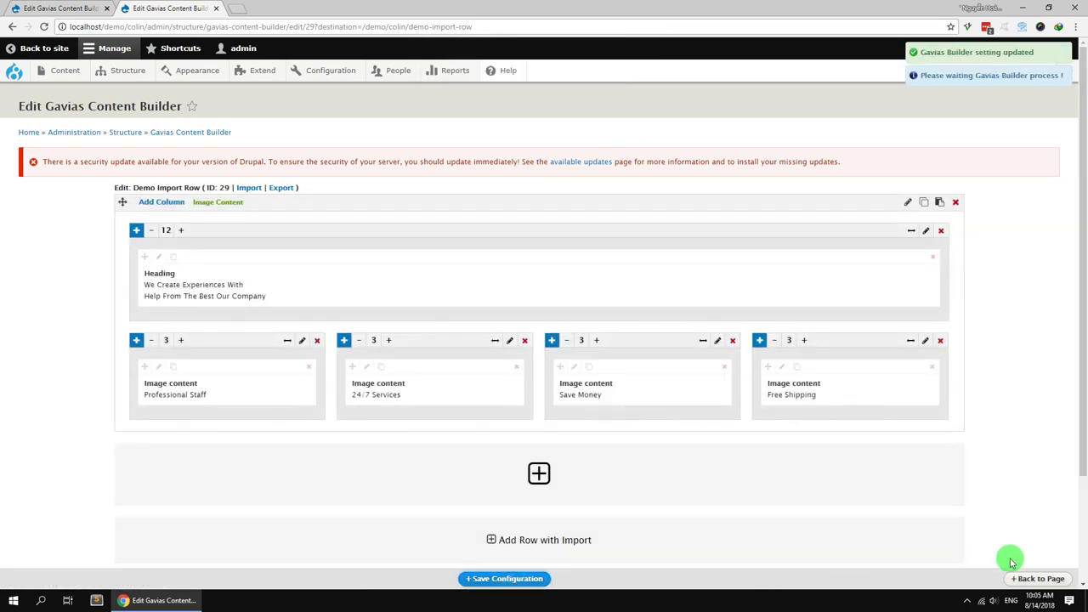
click(1026, 579)
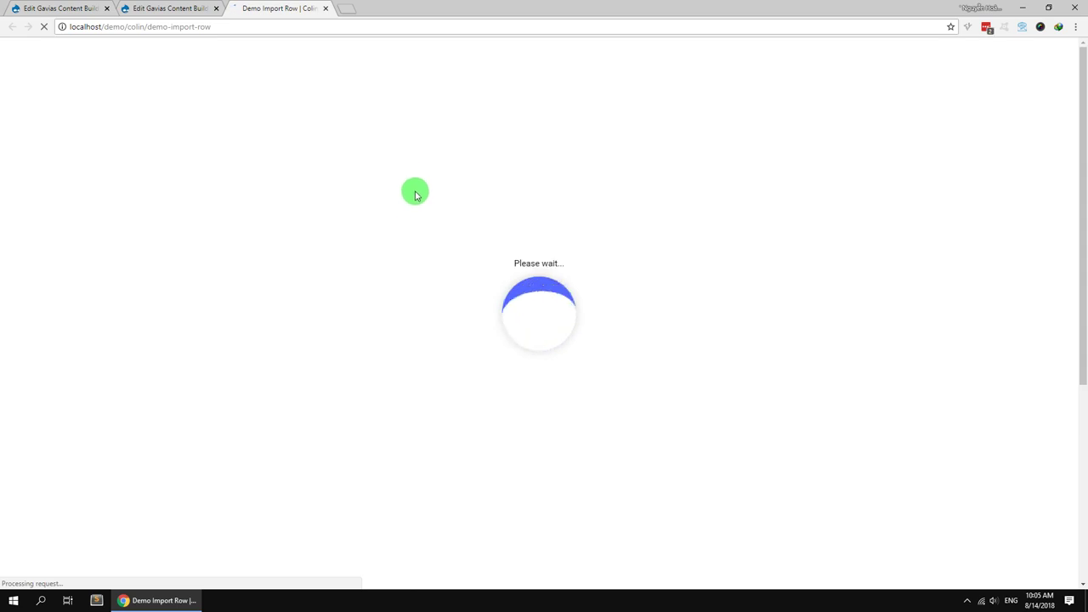
scroll(437, 398, down, 3)
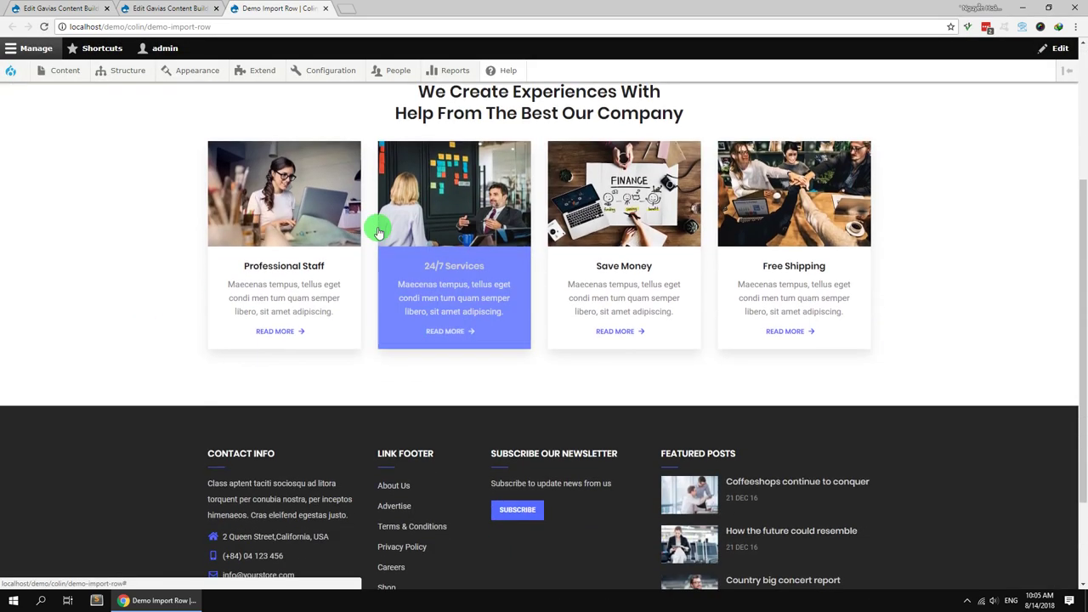
Return to the Home 1 builder and copy the "Services" row.
key(ctrl+1)
scroll(36, 272, down, 5)
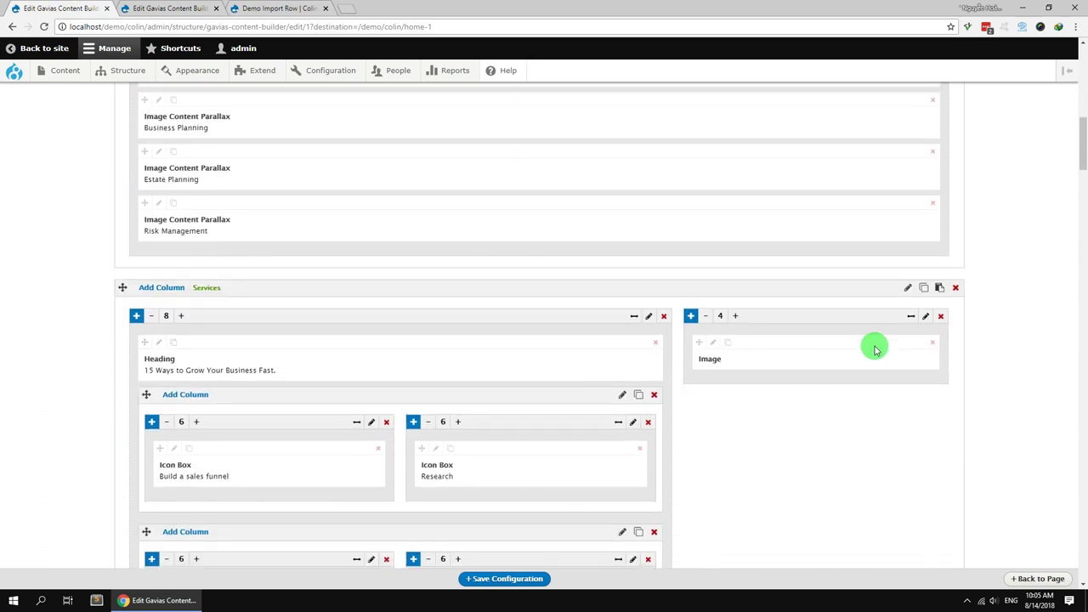
click(938, 289)
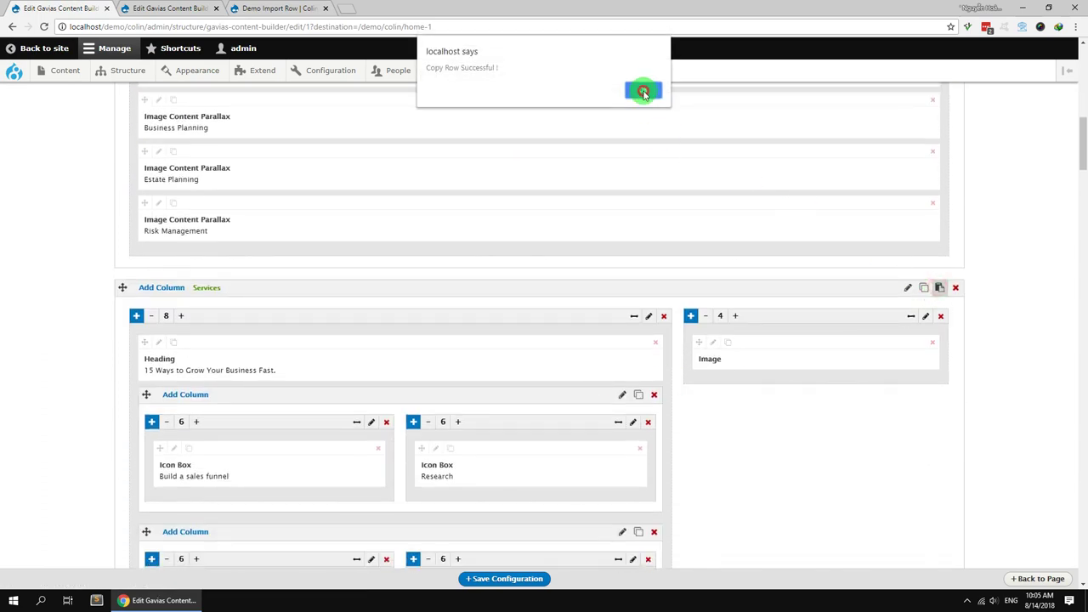
click(641, 88)
Import the copied "Services" row below the Image Content row in the Demo Import Row builder and save the configuration.
click(202, 7)
scroll(416, 425, down, 2)
click(493, 429)
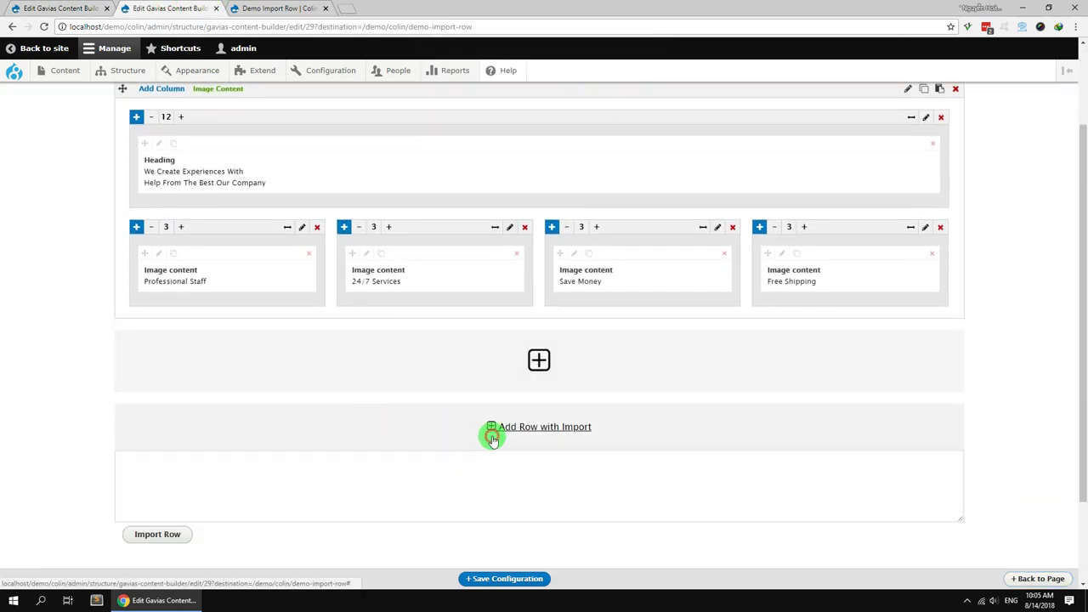
scroll(337, 362, down, 2)
right_click(338, 362)
click(365, 445)
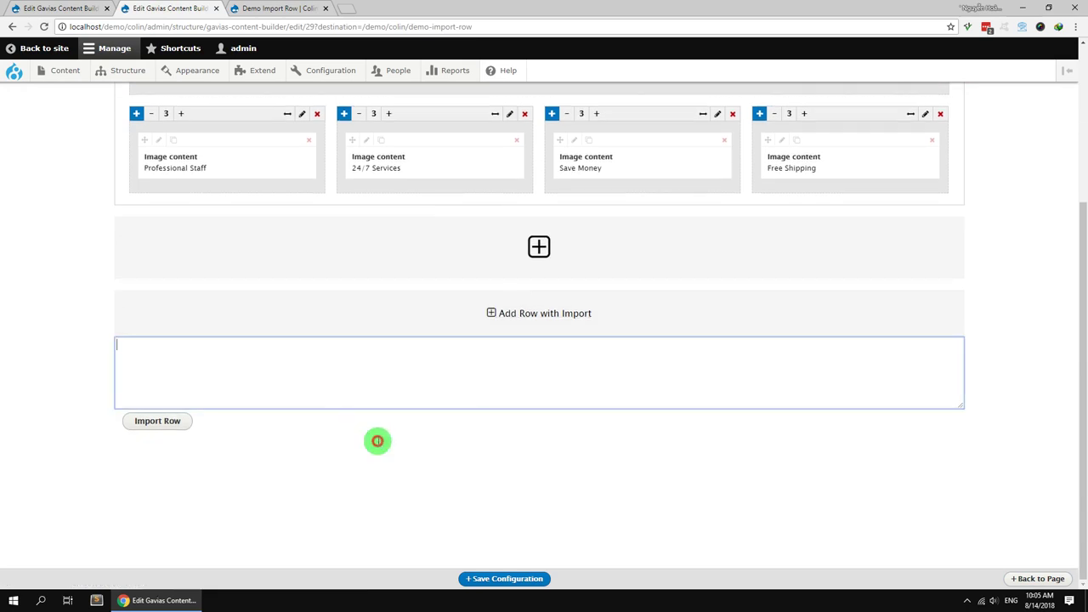
click(158, 421)
click(642, 90)
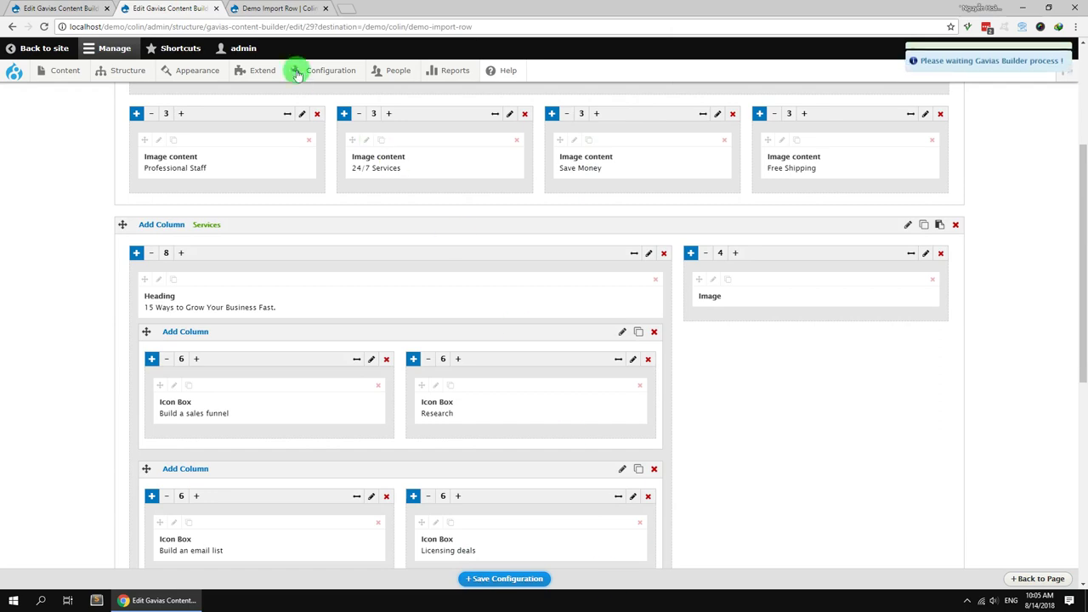
Reload the Demo Import Row page and review both imported rows.
click(280, 9)
click(46, 23)
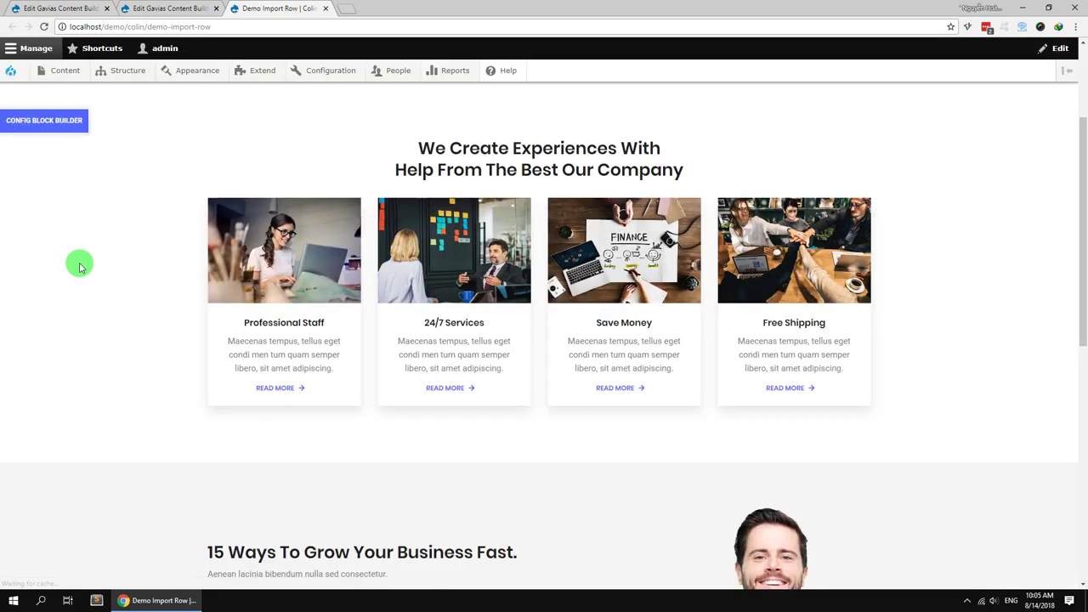
scroll(81, 267, down, 6)
scroll(363, 297, up, 7)
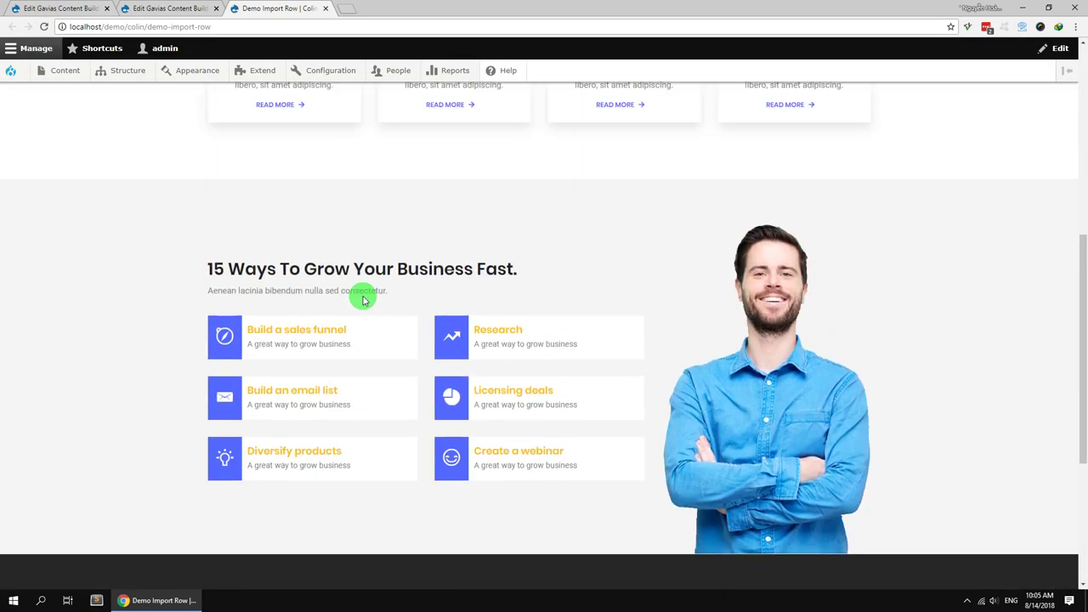
Leave the Home 1 builder and open the site's Home 2 page.
scroll(360, 304, down, 4)
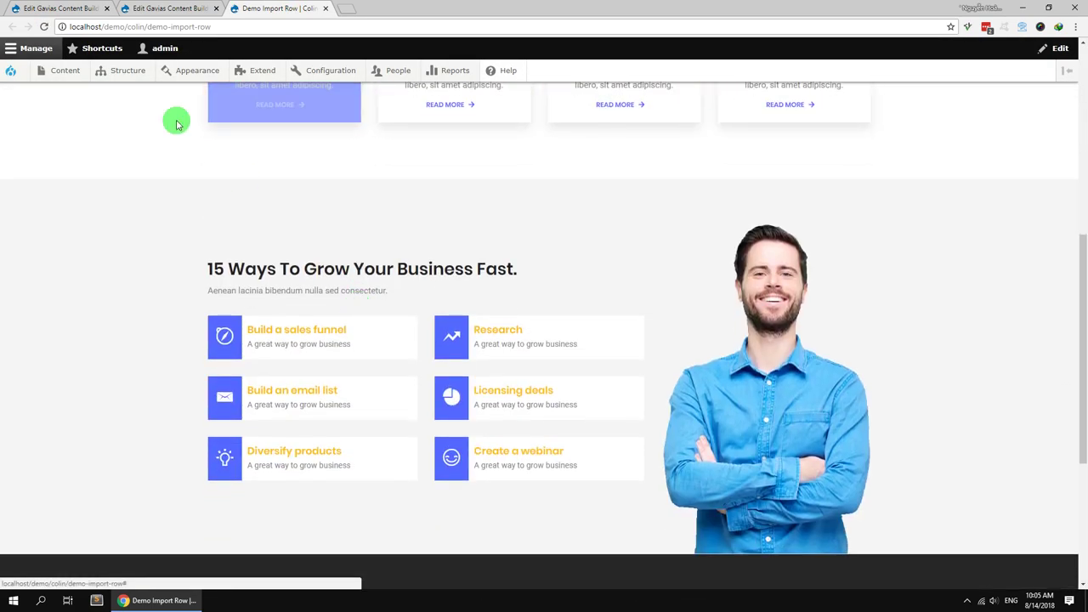
click(57, 7)
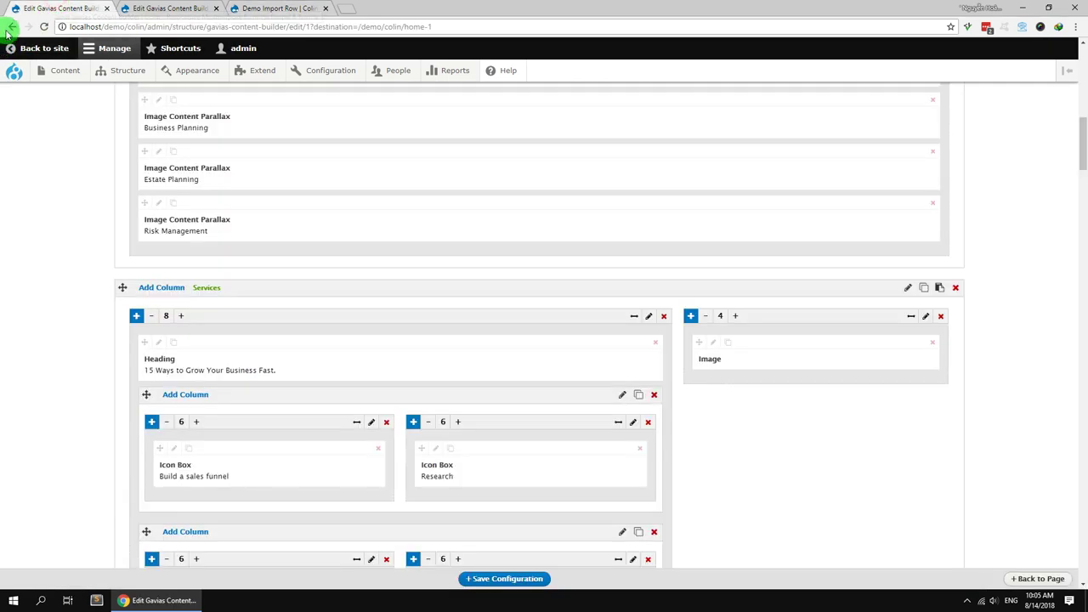
click(10, 26)
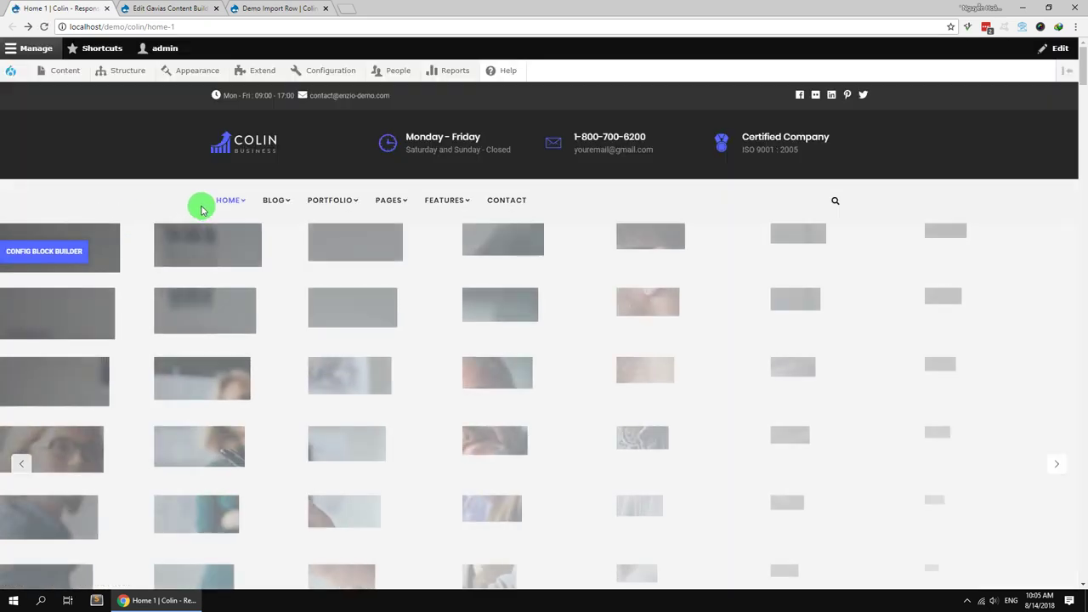
mouse_move(228, 200)
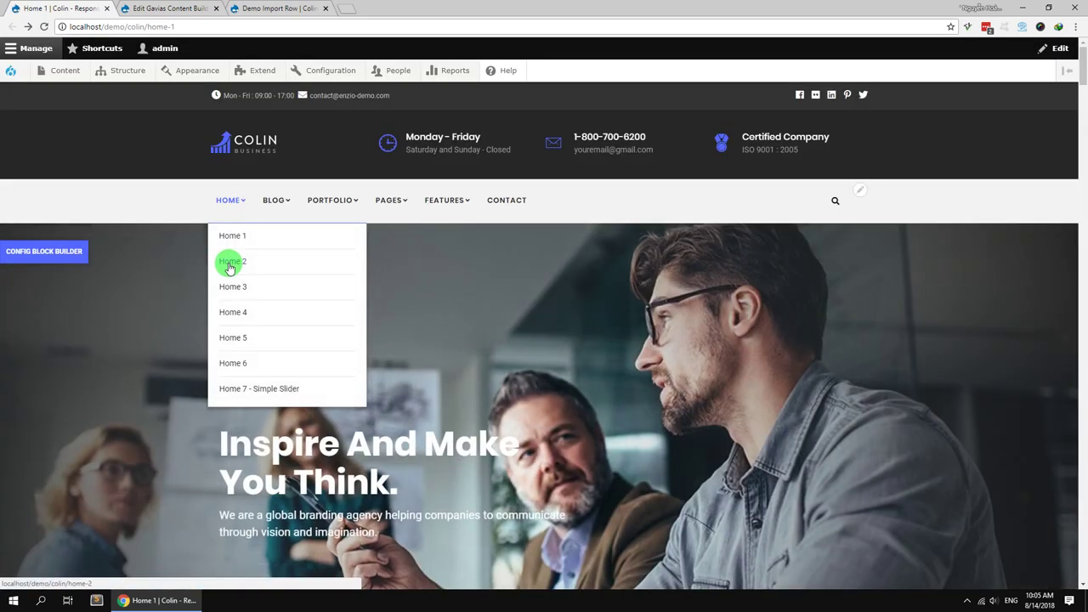
click(229, 266)
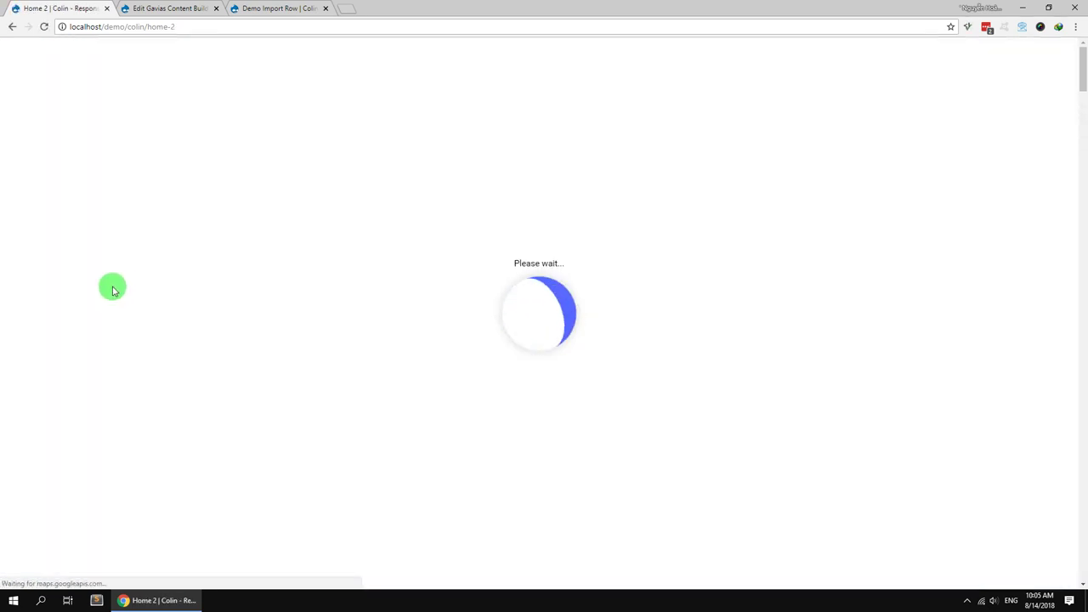
Look through the sections of the Home 2 page for rows worth copying.
scroll(113, 290, down, 6)
scroll(111, 289, down, 15)
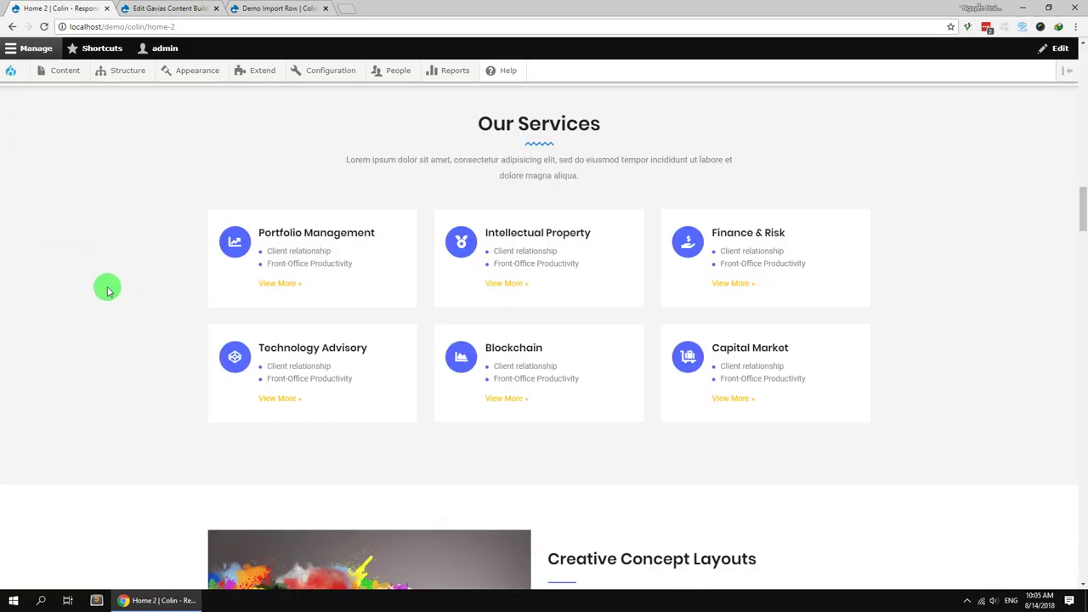
scroll(106, 290, down, 6)
scroll(256, 390, down, 4)
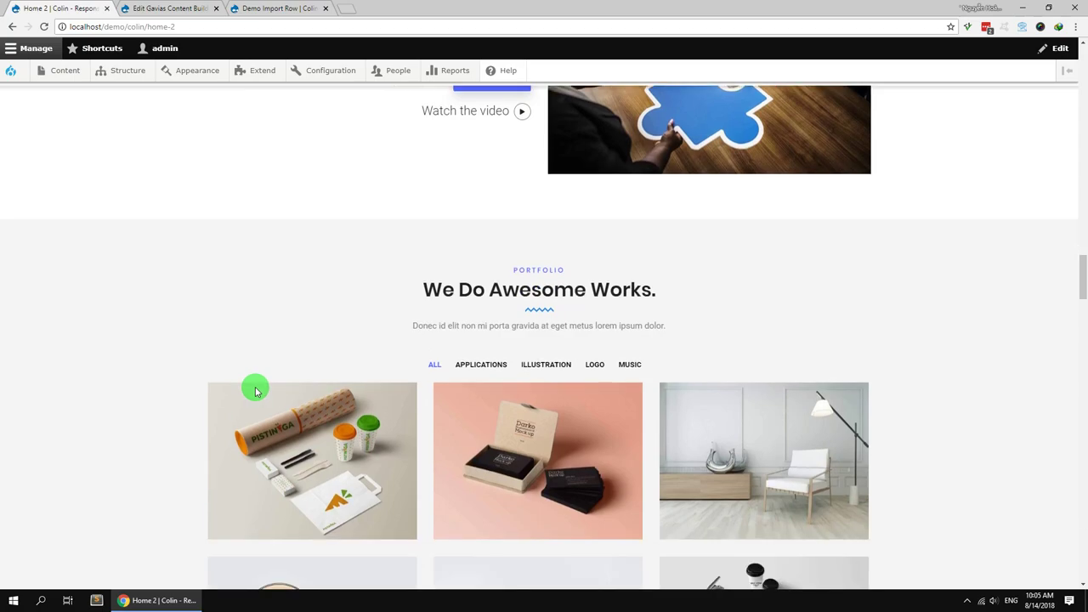
scroll(255, 390, up, 9)
scroll(281, 347, up, 20)
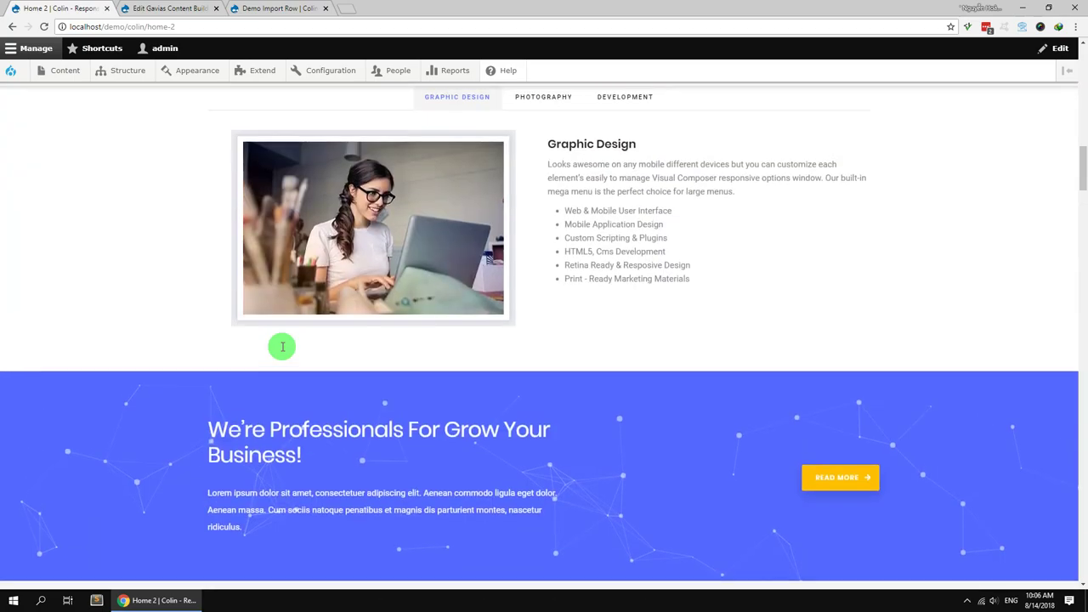
scroll(281, 347, up, 2)
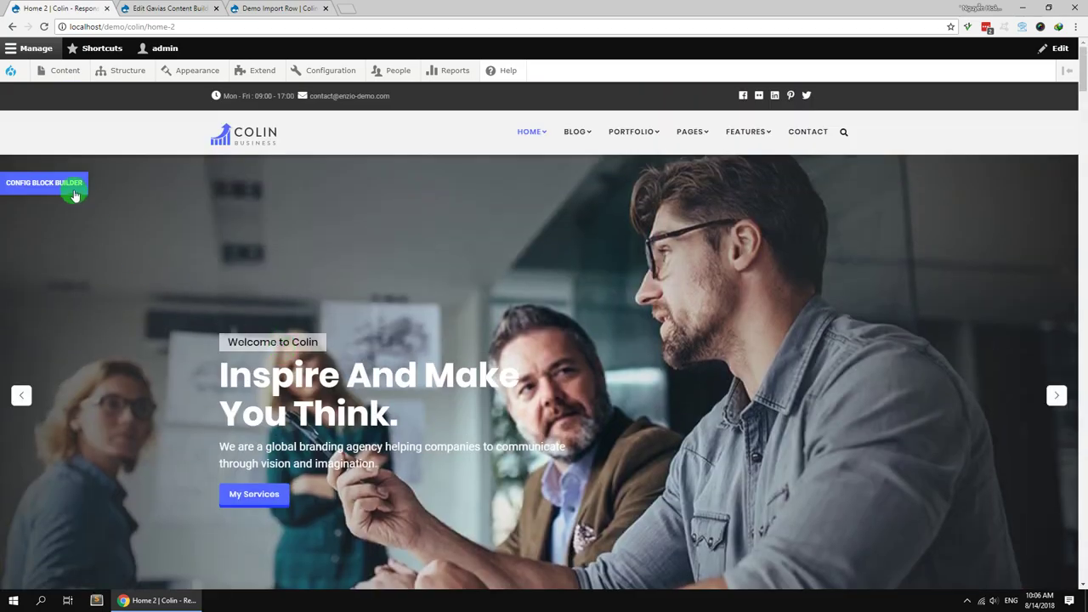
Open the block builder of the Home 2 page and copy its "Features Theme" row.
click(74, 189)
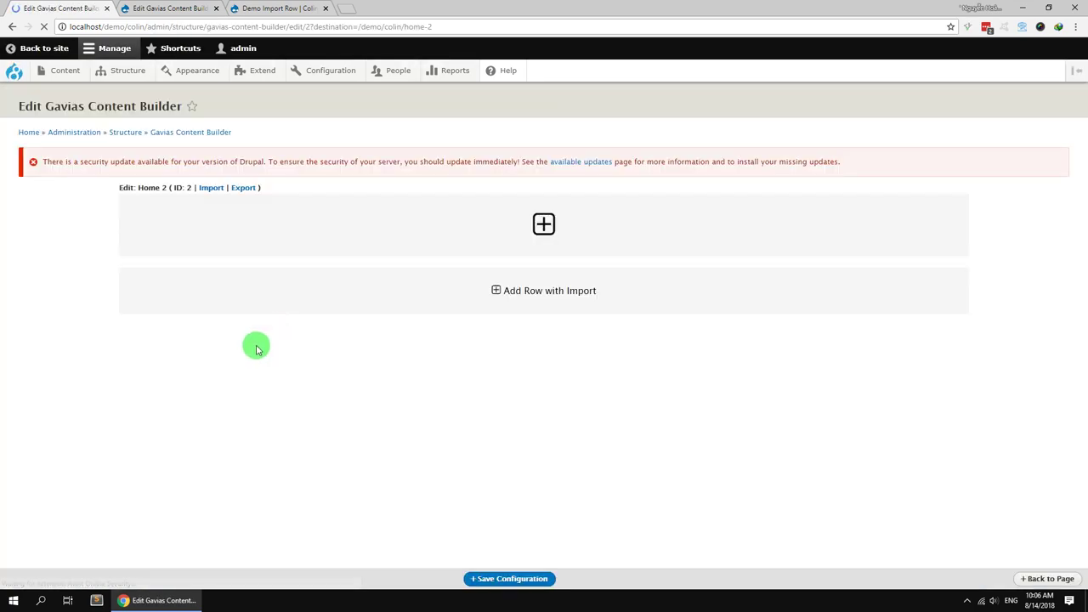
scroll(51, 374, down, 1)
scroll(2, 379, down, 15)
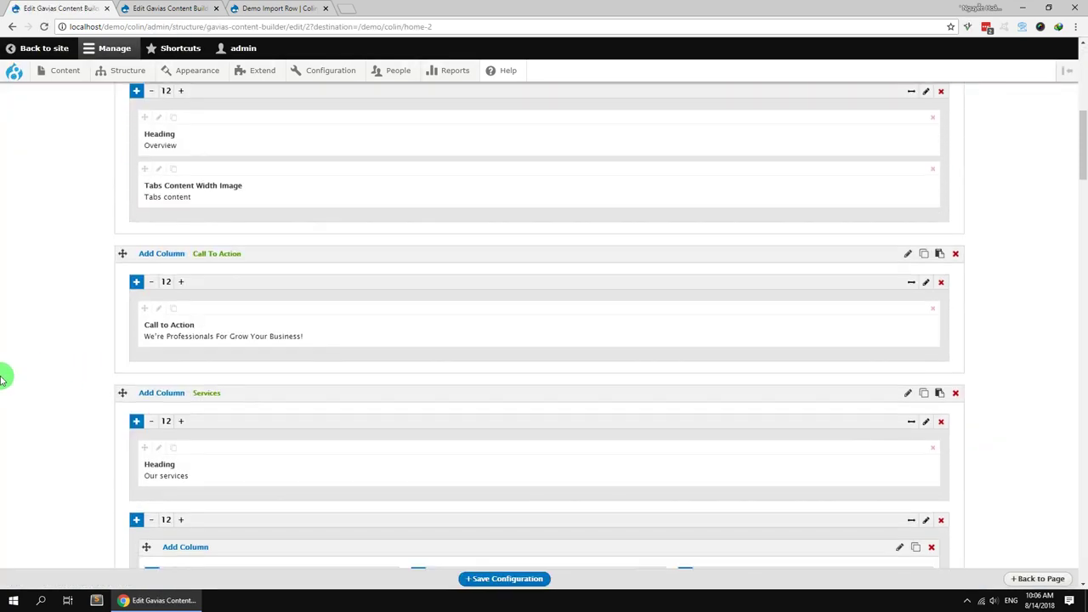
scroll(3, 378, down, 15)
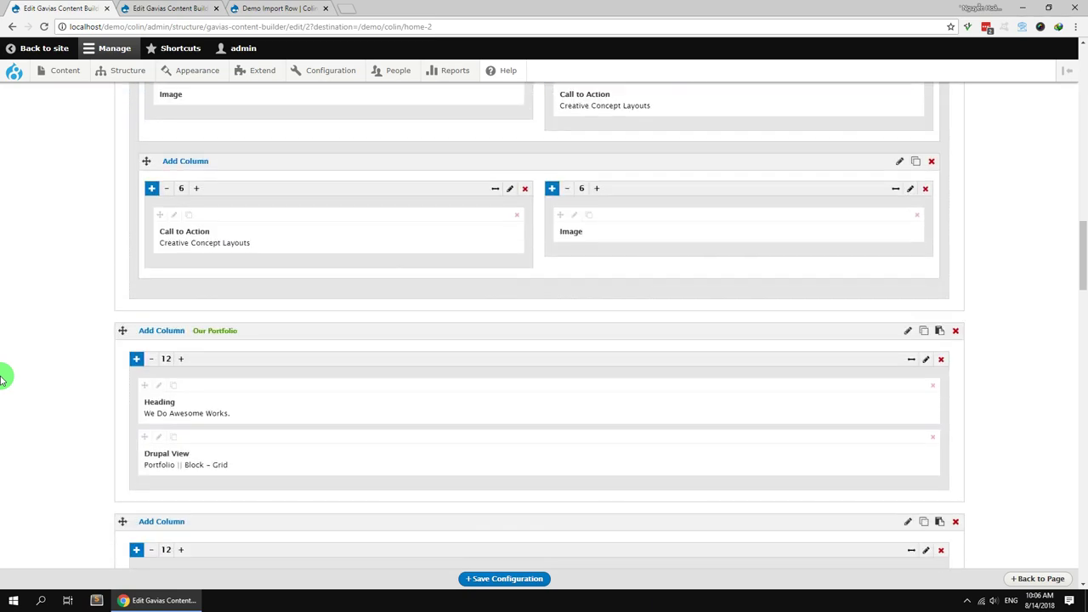
scroll(2, 378, down, 10)
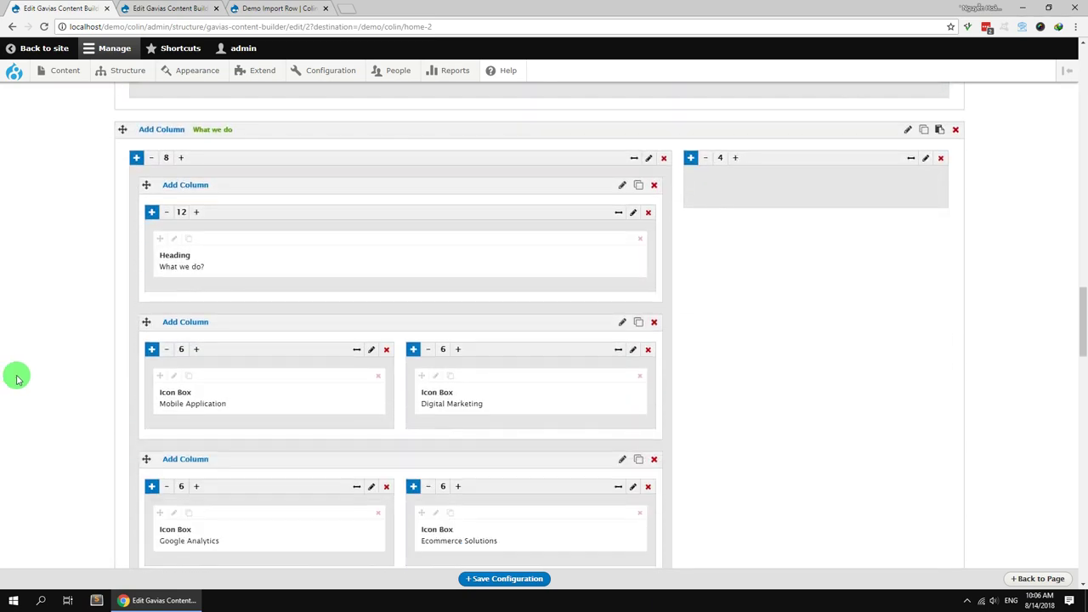
scroll(17, 378, down, 3)
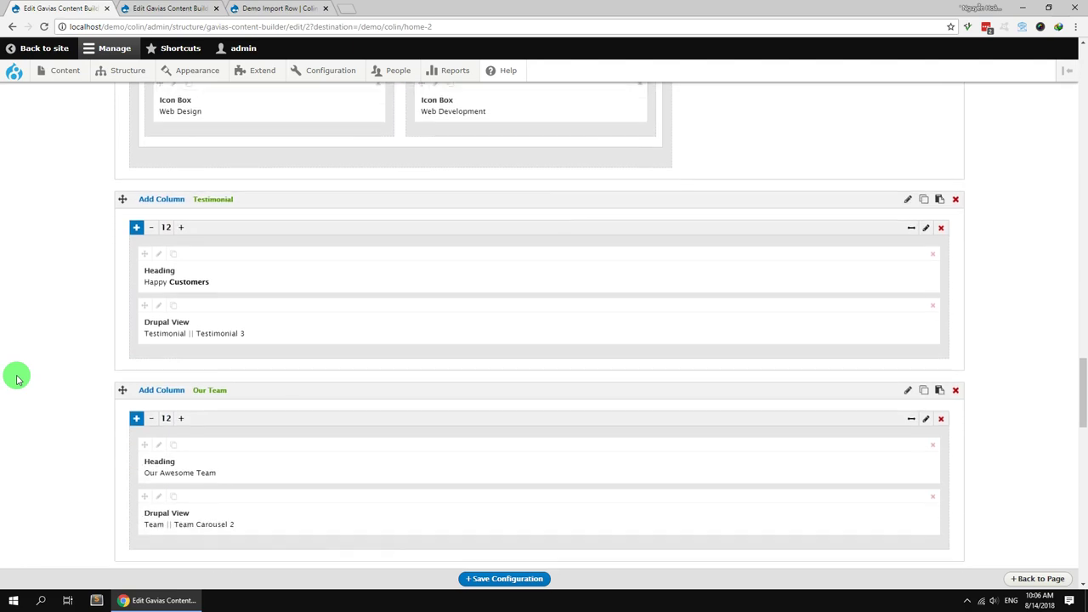
scroll(17, 378, up, 8)
scroll(17, 378, up, 10)
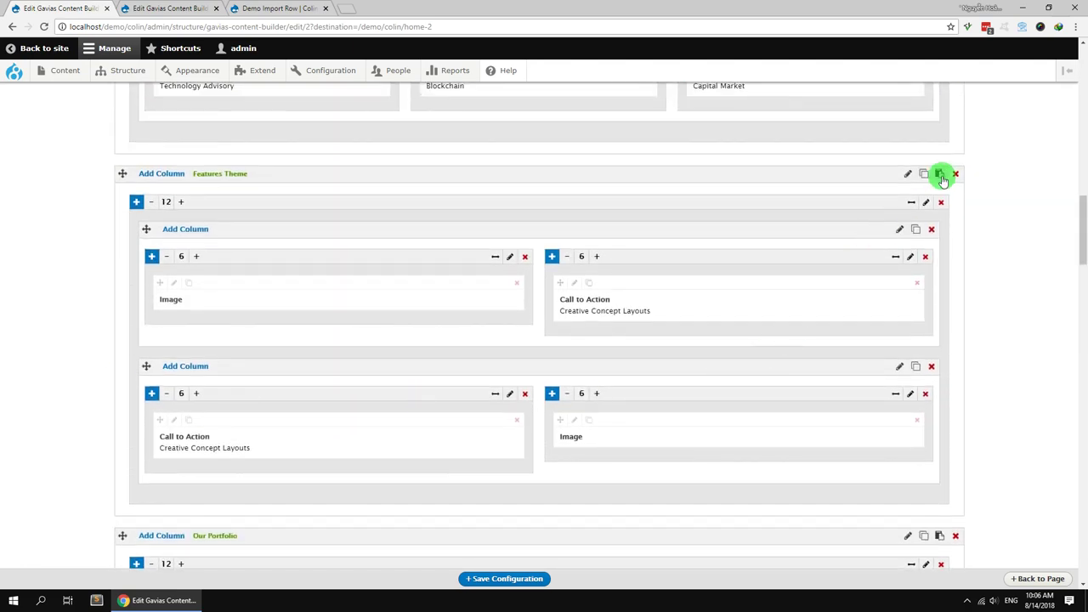
click(940, 174)
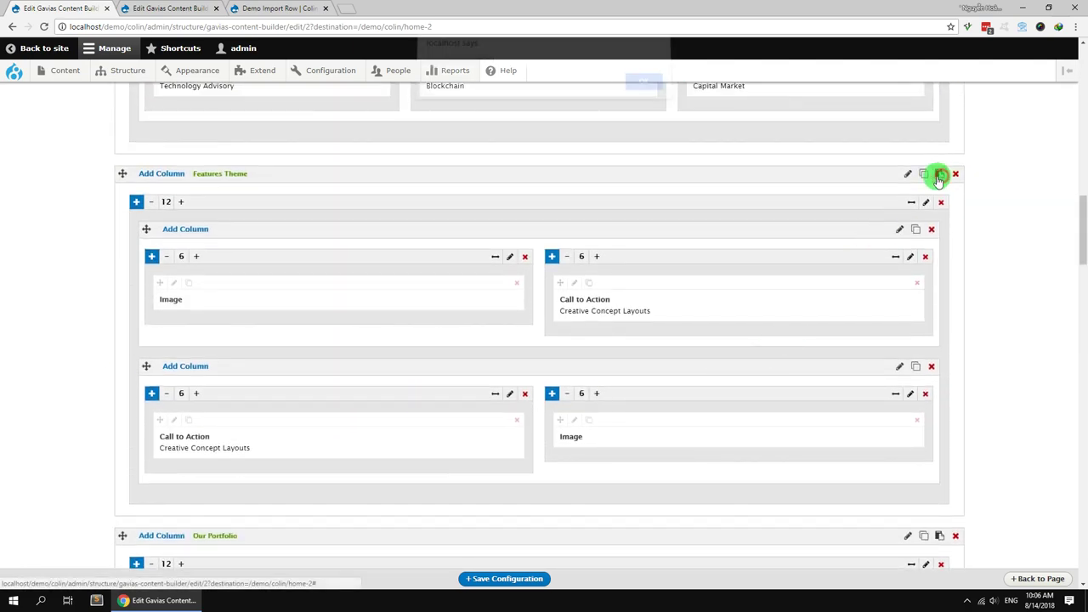
click(630, 90)
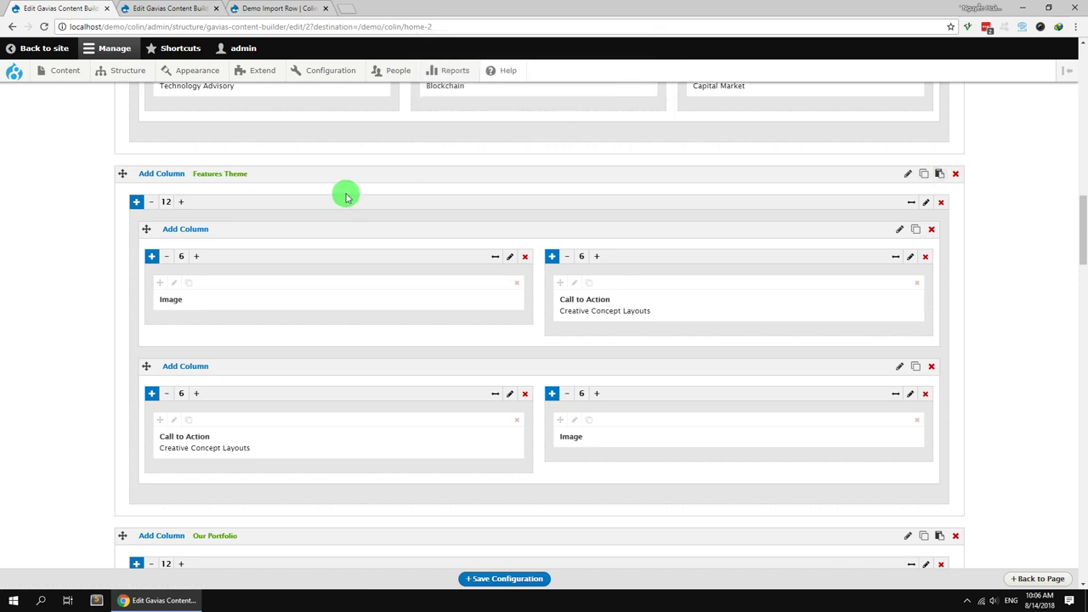
Import the copied "Features Theme" row at the end of the Demo Import Row builder and save the configuration.
click(164, 5)
scroll(437, 535, down, 10)
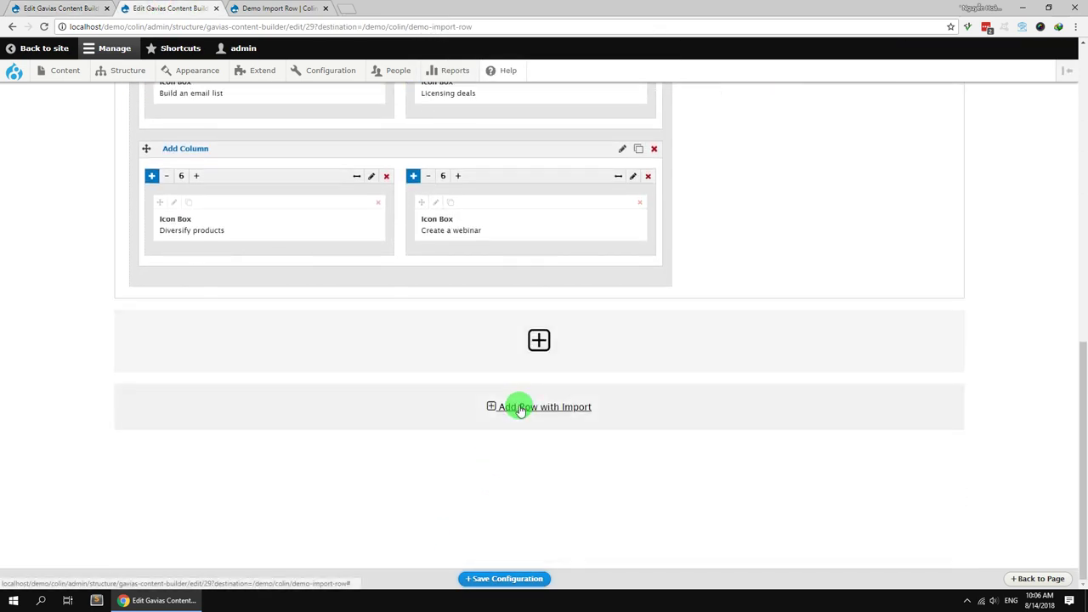
click(518, 405)
click(332, 417)
right_click(332, 418)
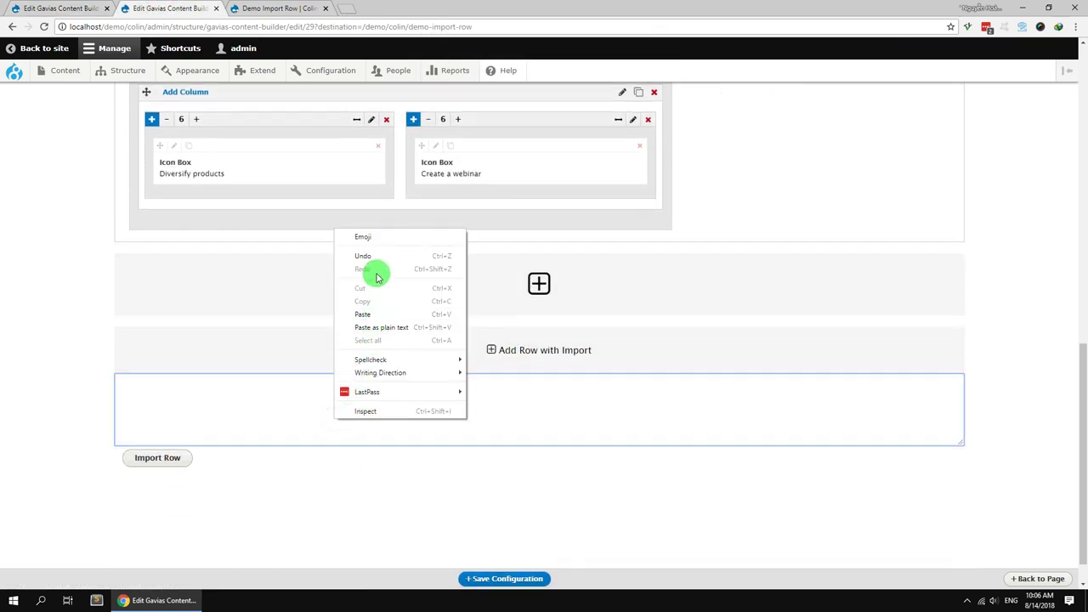
click(363, 314)
click(175, 458)
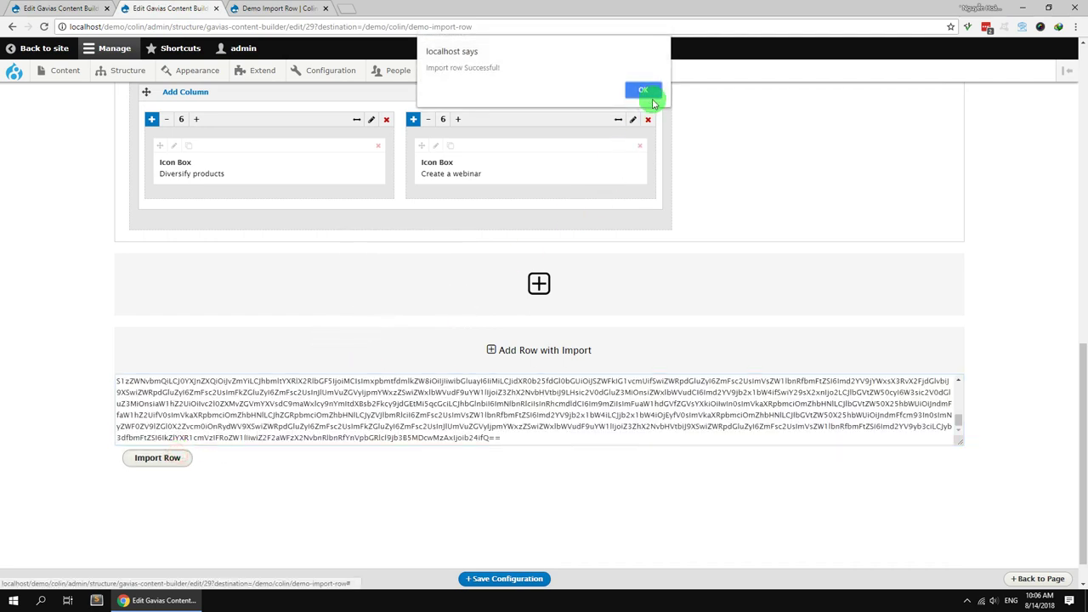
click(642, 90)
click(502, 577)
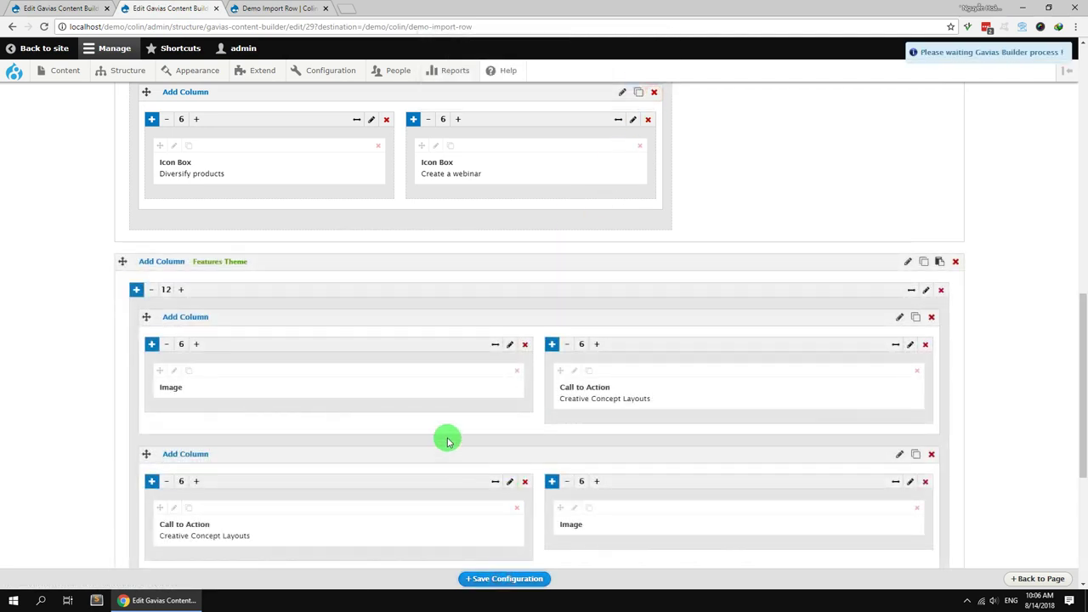
Reload the Demo Import Row page and check the imported "Features Theme" row.
click(279, 8)
click(44, 27)
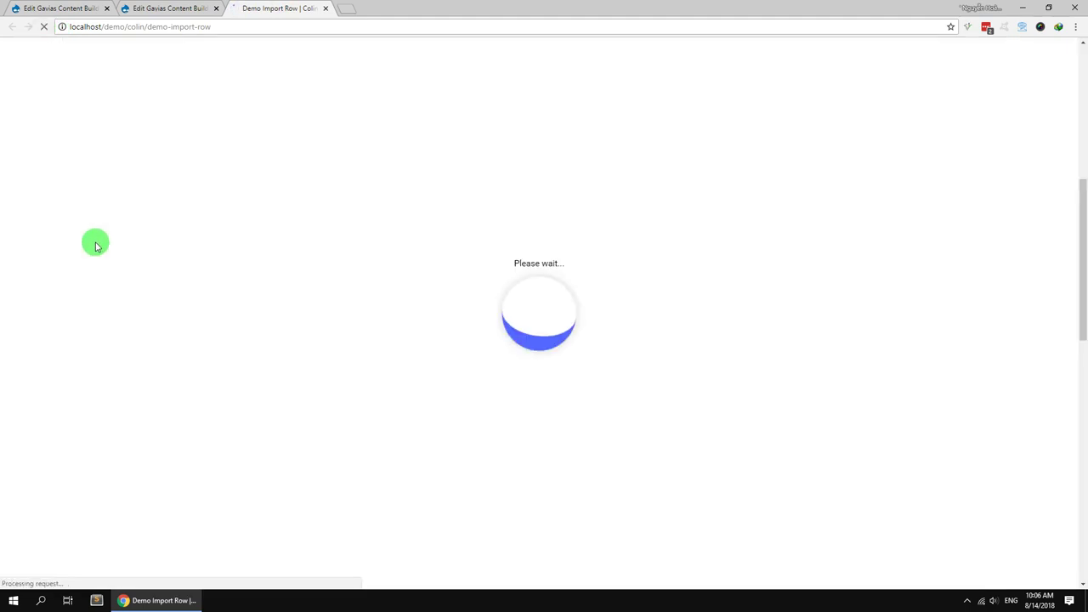
scroll(95, 246, down, 3)
scroll(95, 246, down, 6)
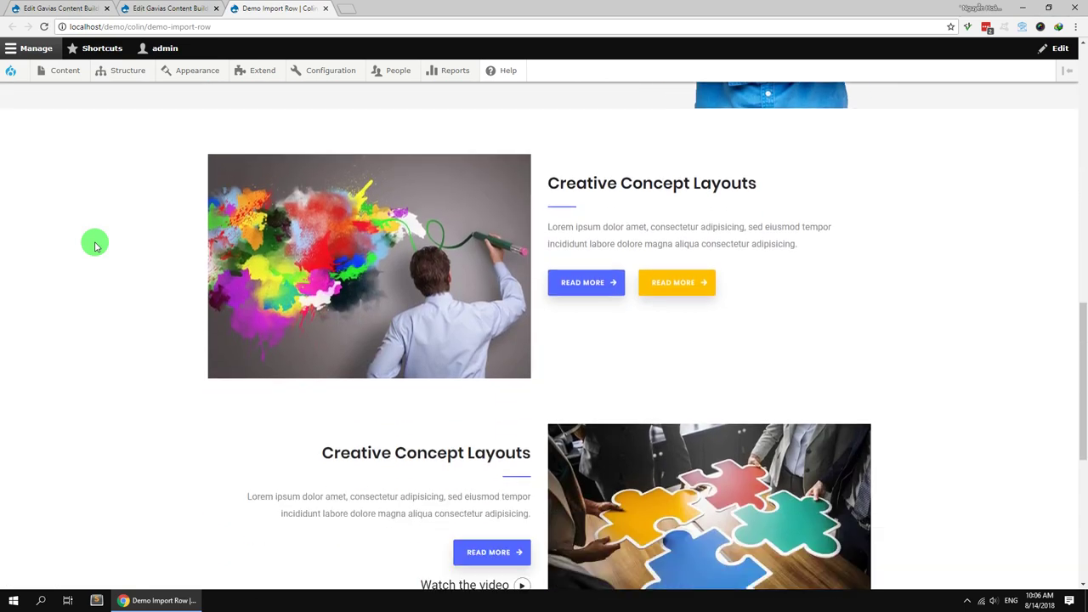
Return to the Home 2 builder and copy its "Services" row with the "Our services" heading.
click(26, 7)
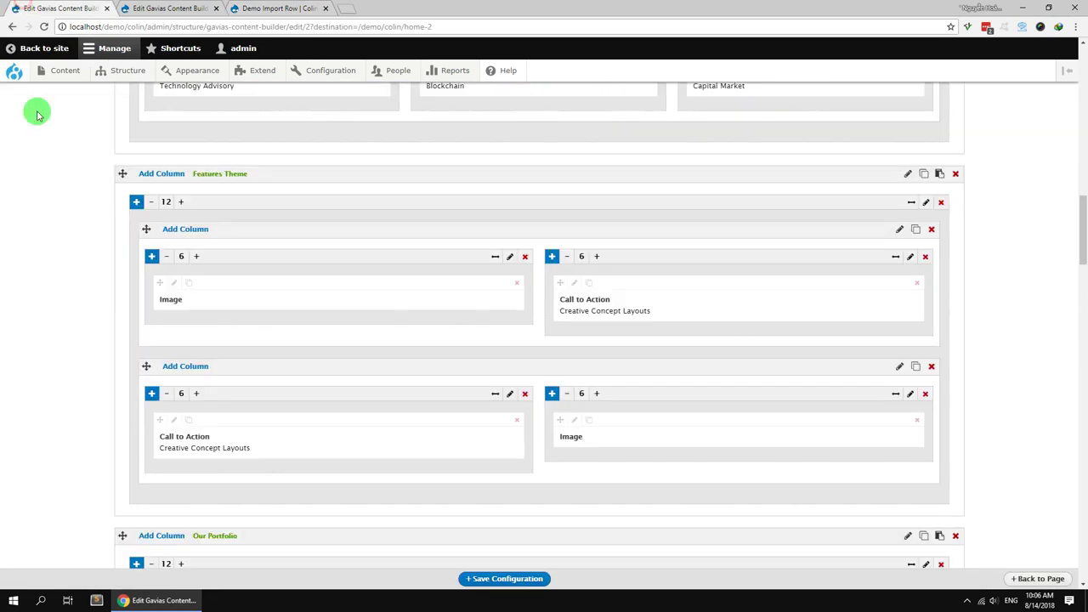
scroll(38, 292, up, 5)
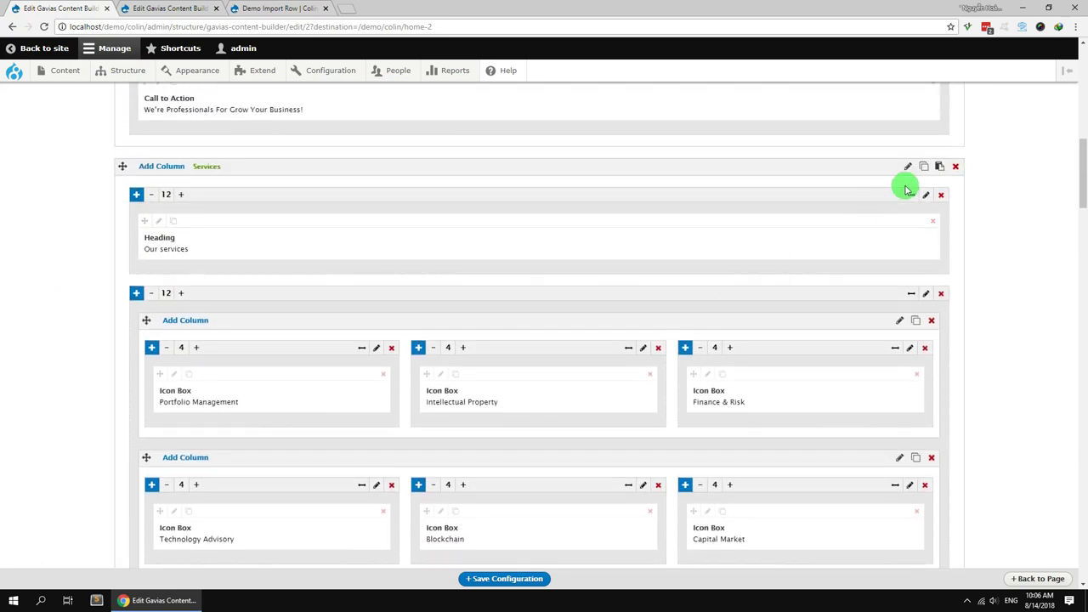
click(940, 166)
click(644, 91)
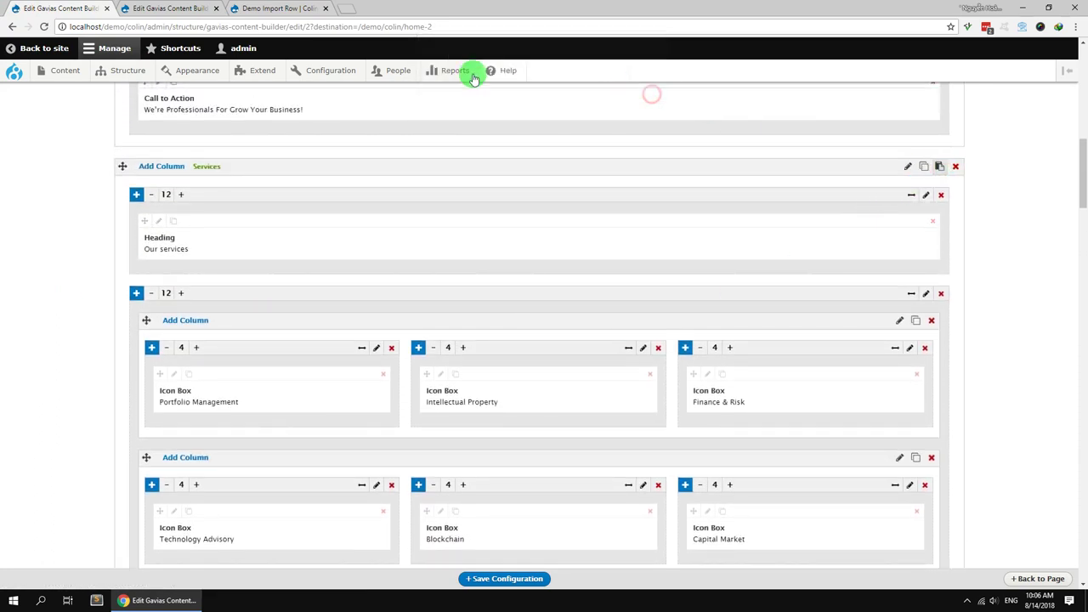
Import the Home 2 "Services" row below the "Features Theme" row in the Demo Import Row builder and save the configuration.
click(191, 7)
scroll(229, 317, down, 4)
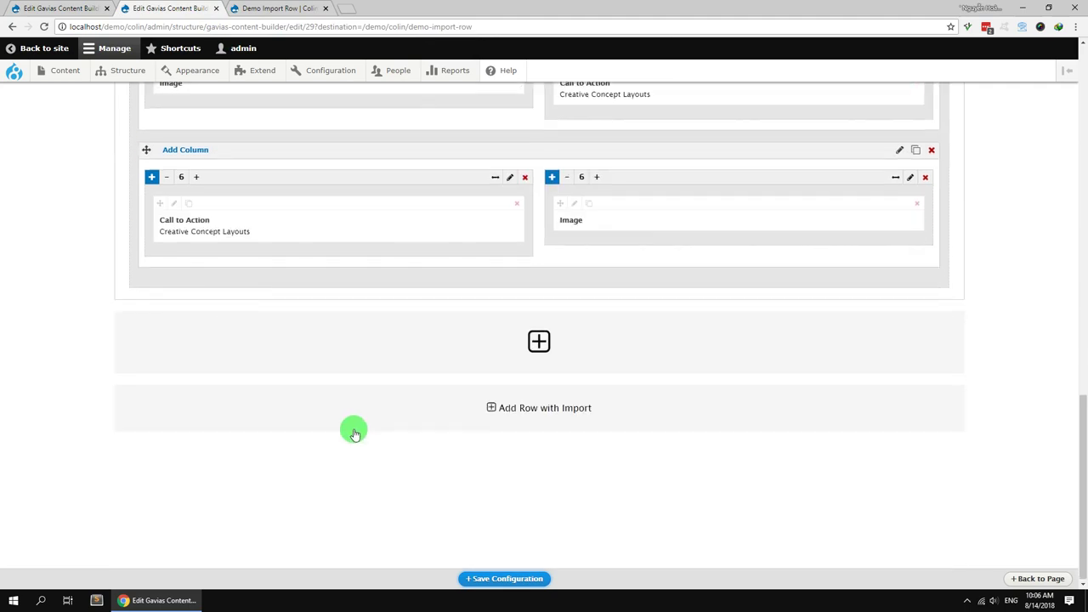
click(512, 408)
right_click(416, 447)
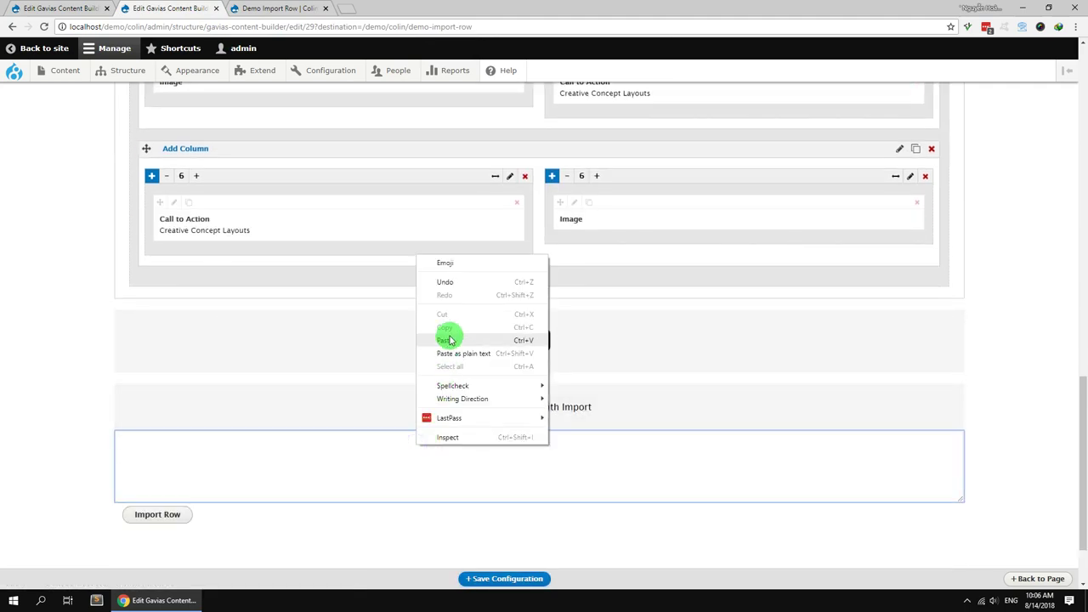
click(444, 340)
click(158, 515)
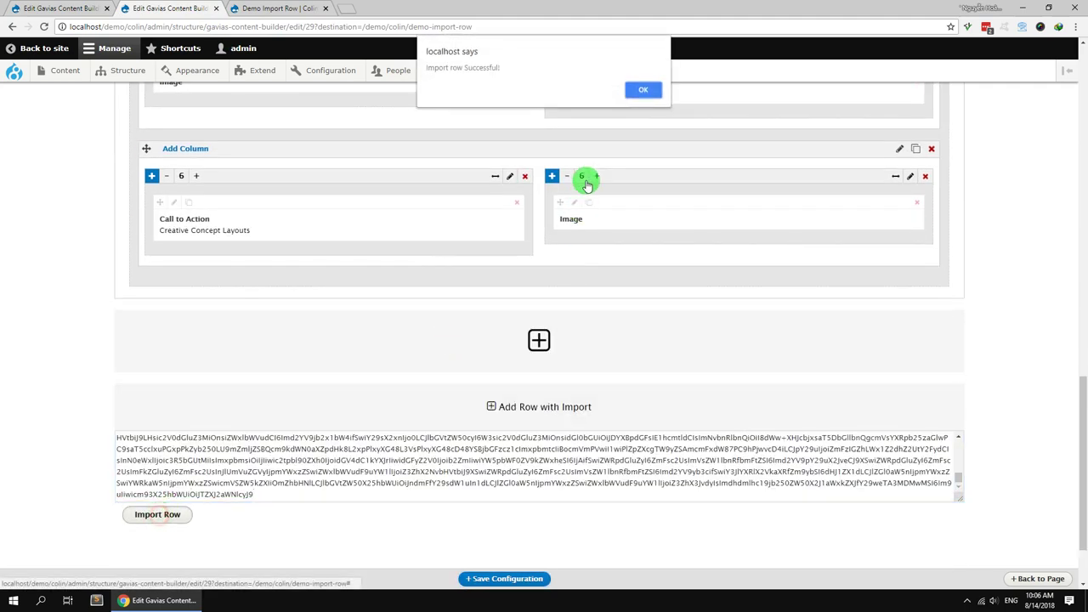
click(639, 91)
click(485, 578)
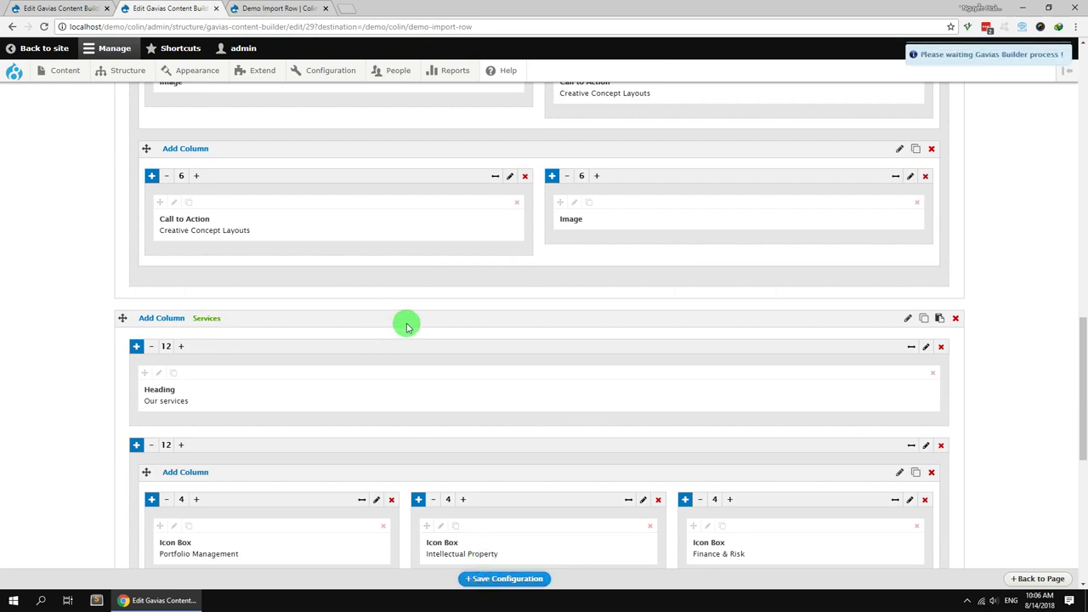
Reload the Demo Import Row page and review all the imported rows, including "Our Services".
click(296, 7)
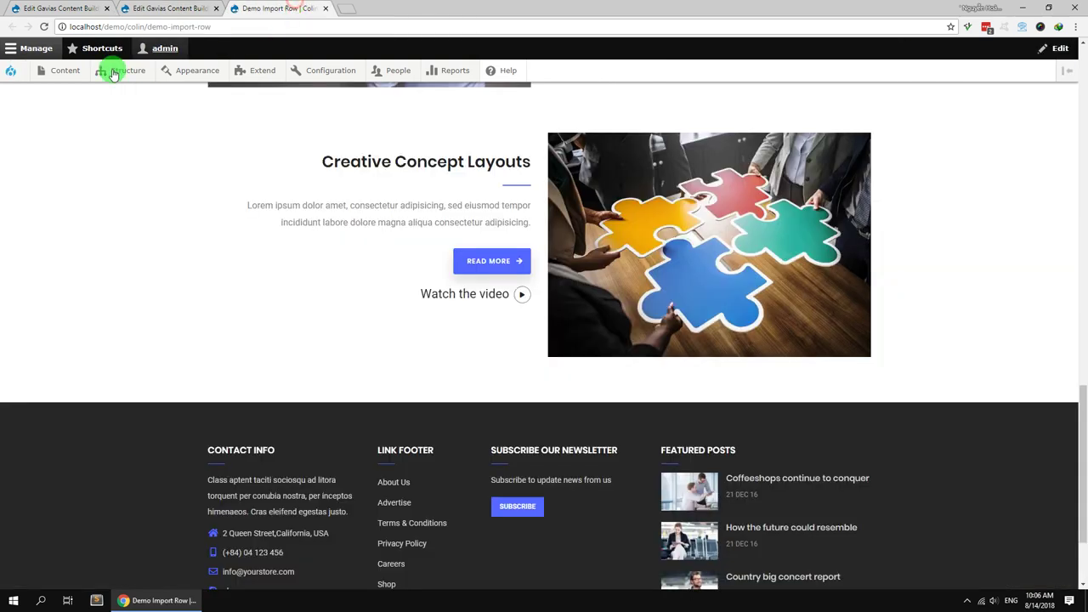
click(46, 26)
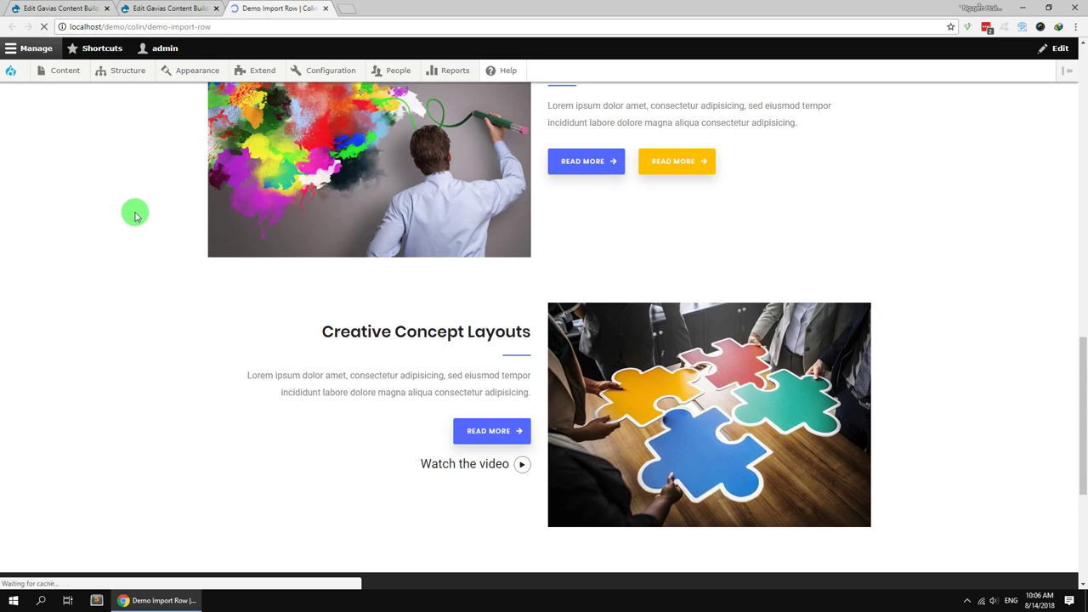
scroll(123, 215, down, 3)
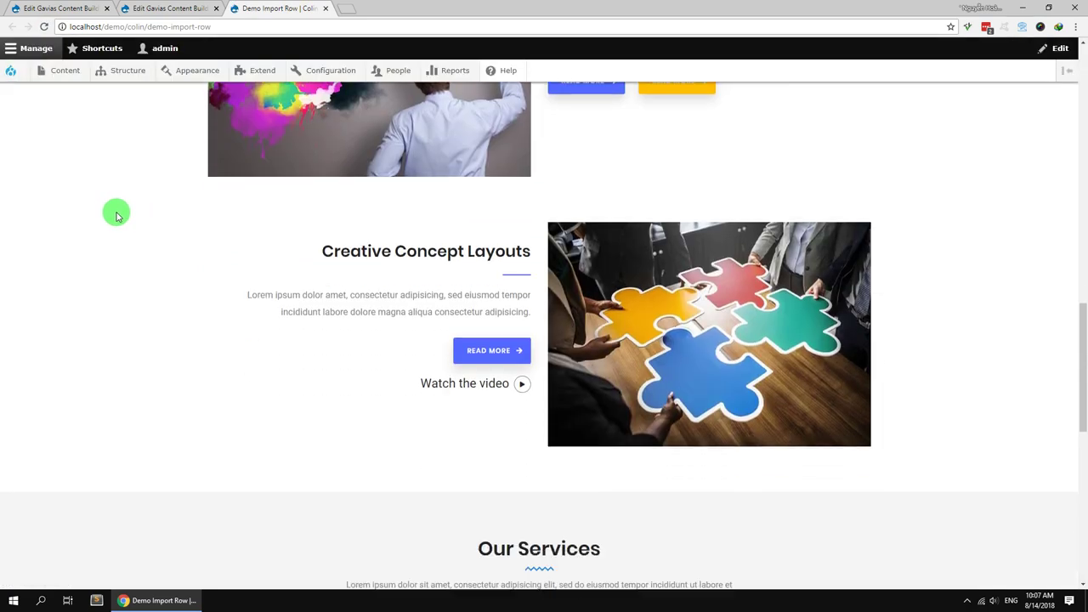
scroll(115, 215, down, 3)
scroll(116, 215, up, 10)
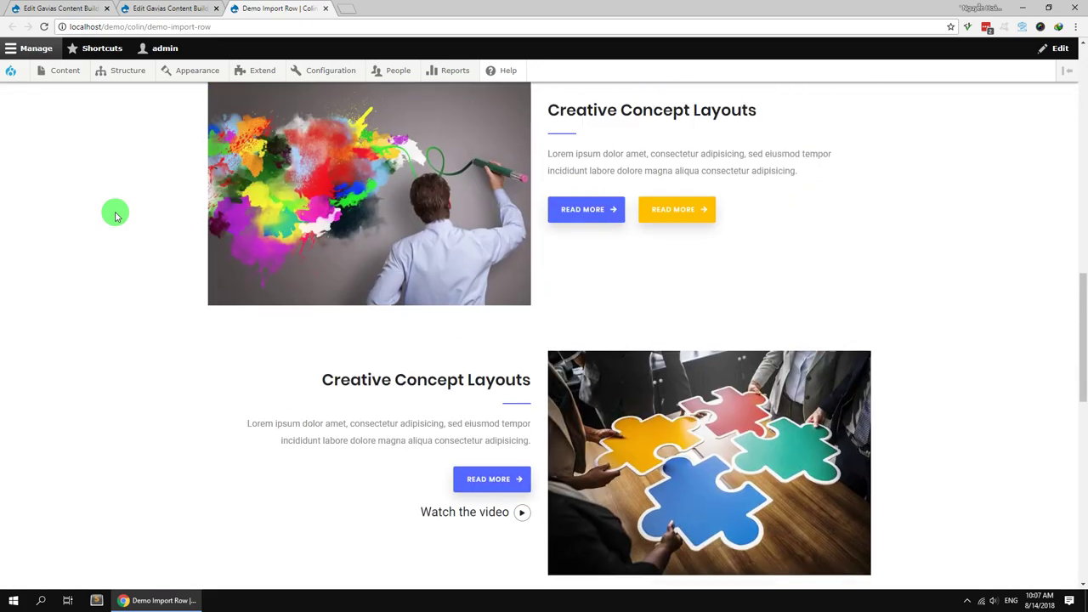
scroll(115, 215, up, 5)
scroll(116, 215, down, 8)
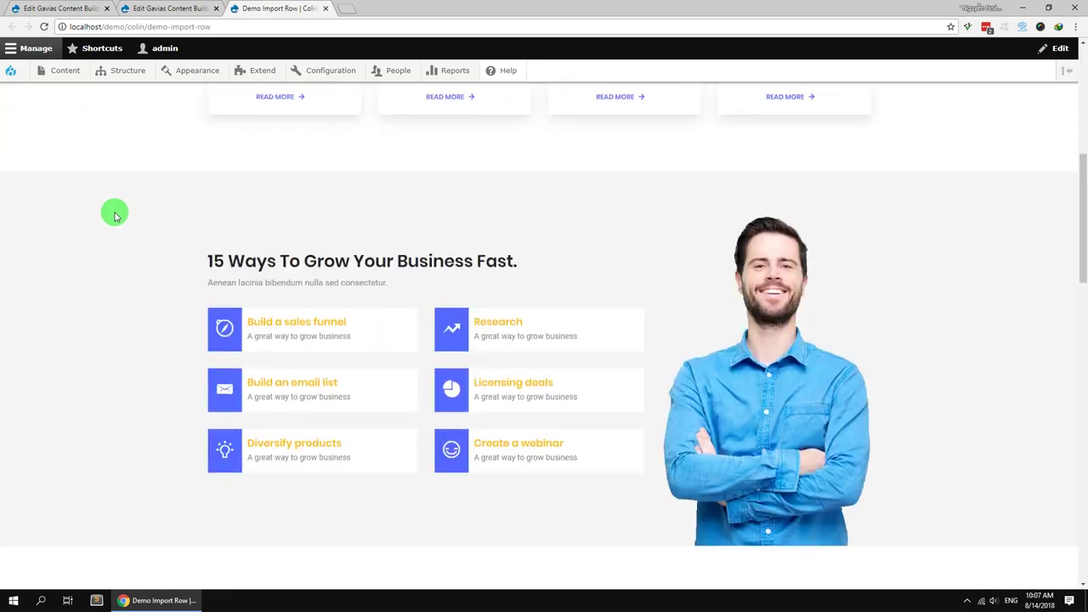
Leave the Home 2 builder, open the Home 3 page and browse down to its "Our Advantages" section.
scroll(115, 215, down, 3)
click(58, 8)
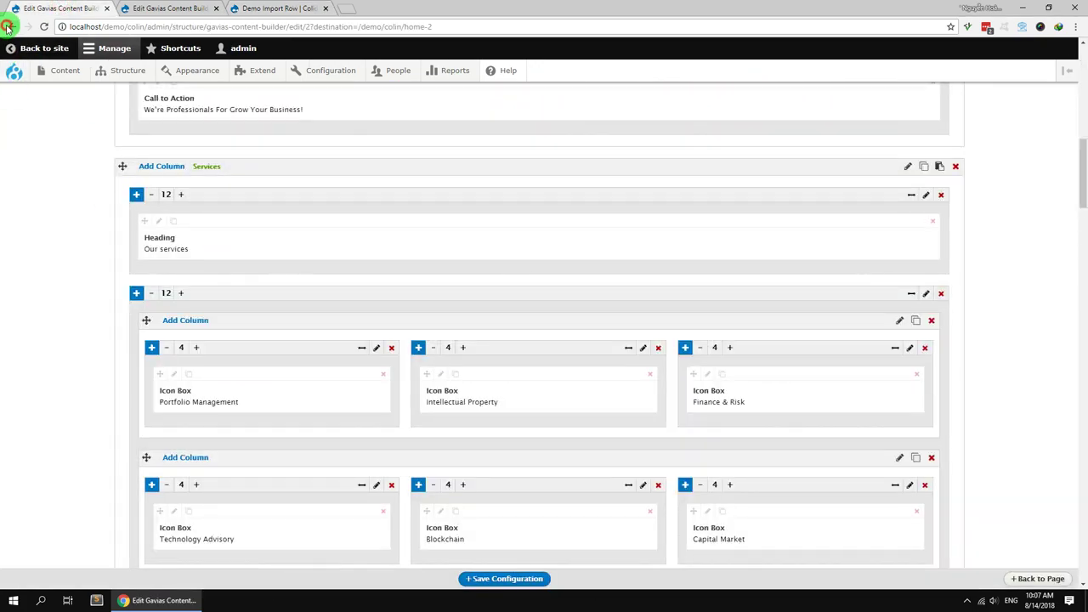
click(9, 26)
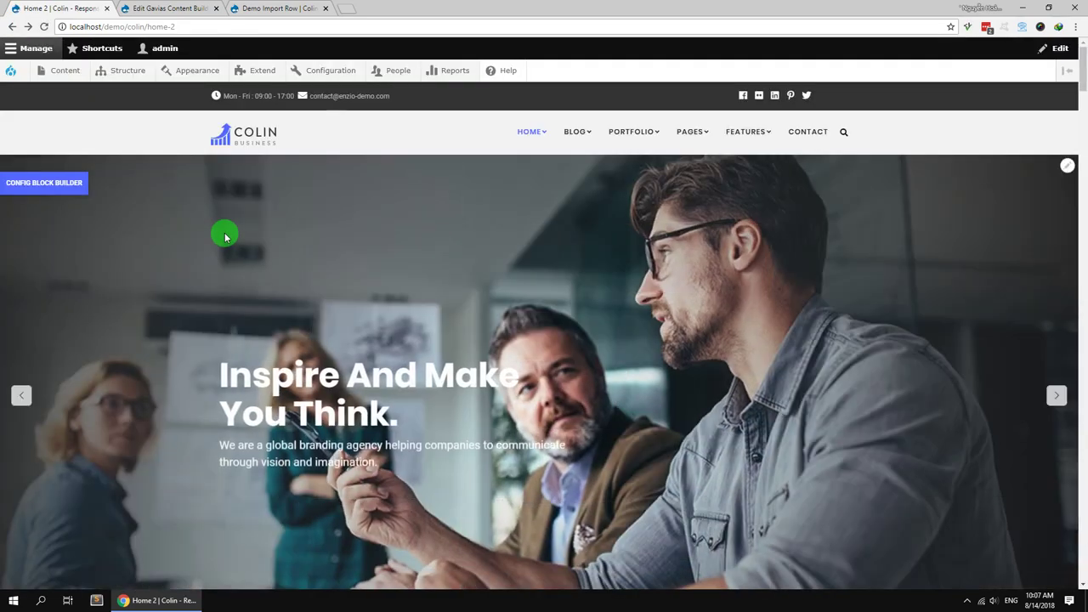
mouse_move(538, 136)
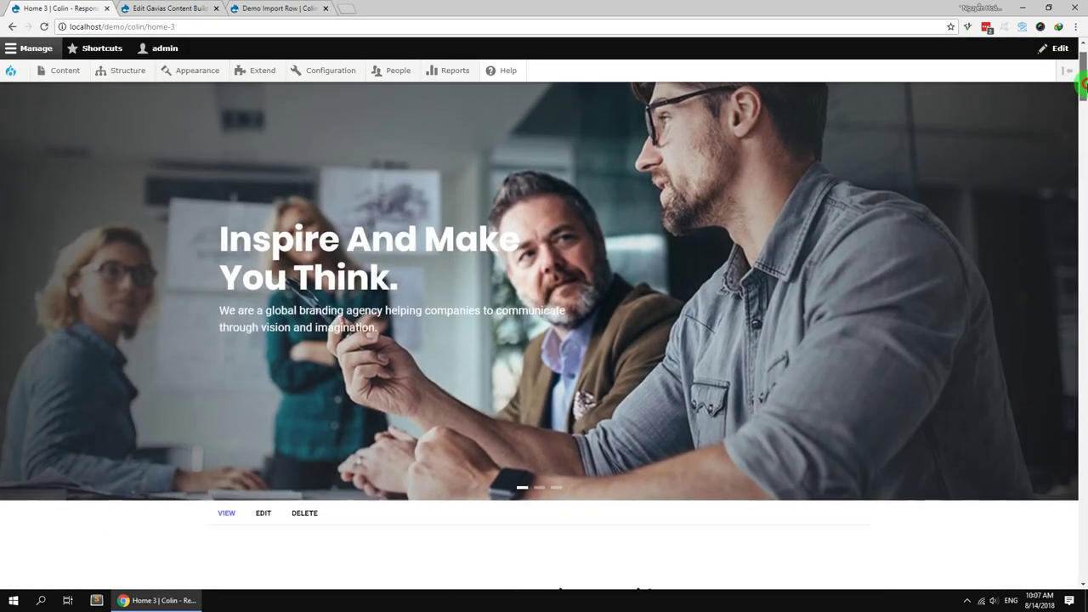
drag(1083, 83, 1080, 190)
scroll(547, 303, down, 2)
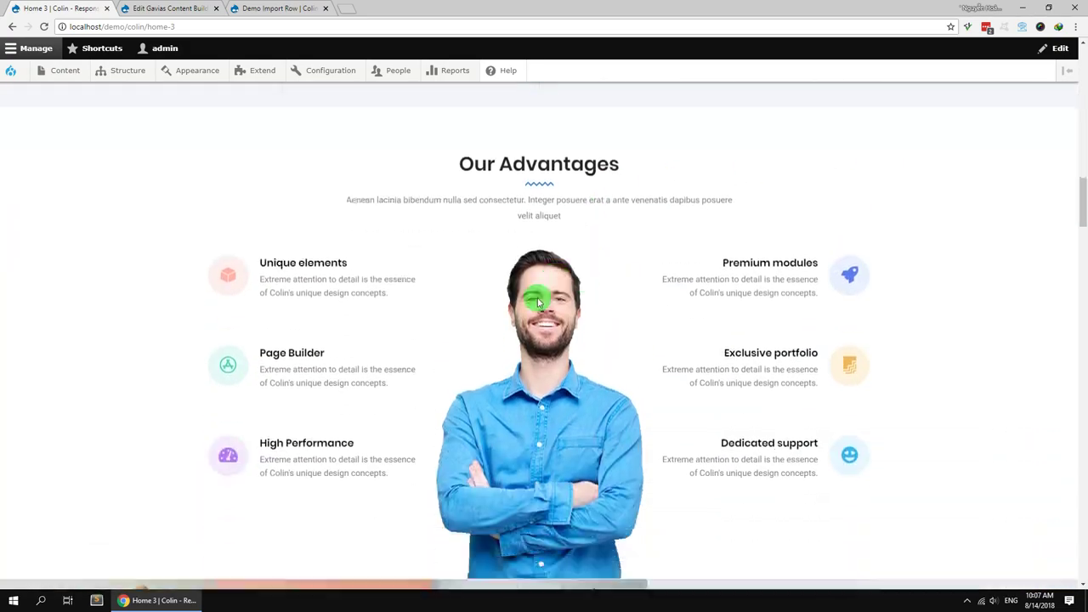
Open the Home 3 content builder and copy its "Why choose us" row with the "Our Advantages" heading.
mouse_move(51, 71)
scroll(47, 157, up, 1)
scroll(46, 156, up, 15)
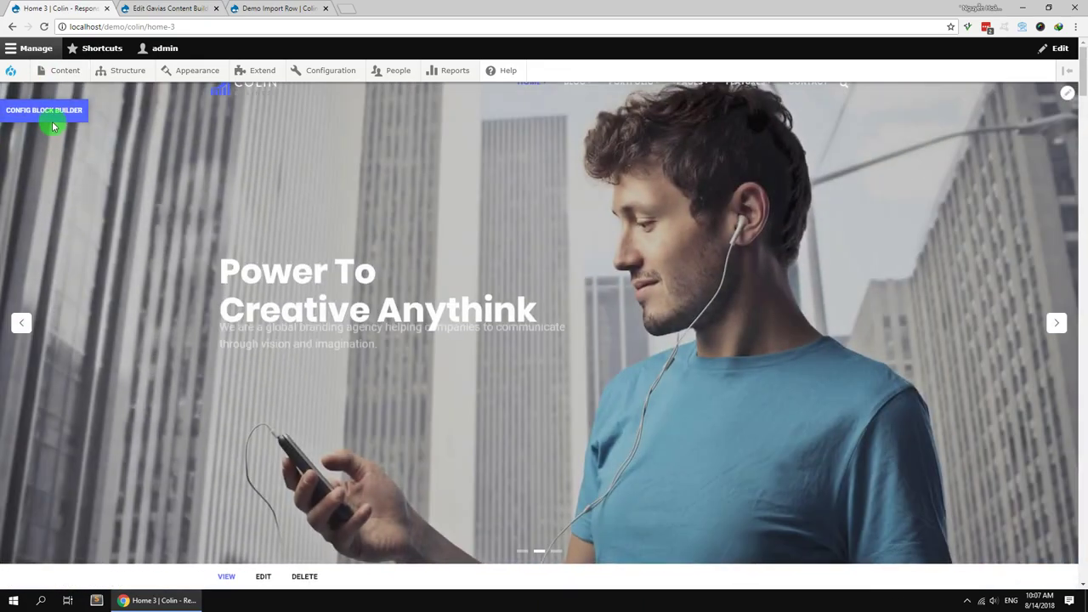
click(53, 111)
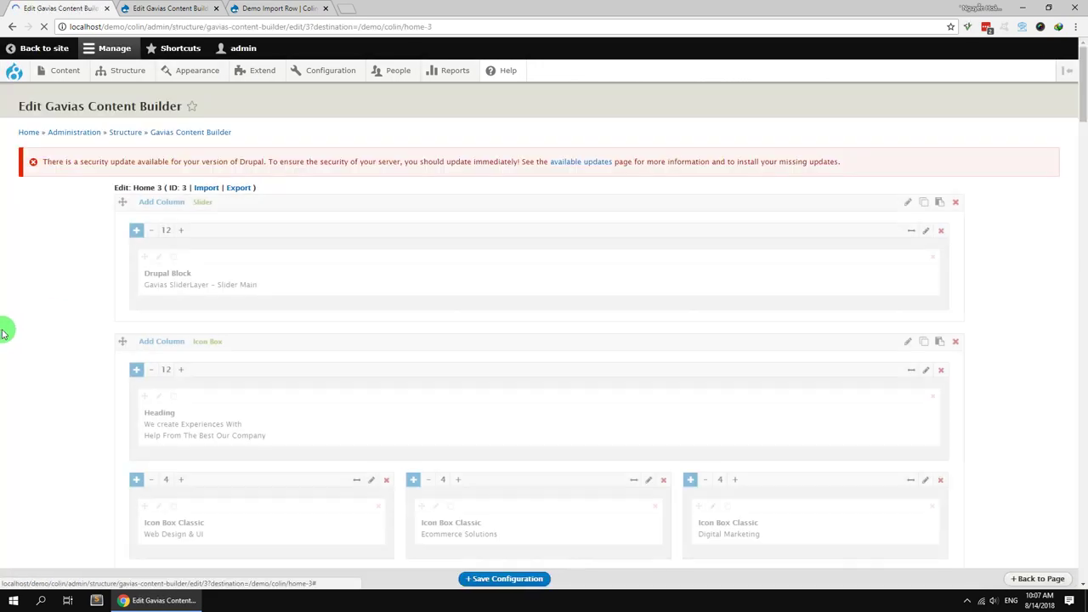
scroll(1, 334, down, 1)
scroll(2, 334, down, 7)
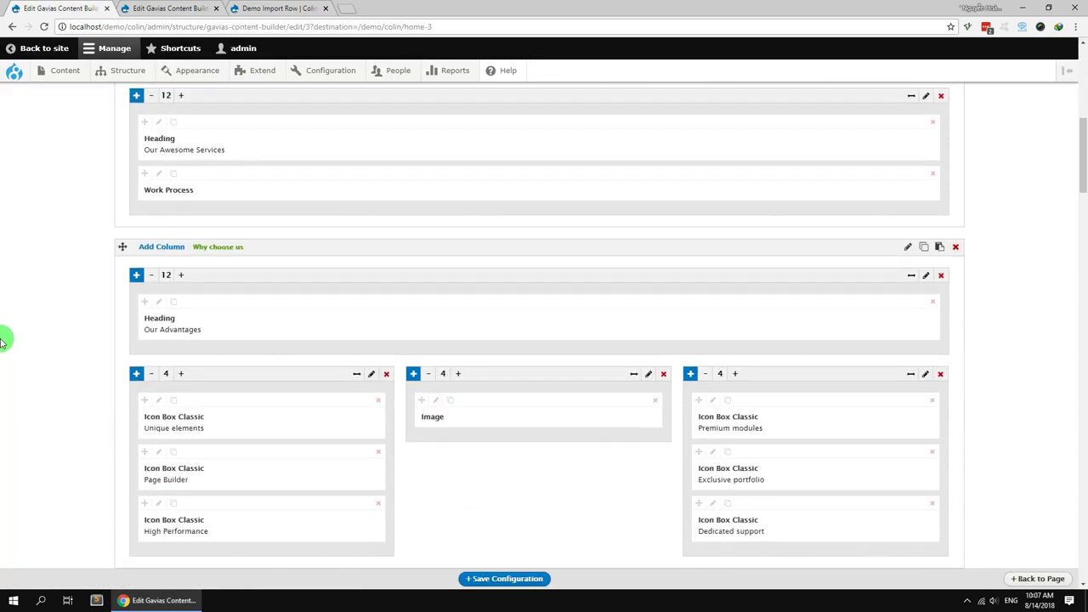
scroll(748, 431, up, 1)
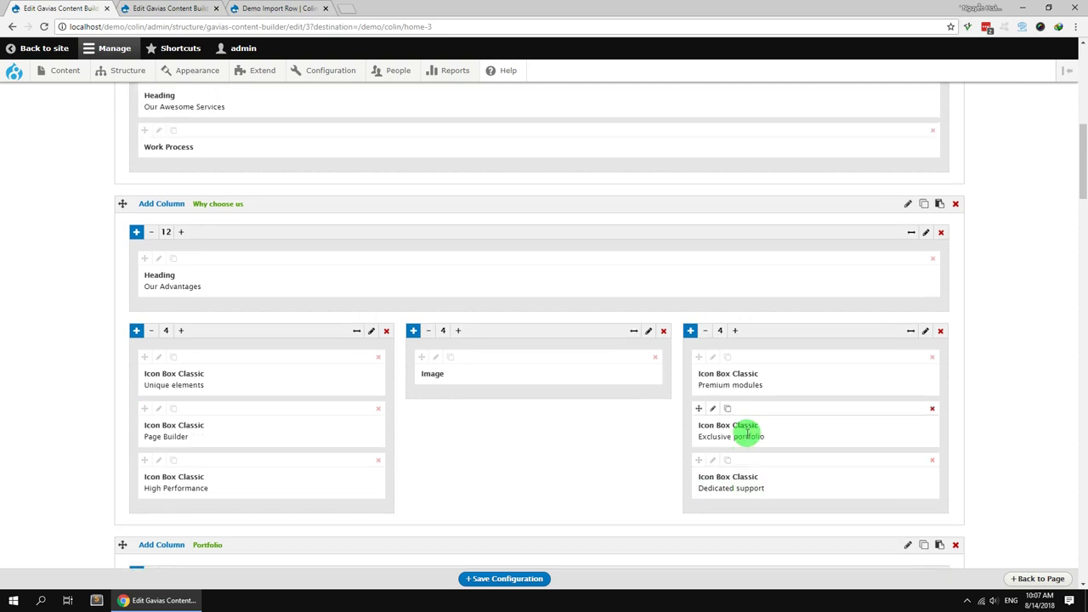
click(939, 205)
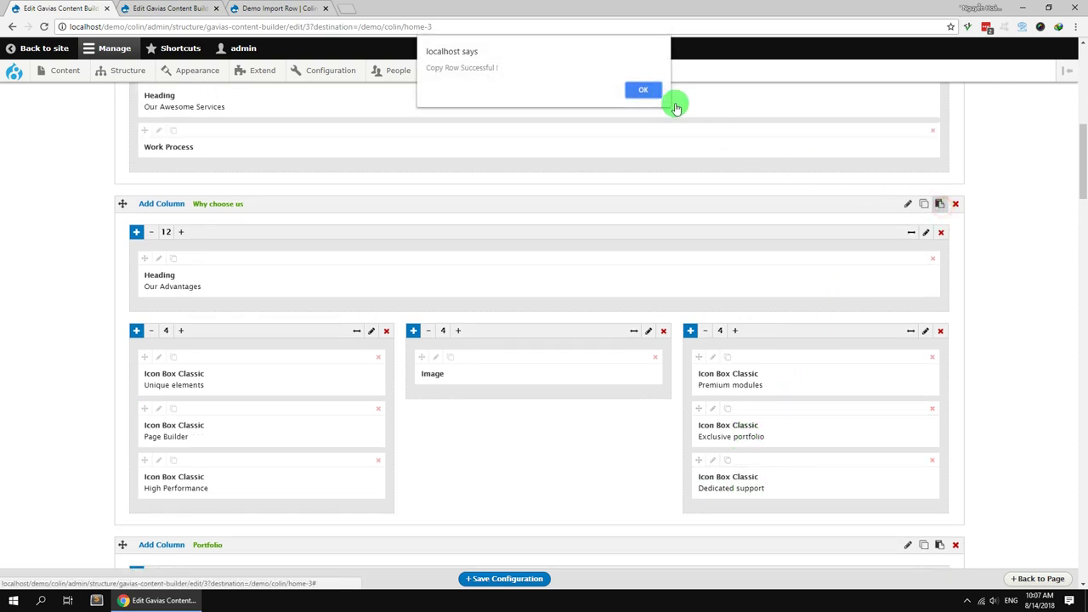
click(646, 85)
Import the copied "Why choose us" row below the "Services" row in the Demo Import Row builder and save the configuration.
click(174, 8)
scroll(396, 420, down, 5)
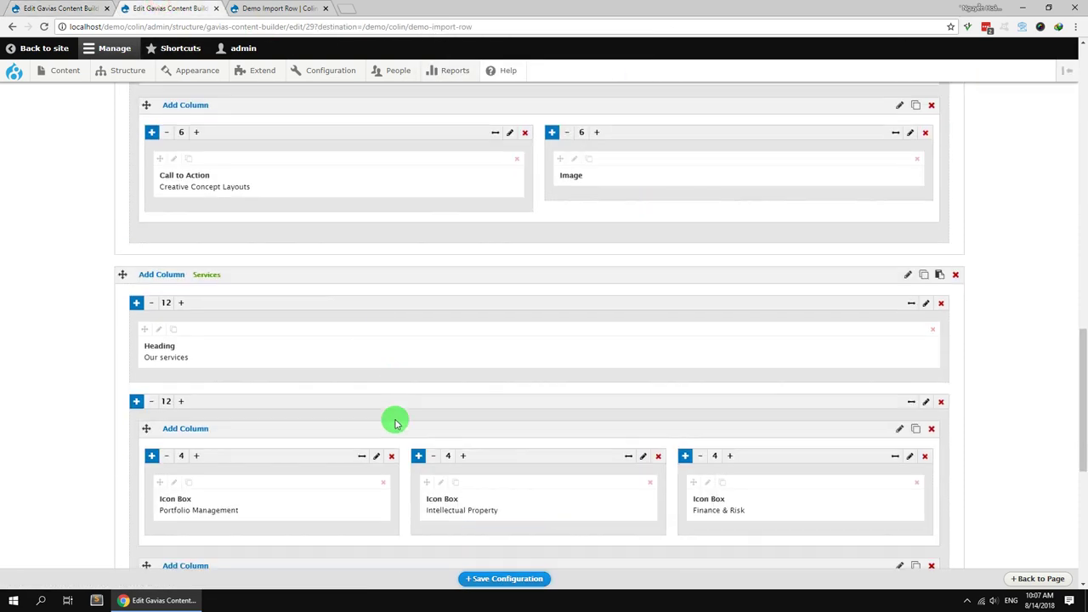
click(495, 428)
right_click(455, 463)
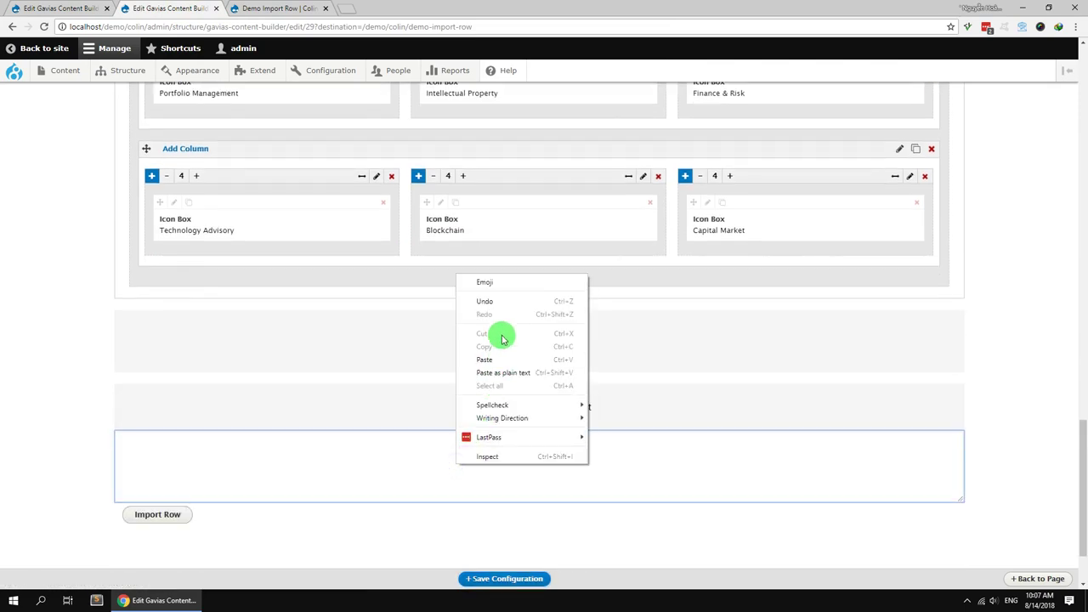
click(496, 358)
click(153, 515)
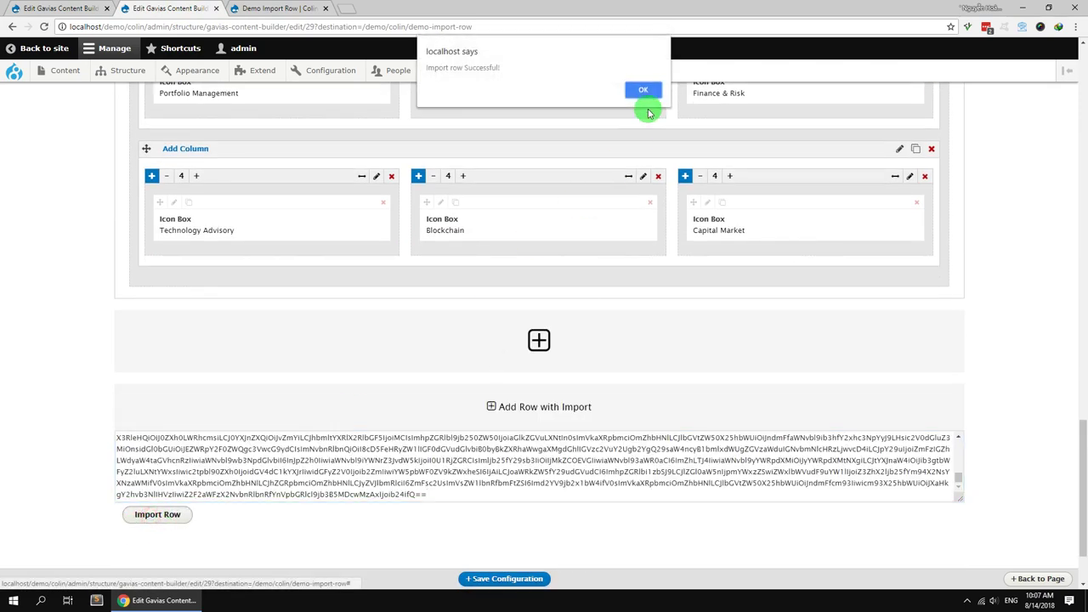
click(644, 90)
scroll(359, 347, down, 3)
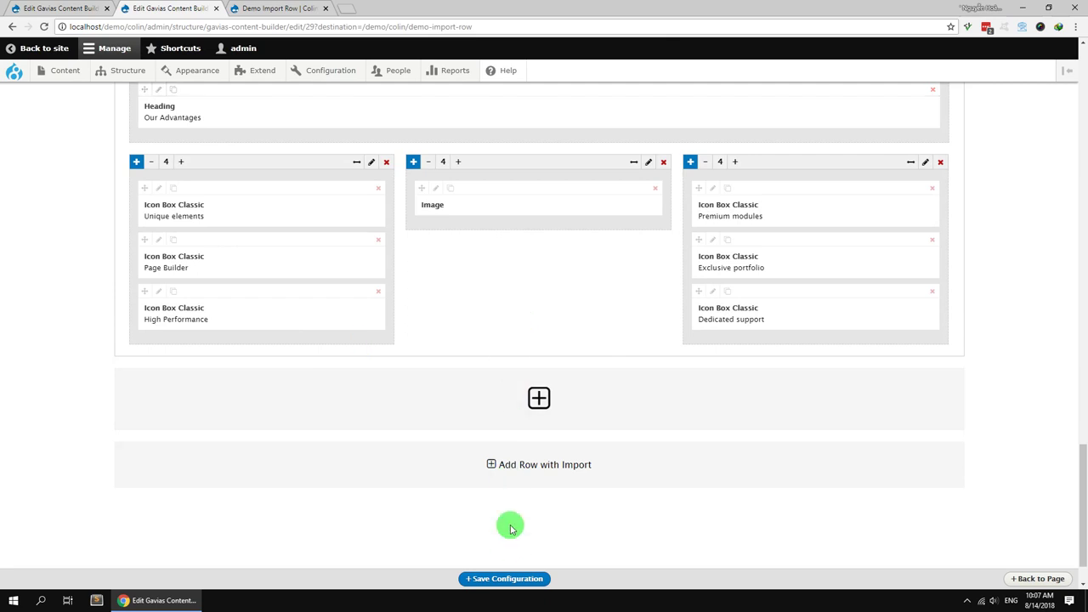
click(505, 578)
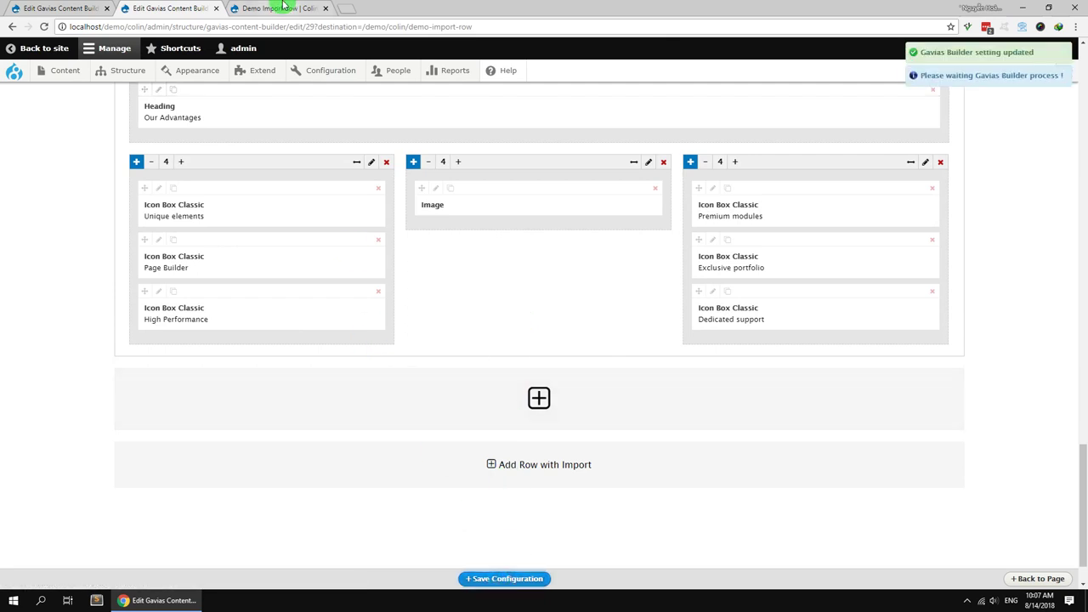
Reload the Demo Import Row page and check the imported "Our Advantages" section.
click(285, 7)
click(45, 25)
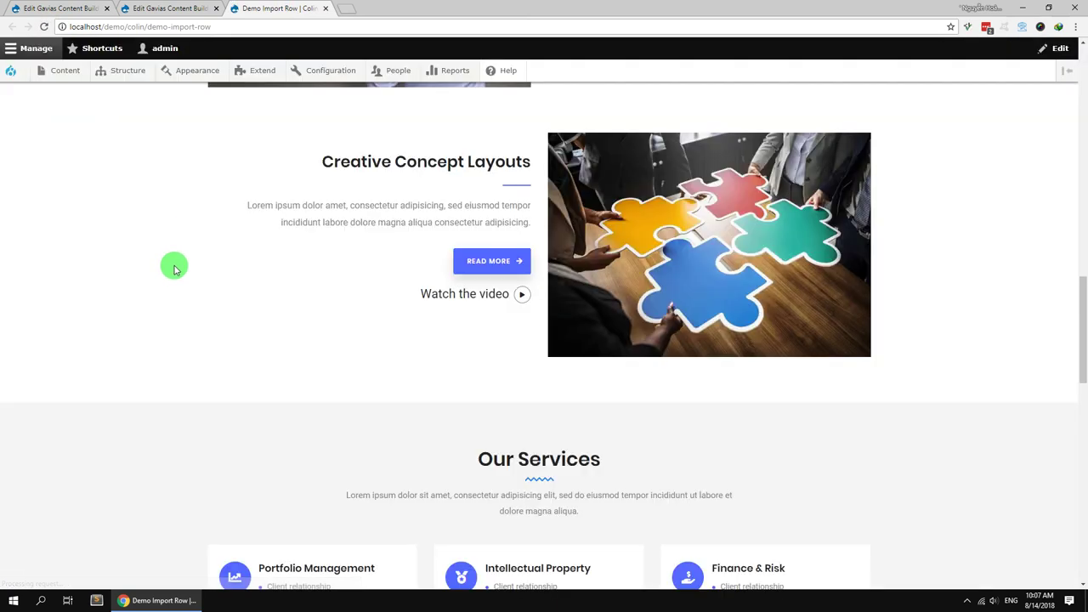
scroll(174, 269, down, 10)
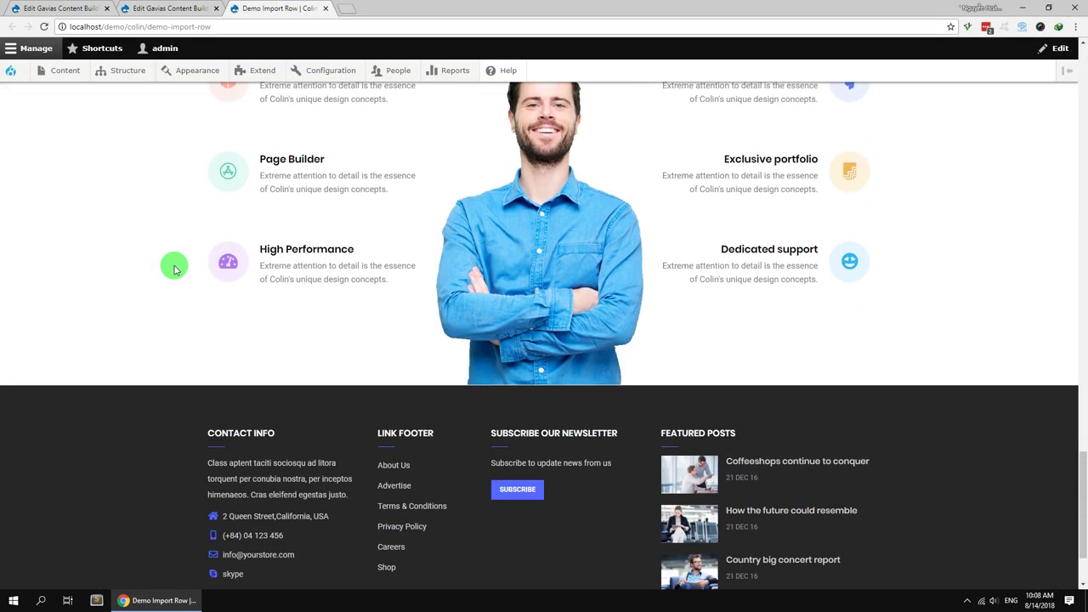
Return to the Home 3 builder and copy its "Icon Box" row with the "Our Awesome Services" heading.
click(53, 6)
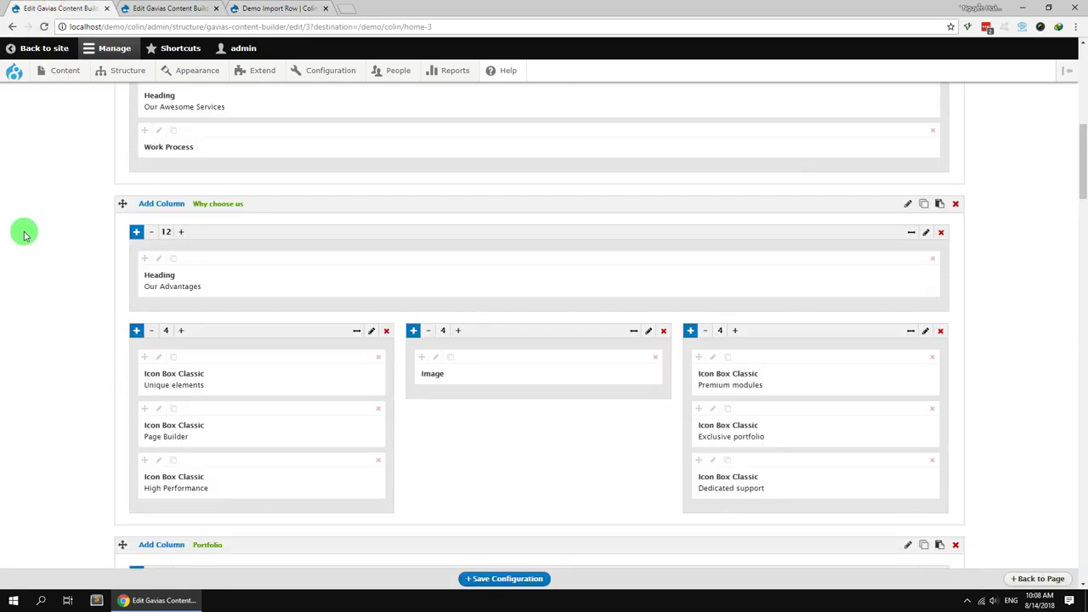
scroll(24, 236, up, 3)
click(940, 136)
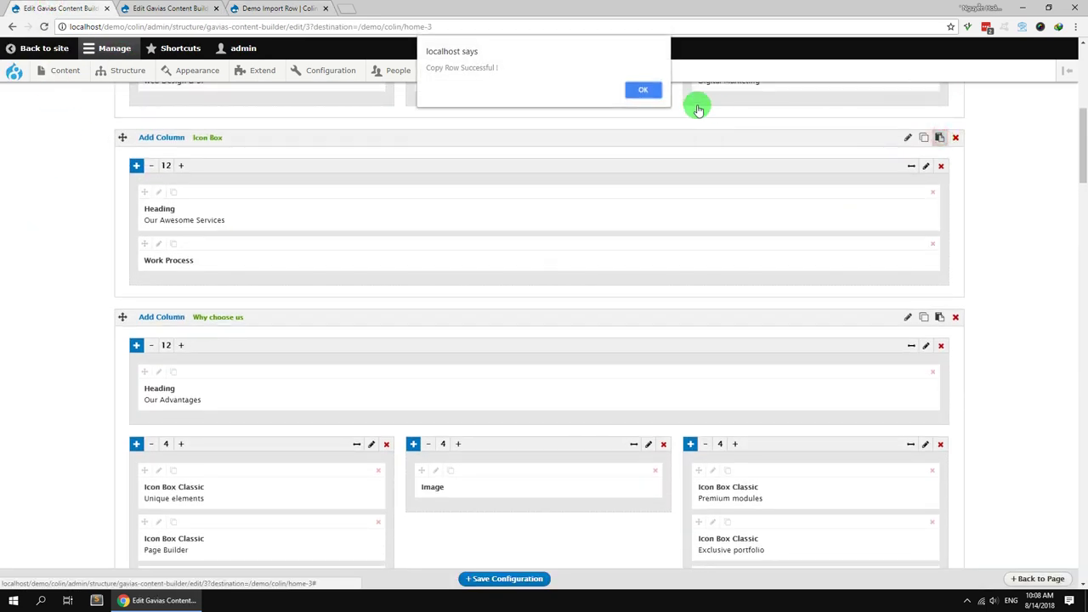
click(644, 91)
Import the copied "Icon Box" row below the "Why choose us" row in the Demo Import Row builder and save the configuration.
click(192, 7)
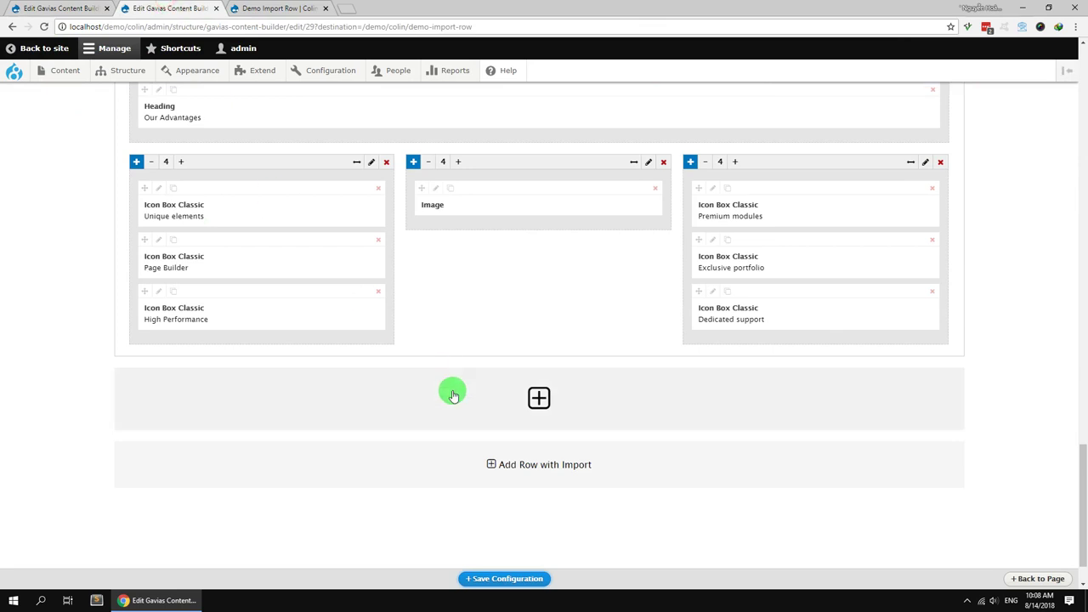
click(496, 470)
scroll(437, 420, down, 2)
right_click(439, 382)
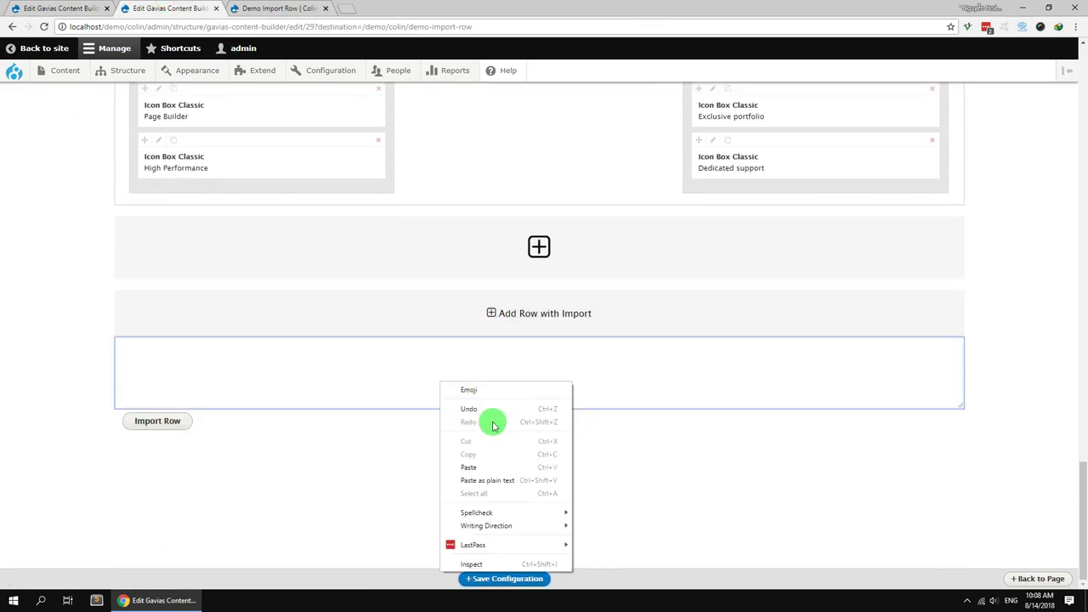
click(485, 466)
click(182, 422)
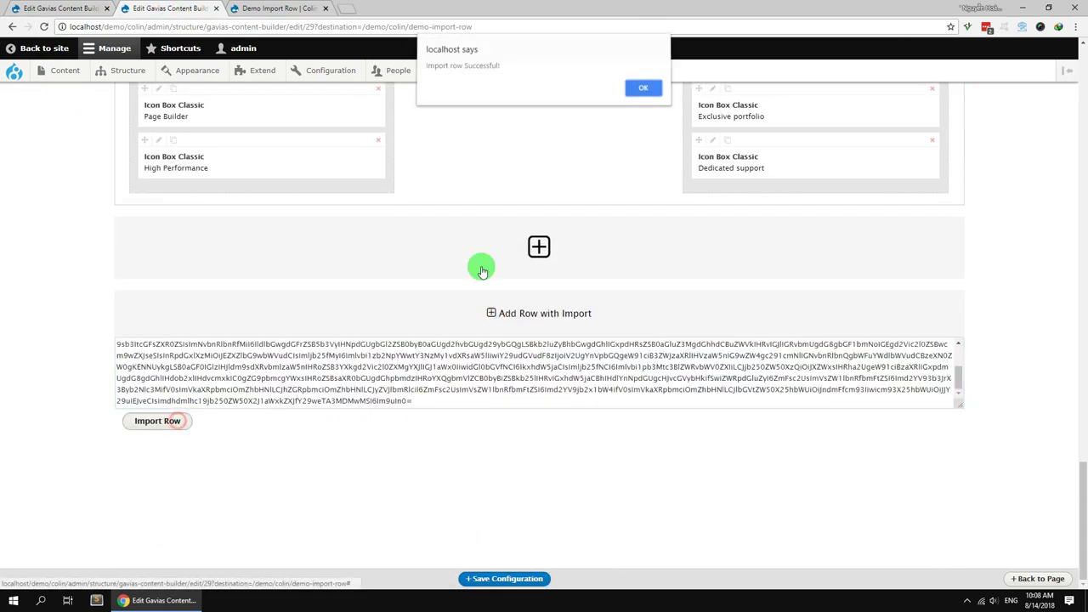
click(646, 90)
click(501, 579)
Reload the Demo Import Row page and review the imported rows from "Our Awesome Services" back up to the page's start.
click(263, 8)
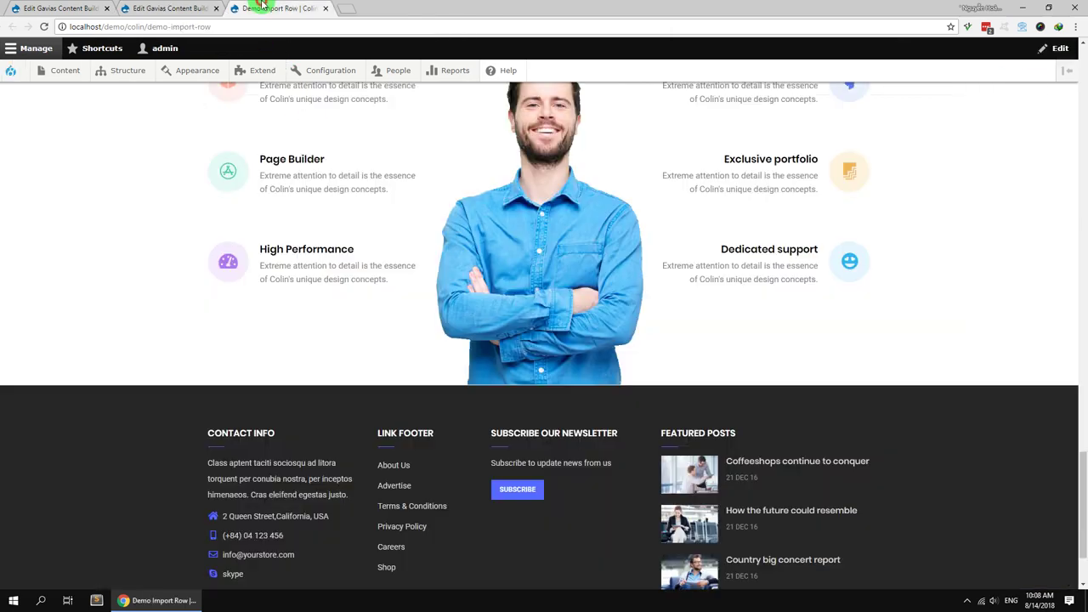
click(44, 27)
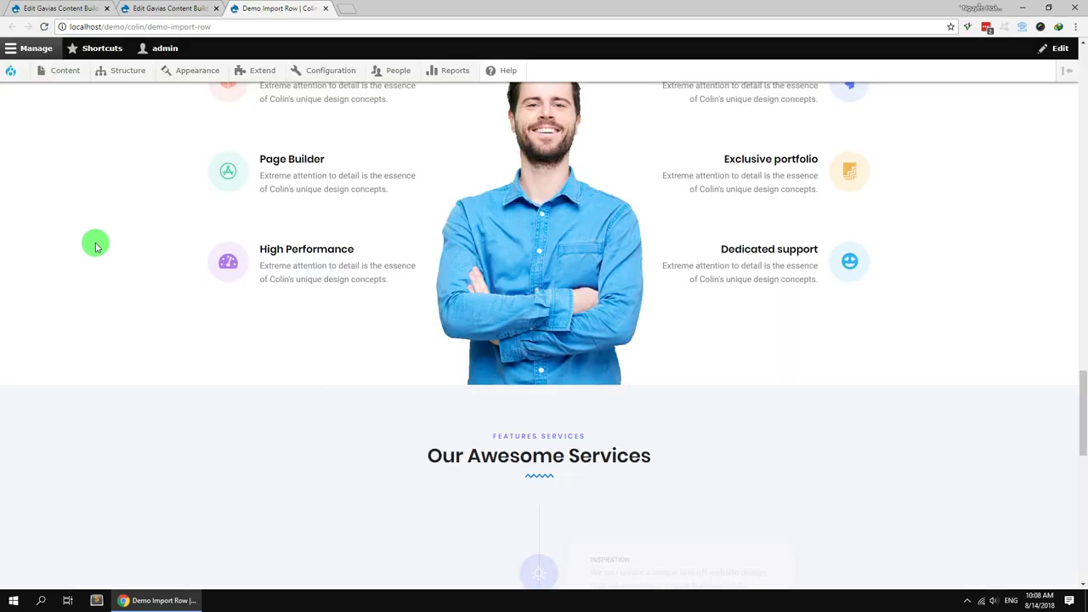
drag(1083, 396, 1083, 76)
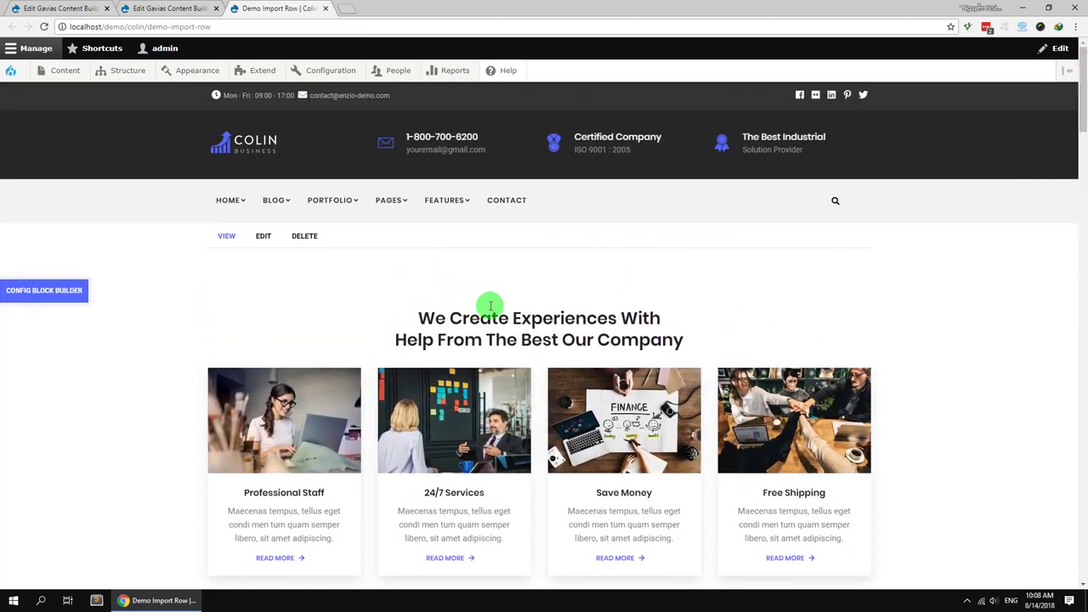
Close the Demo Import Row builder and page tabs, and go from the Home 3 builder to the Home 1 page.
click(218, 12)
click(215, 9)
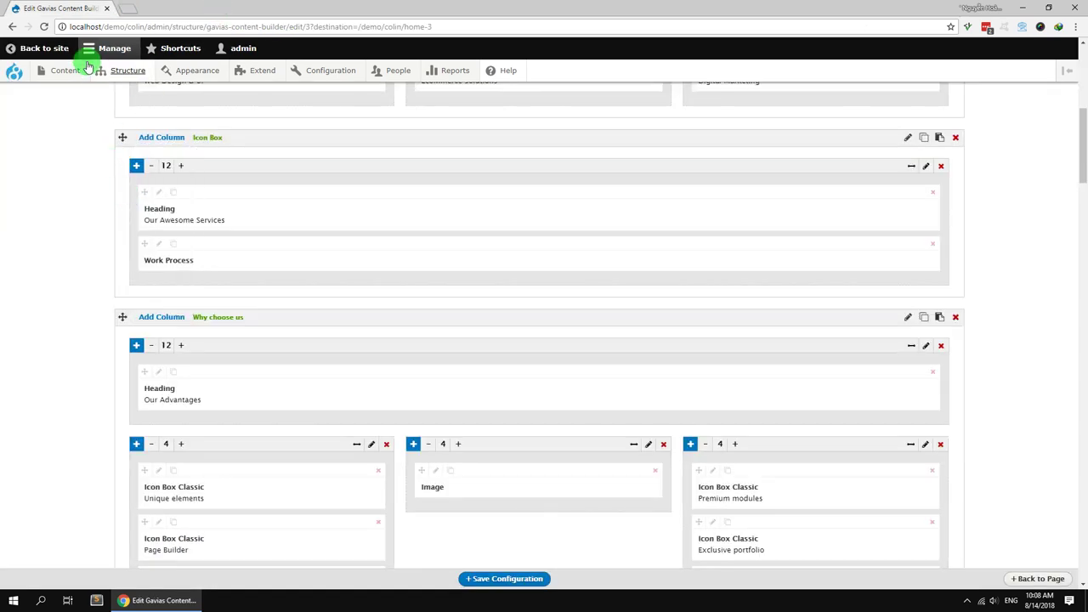
click(11, 26)
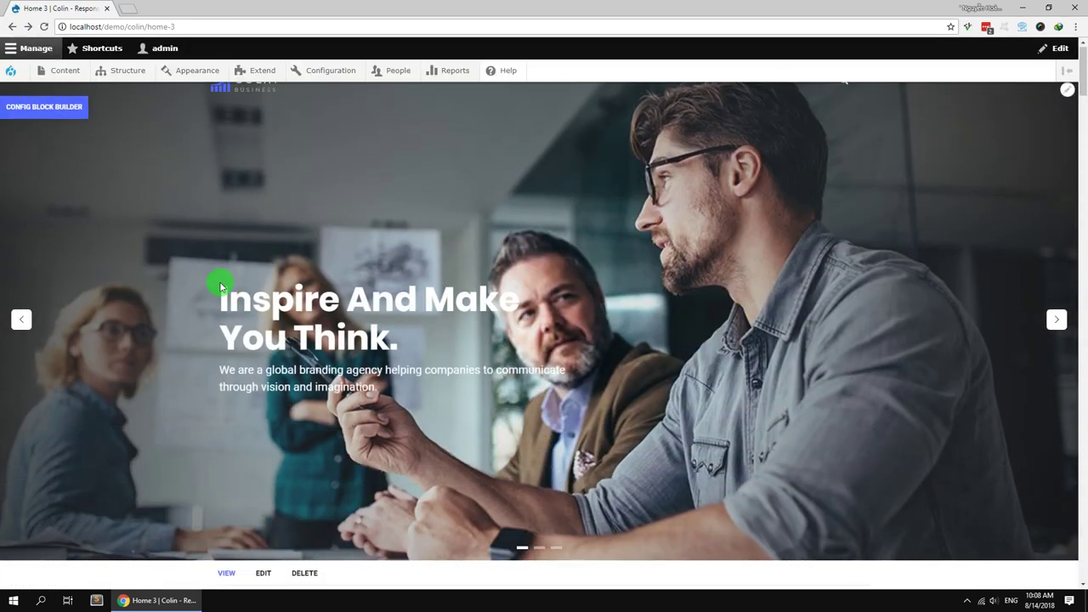
scroll(250, 348, down, 4)
scroll(289, 340, up, 4)
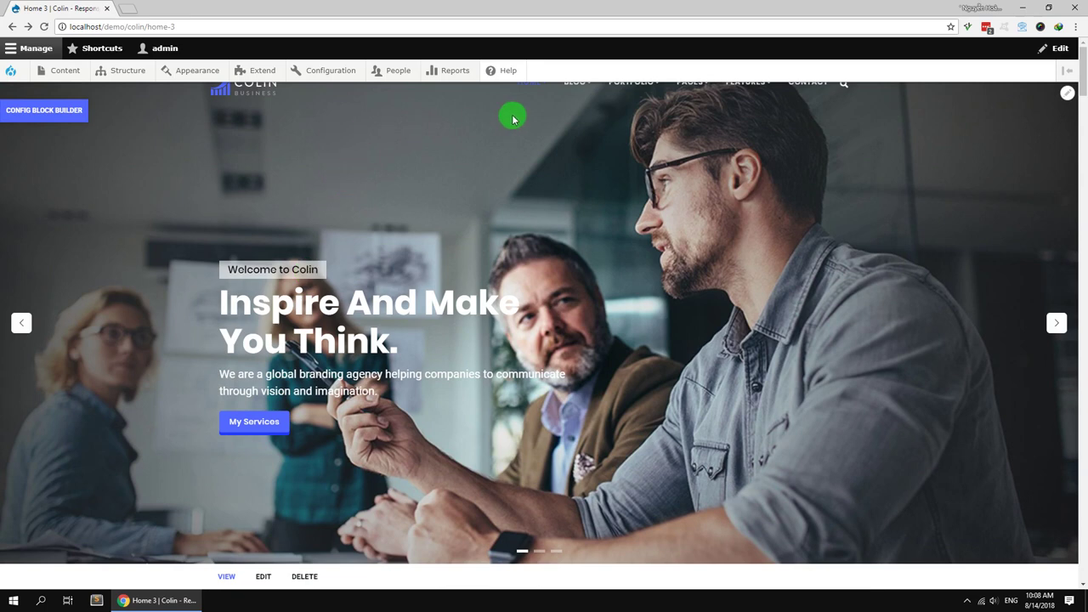
click(34, 48)
mouse_move(528, 101)
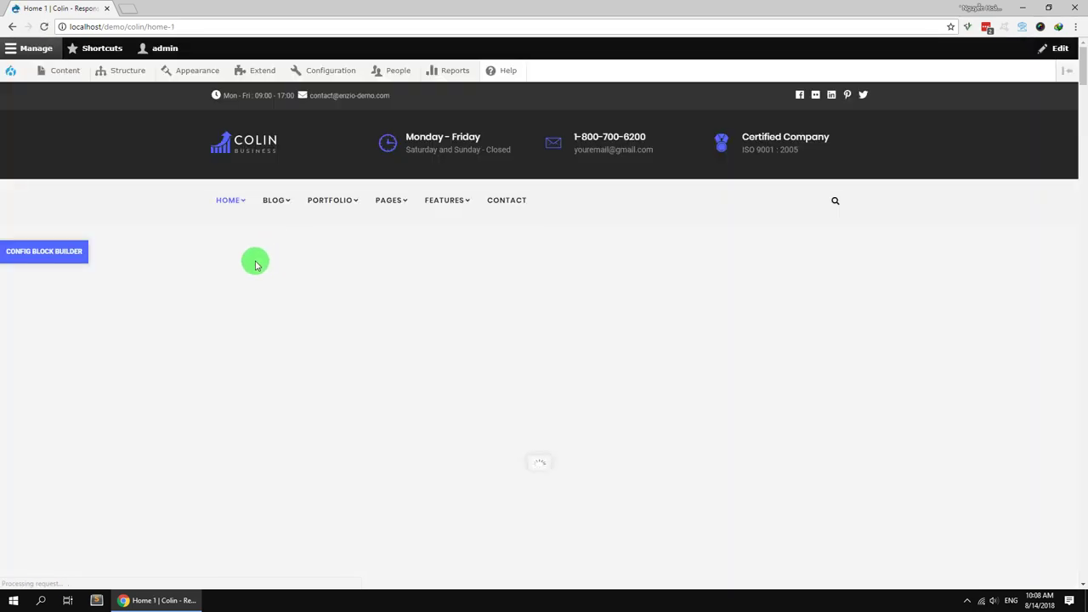
Open the Home 1 content builder and copy its "Image Content" row with the "We Create Experiences With" heading.
scroll(243, 298, down, 2)
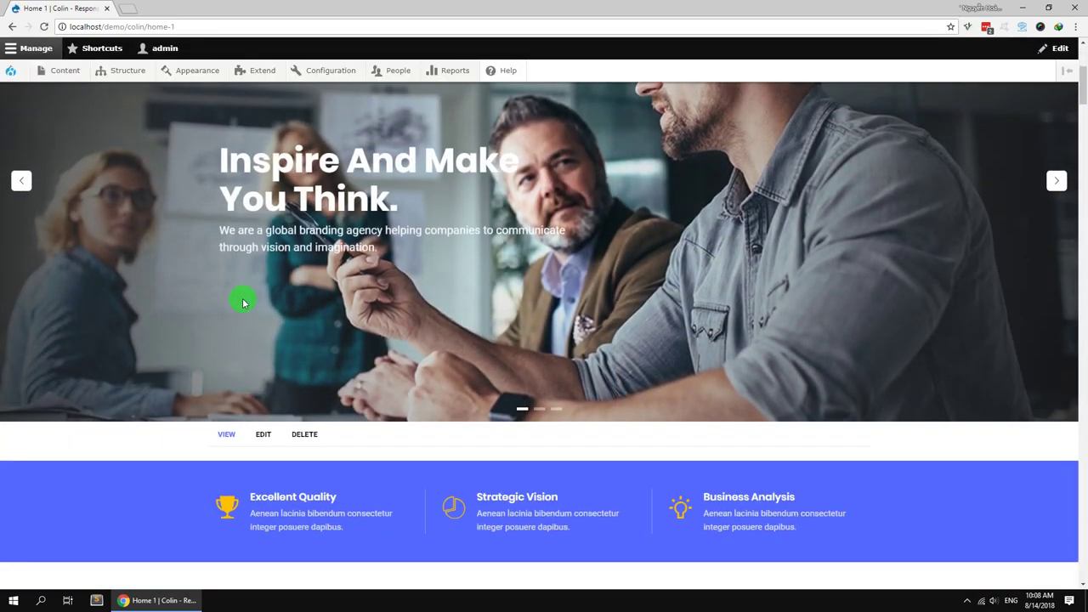
scroll(243, 304, down, 5)
scroll(243, 304, up, 4)
scroll(170, 280, up, 4)
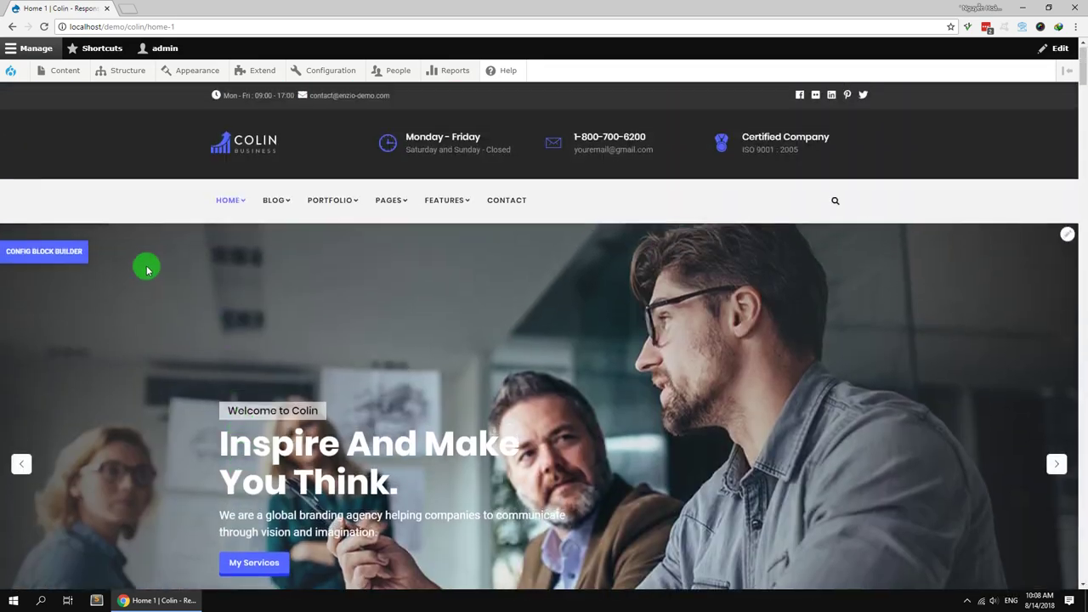
click(71, 252)
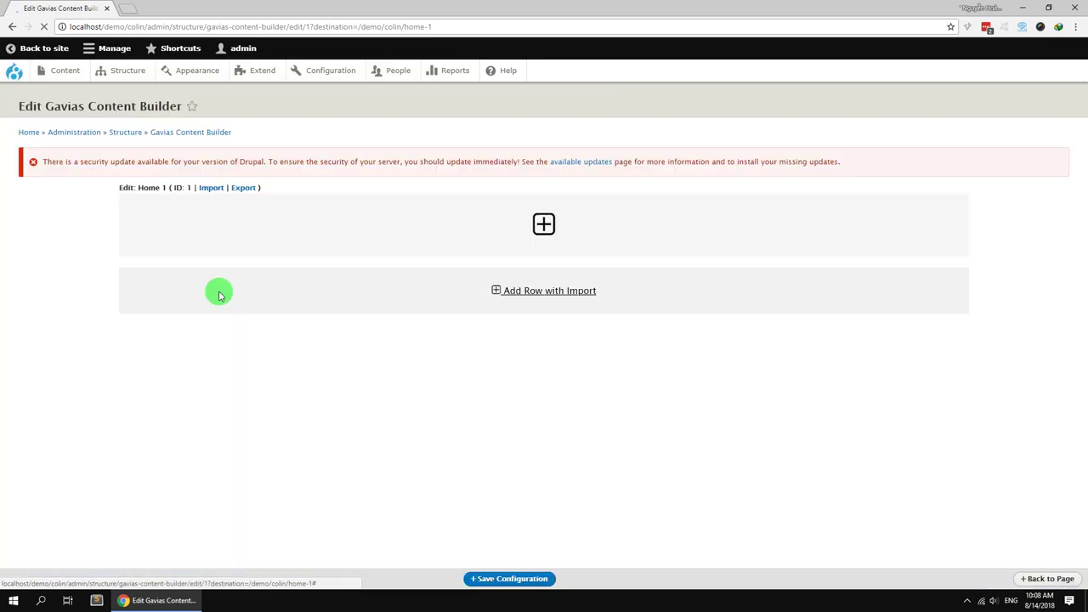
scroll(15, 387, down, 2)
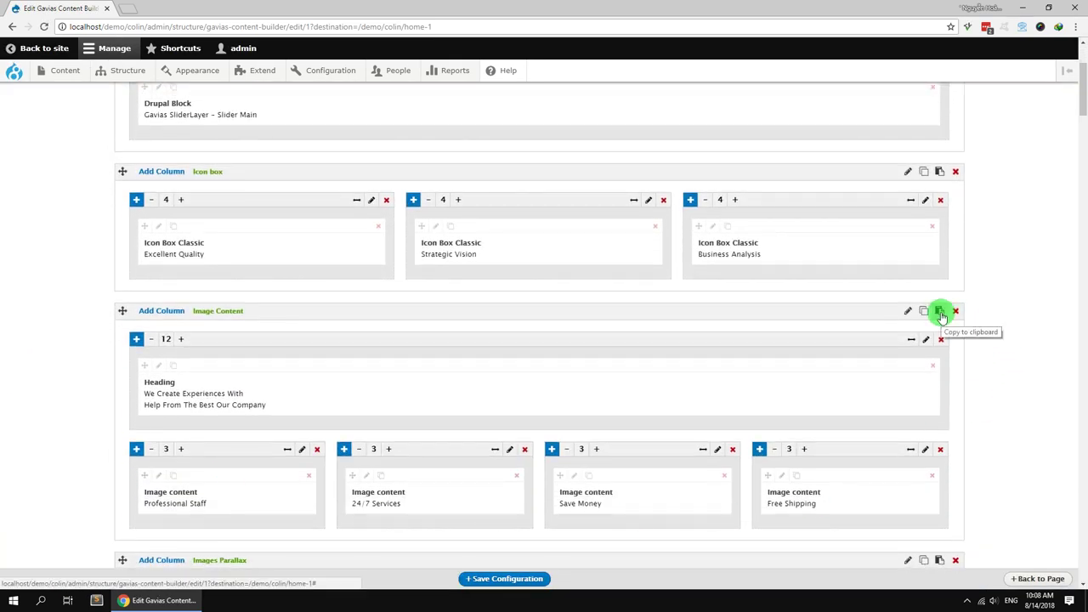
click(939, 312)
click(644, 90)
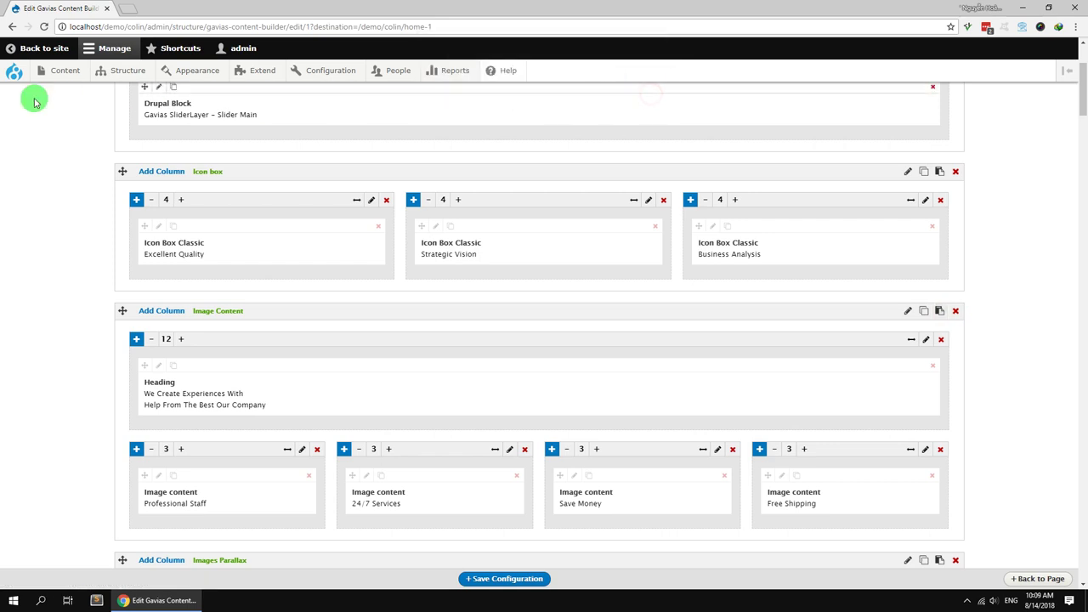
Open the Home 1 page in a new tab from the builder and switch to it.
right_click(47, 47)
click(90, 53)
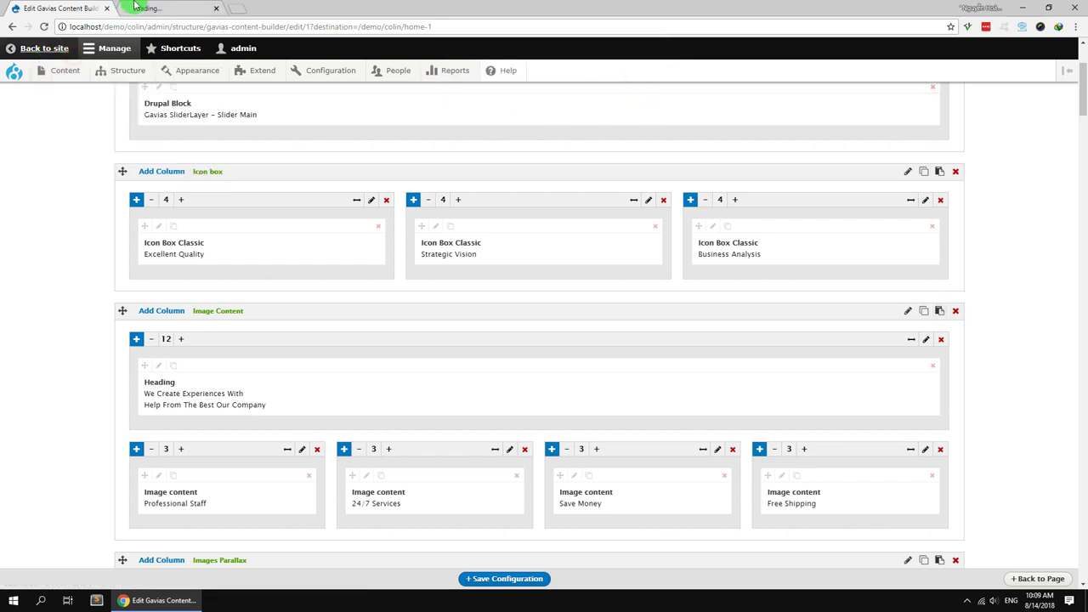
click(134, 9)
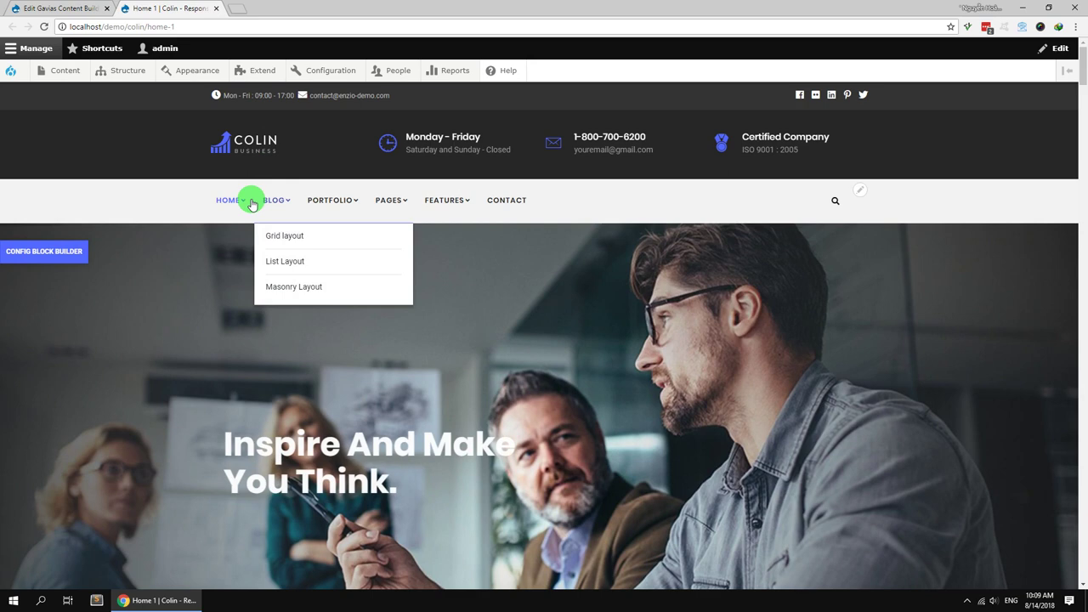
Go to the Home 2 page, look over its content, and open its content builder.
mouse_move(231, 211)
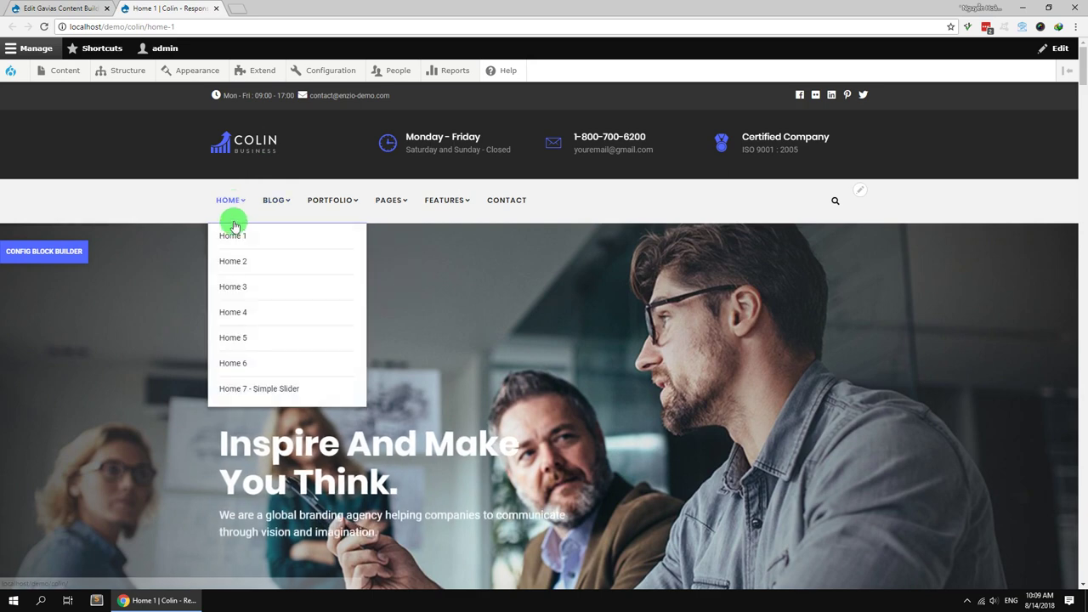
click(244, 262)
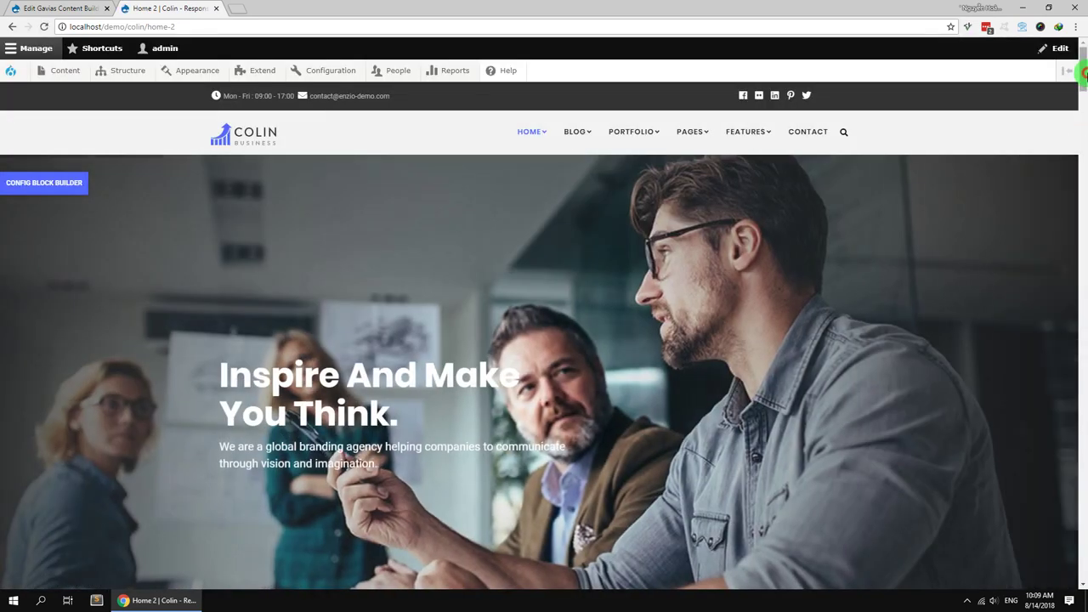
drag(1084, 72, 1084, 123)
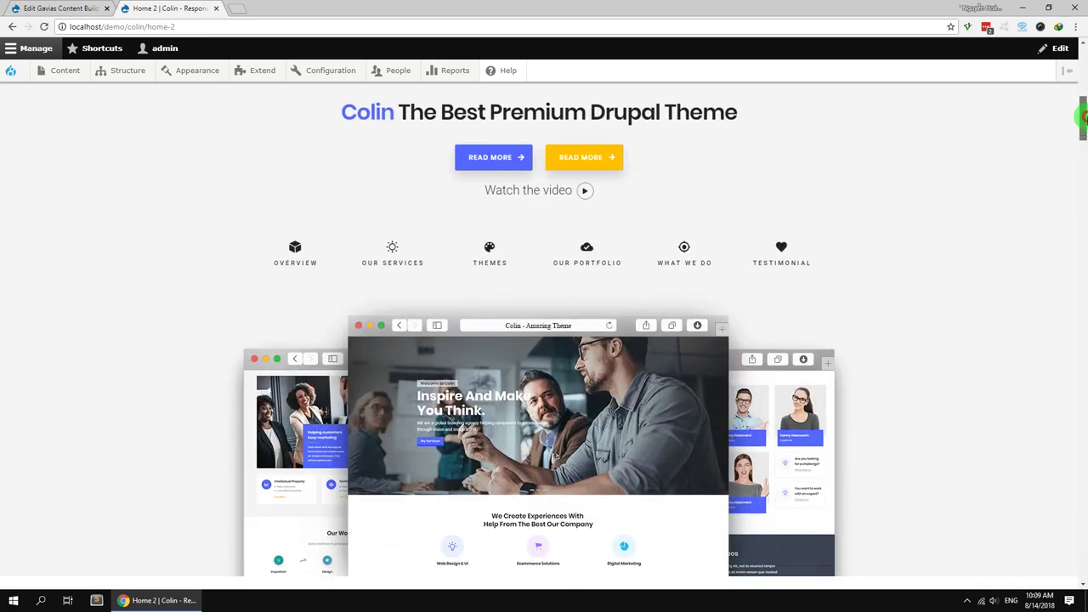
scroll(937, 114, up, 6)
click(39, 105)
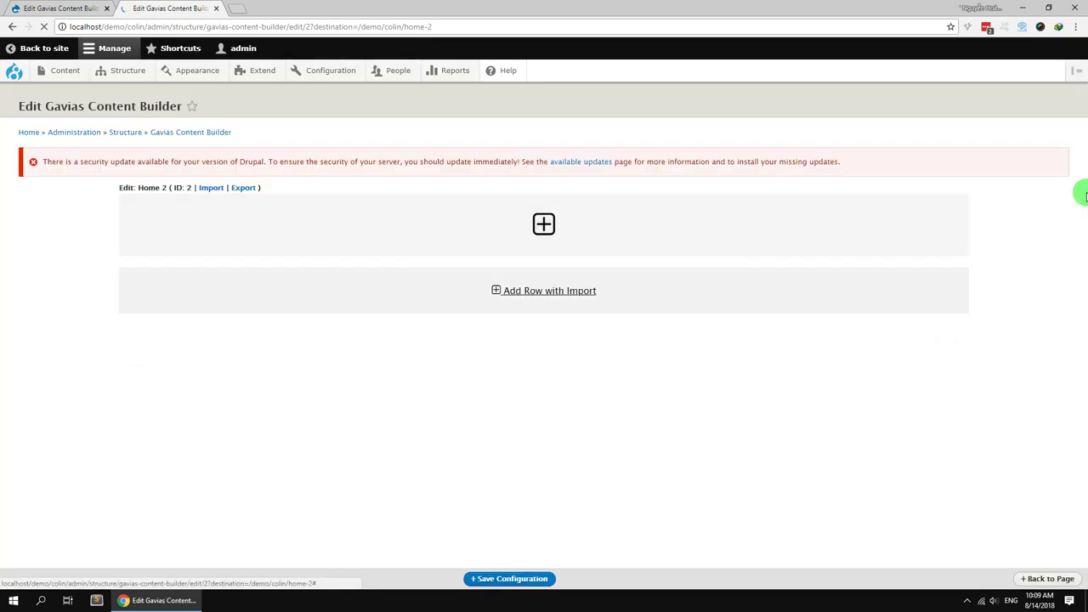
Import the copied "Image Content" row at the end of the Home 2 builder and save the configuration.
drag(1078, 102, 1081, 553)
click(612, 412)
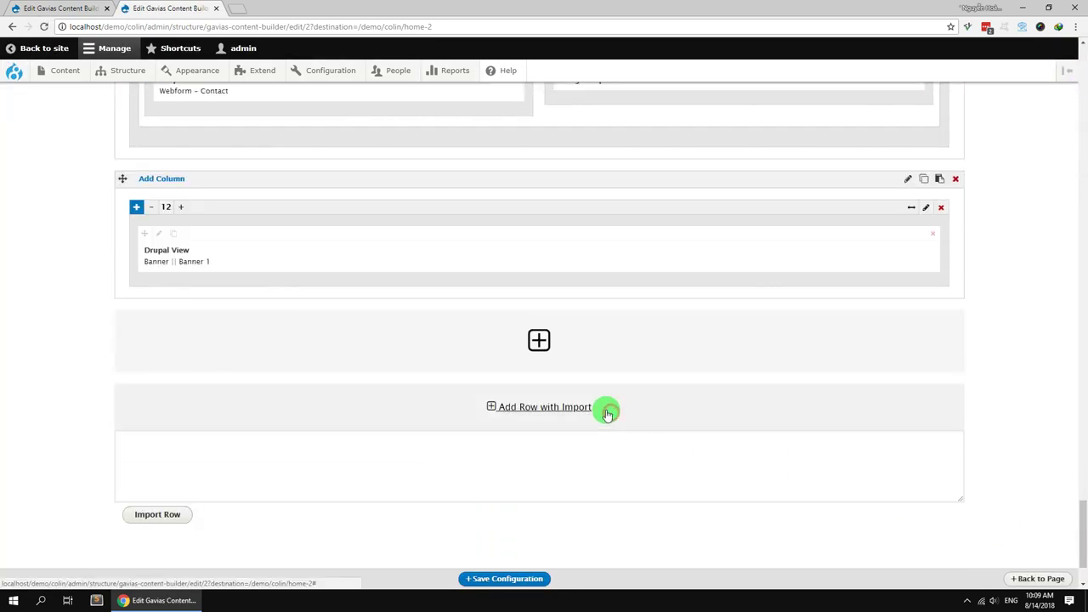
right_click(536, 442)
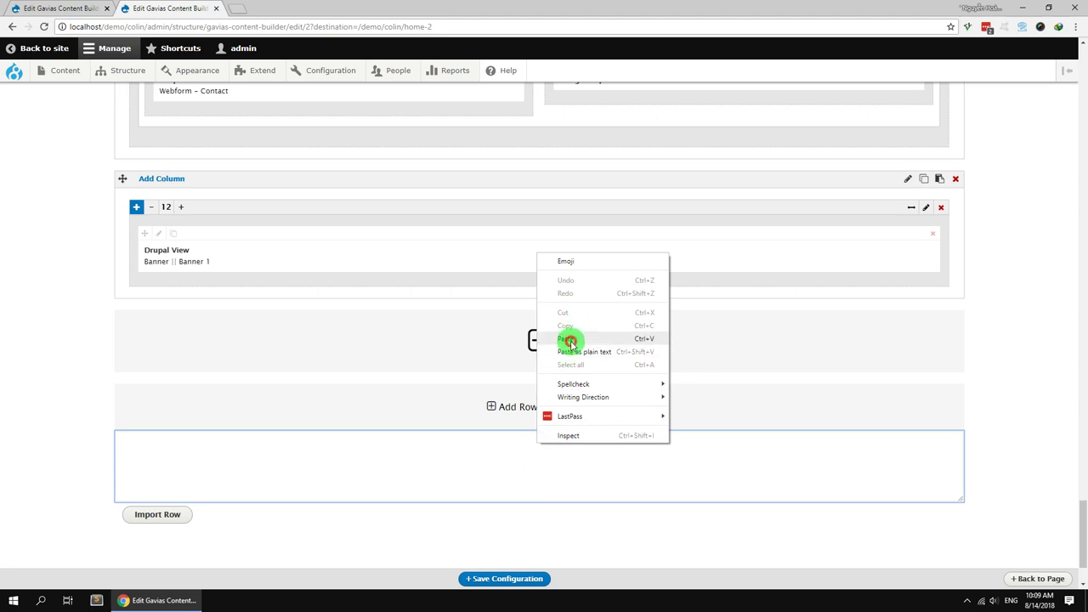
click(565, 339)
click(481, 578)
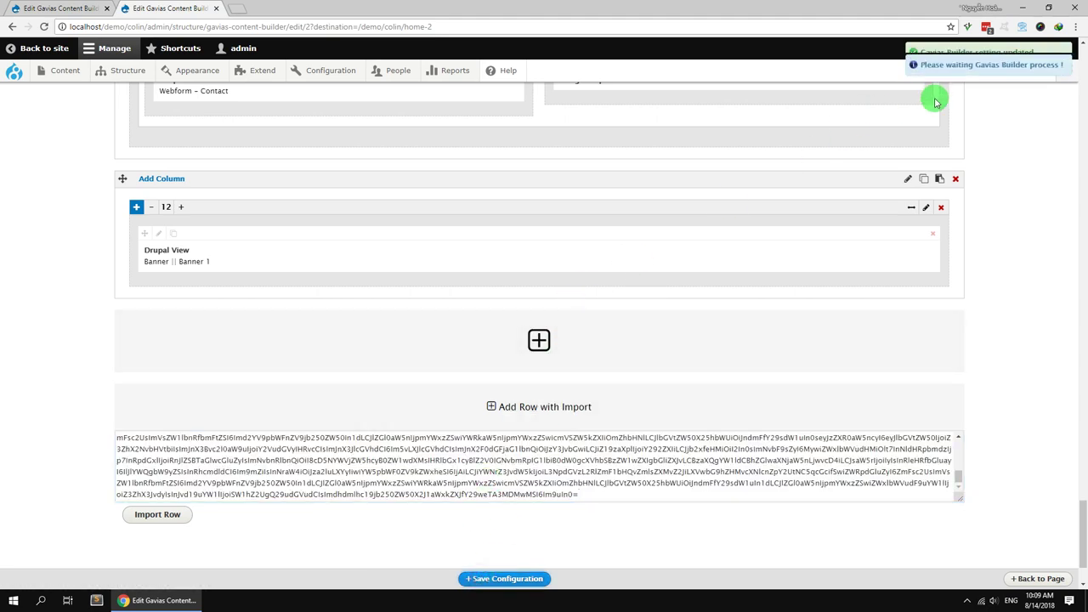
click(166, 516)
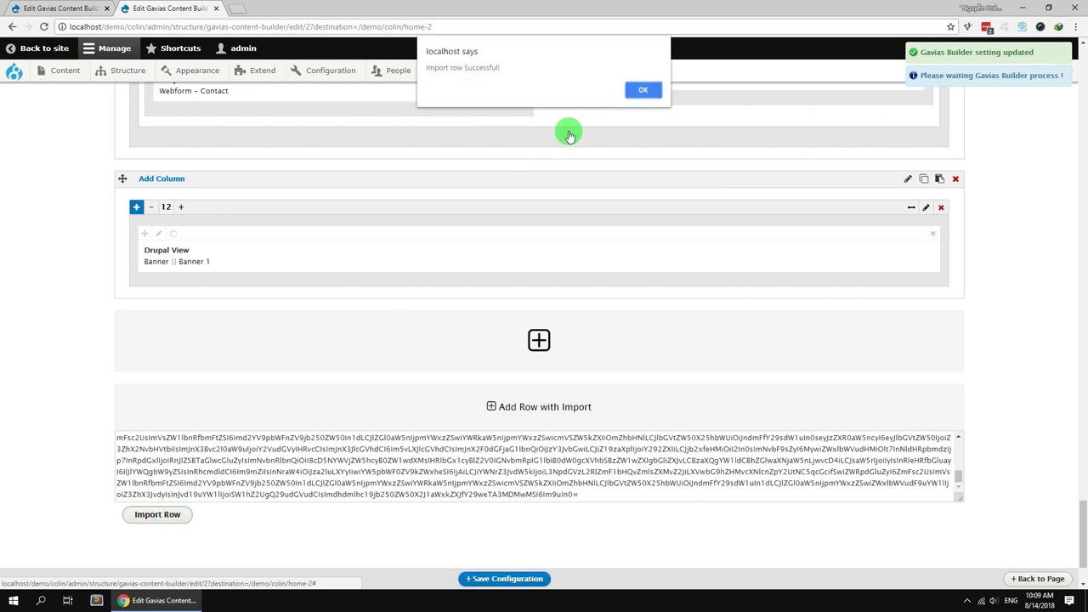
click(640, 90)
click(500, 580)
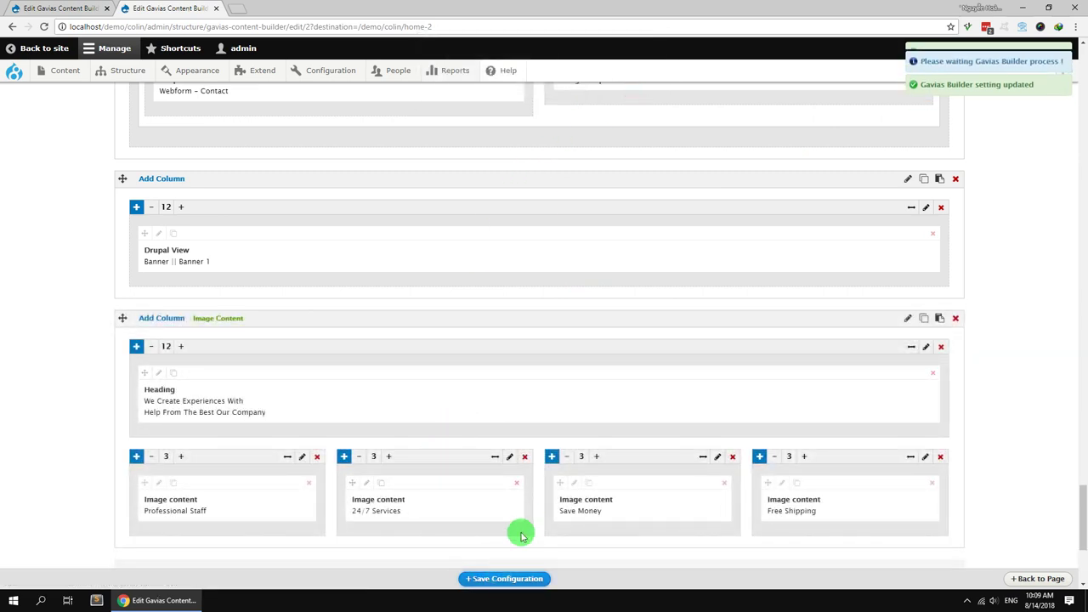
Open the Home 2 page from the builder and check the "We Create Experiences With" section above the footer.
click(1039, 581)
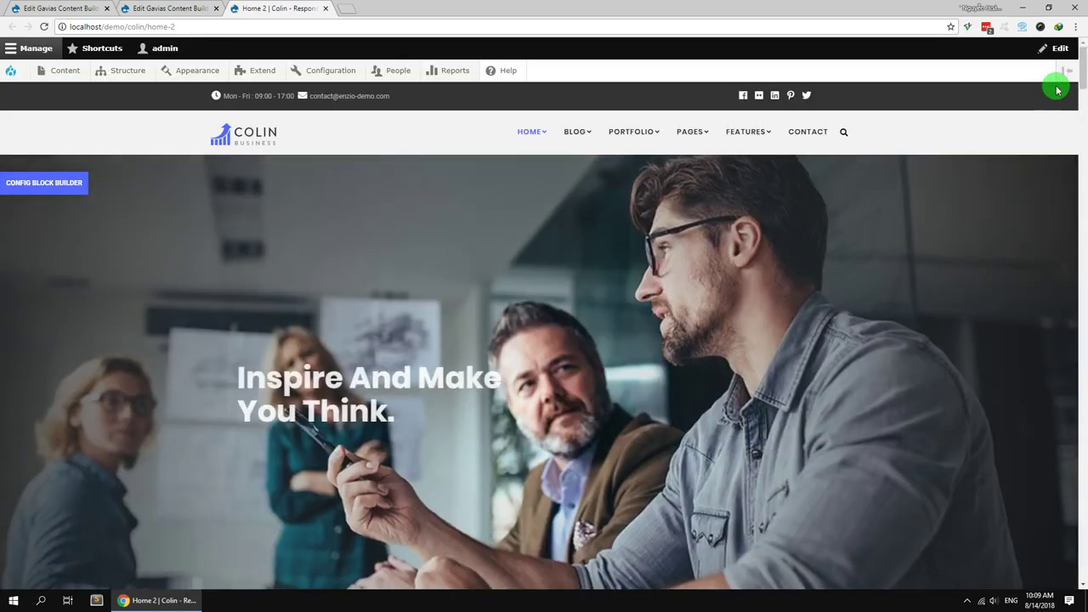
drag(1080, 65, 1080, 548)
scroll(76, 124, up, 2)
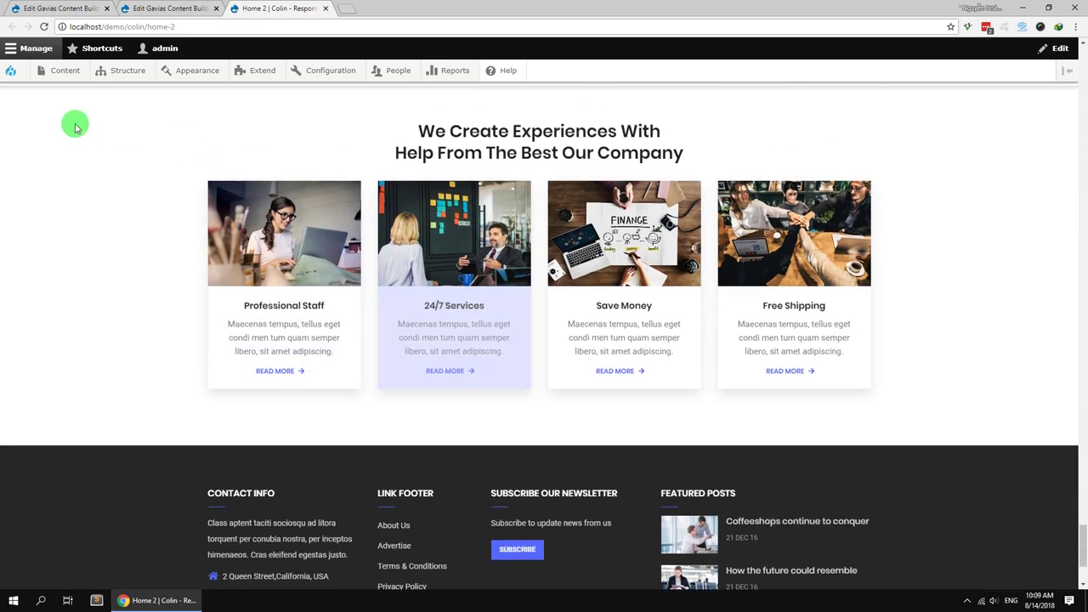
Return to the Home 1 builder and copy its "Images Parallax" row with the "Our Awesome Services" heading.
click(53, 8)
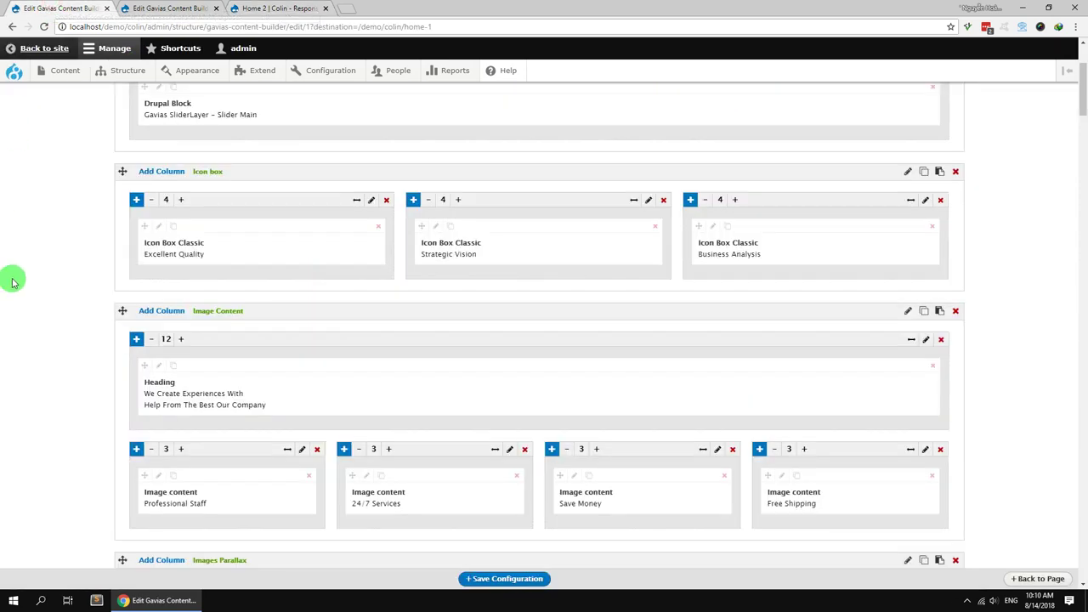
scroll(15, 281, down, 2)
scroll(15, 280, down, 5)
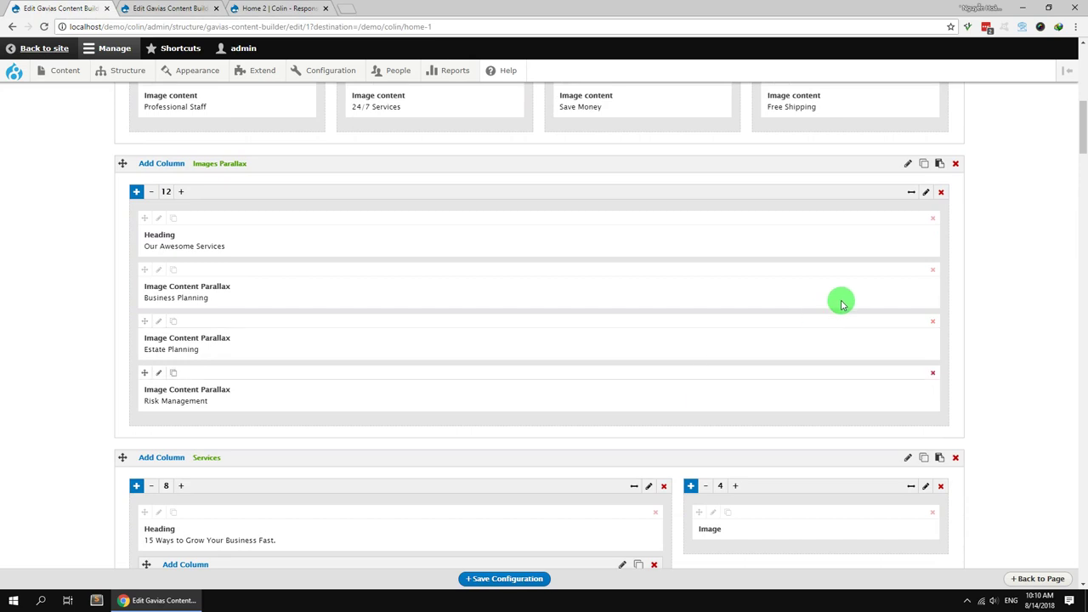
click(940, 163)
click(643, 91)
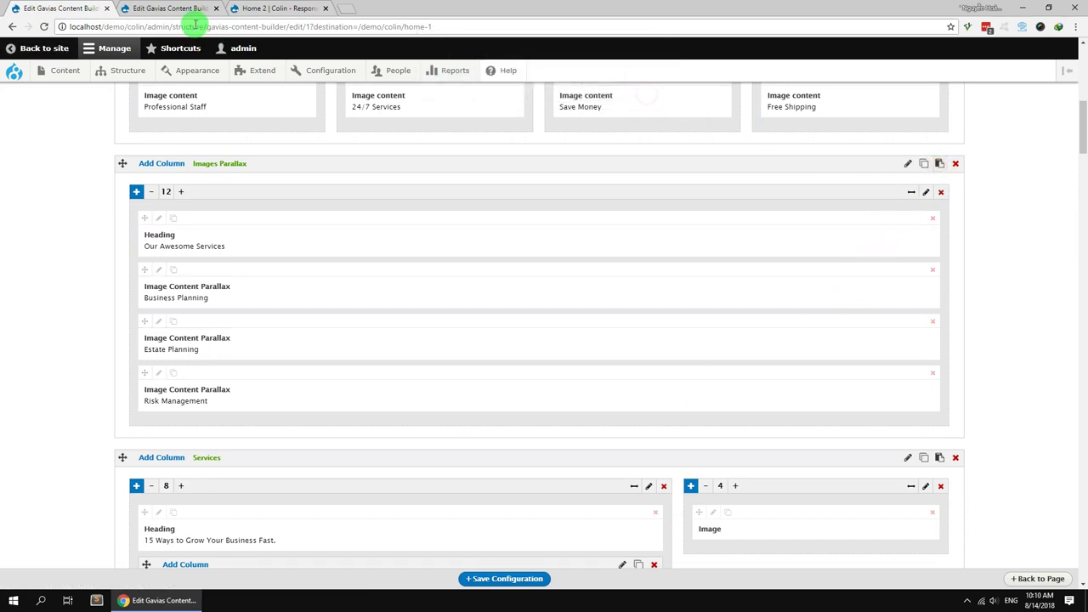
Import the copied "Images Parallax" row at the end of the Home 2 builder and save the configuration.
click(189, 8)
scroll(179, 352, down, 3)
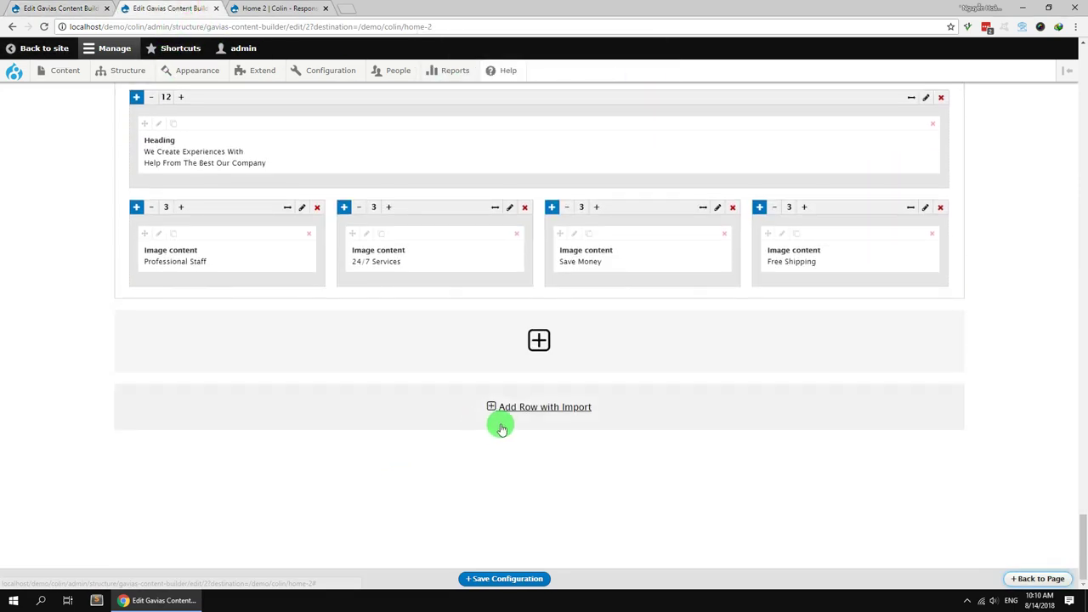
click(496, 423)
right_click(436, 450)
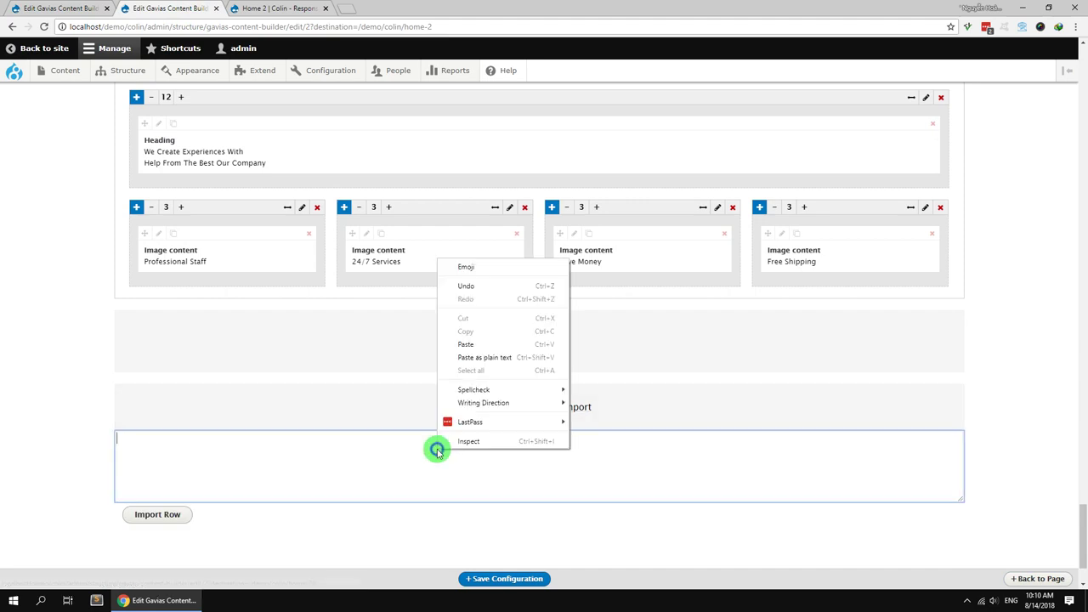
click(482, 345)
click(161, 514)
click(649, 91)
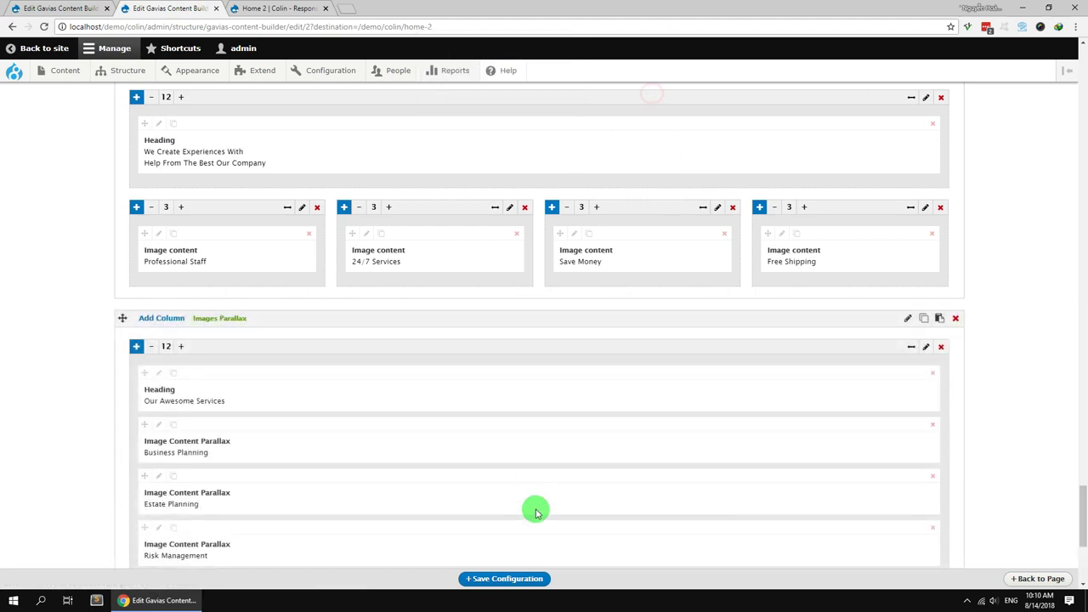
click(524, 578)
scroll(533, 479, down, 4)
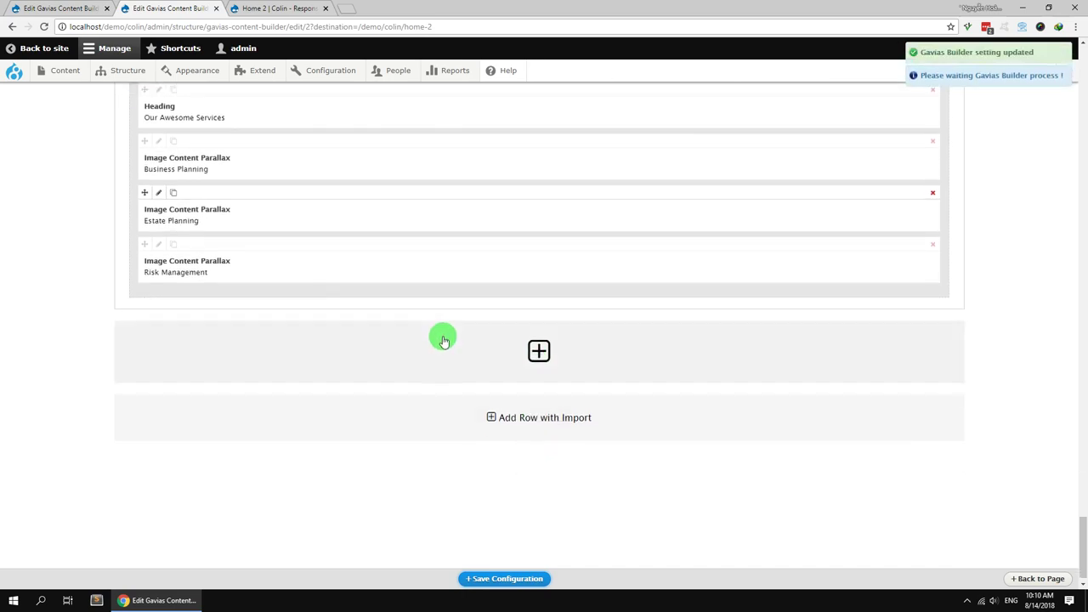
Return to the Home 1 builder and copy its "Icon box" row with the three Icon Box Classic elements.
click(52, 7)
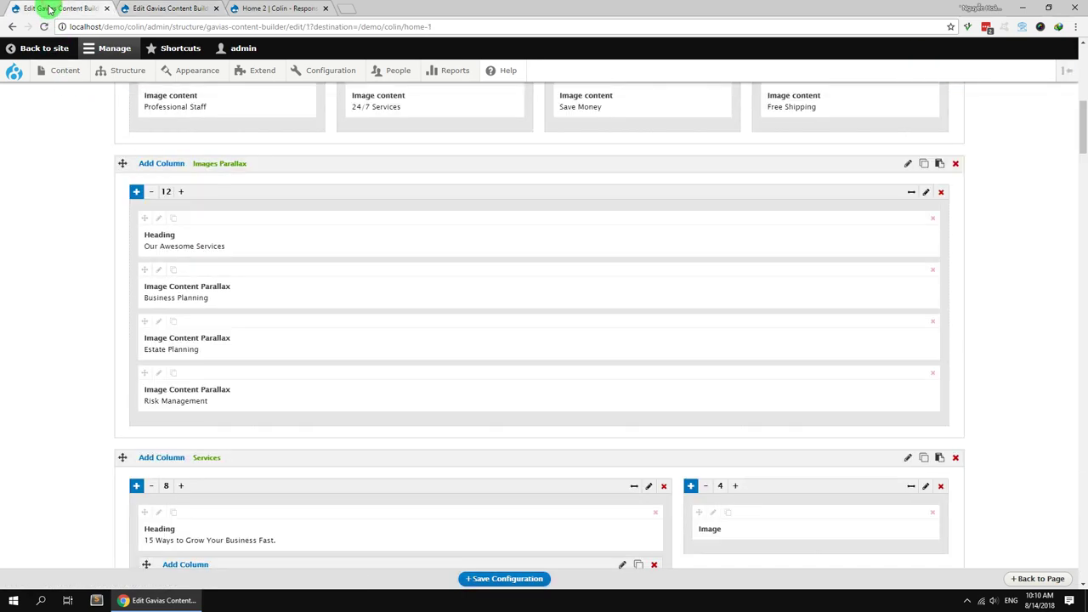
scroll(89, 285, down, 3)
scroll(88, 291, up, 10)
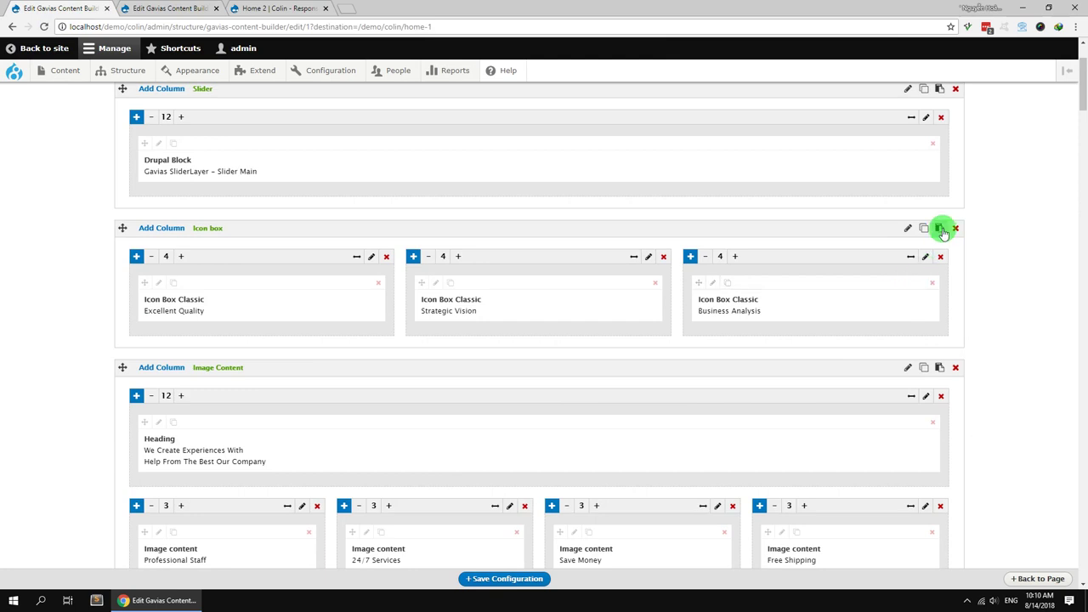
click(939, 228)
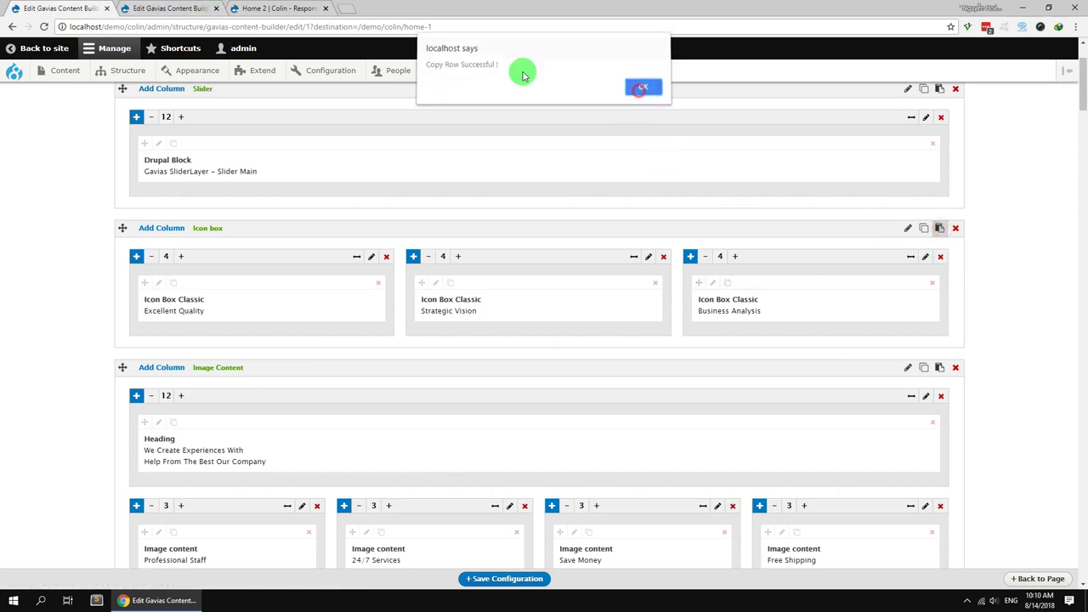
Import the copied "Icon box" row at the end of the Home 2 builder and save the configuration.
click(166, 8)
click(552, 417)
right_click(480, 450)
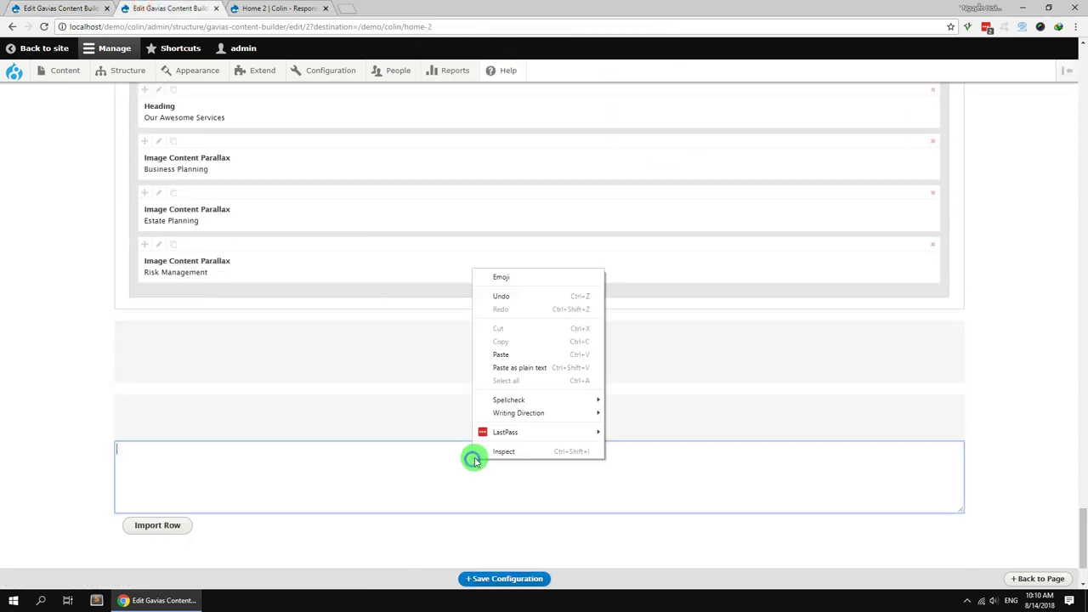
click(510, 352)
click(170, 527)
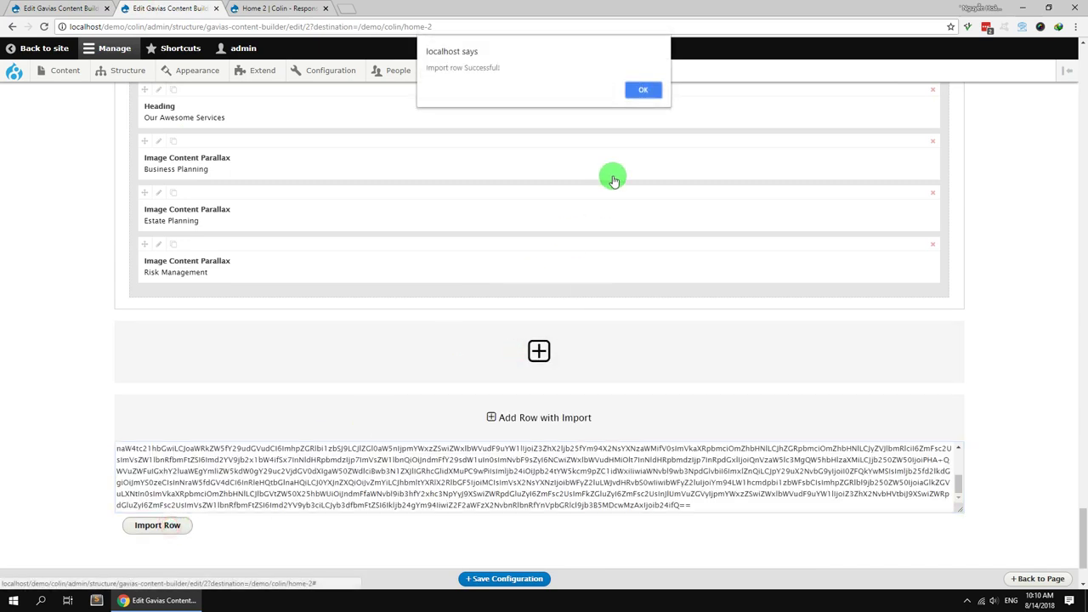
click(647, 91)
click(503, 579)
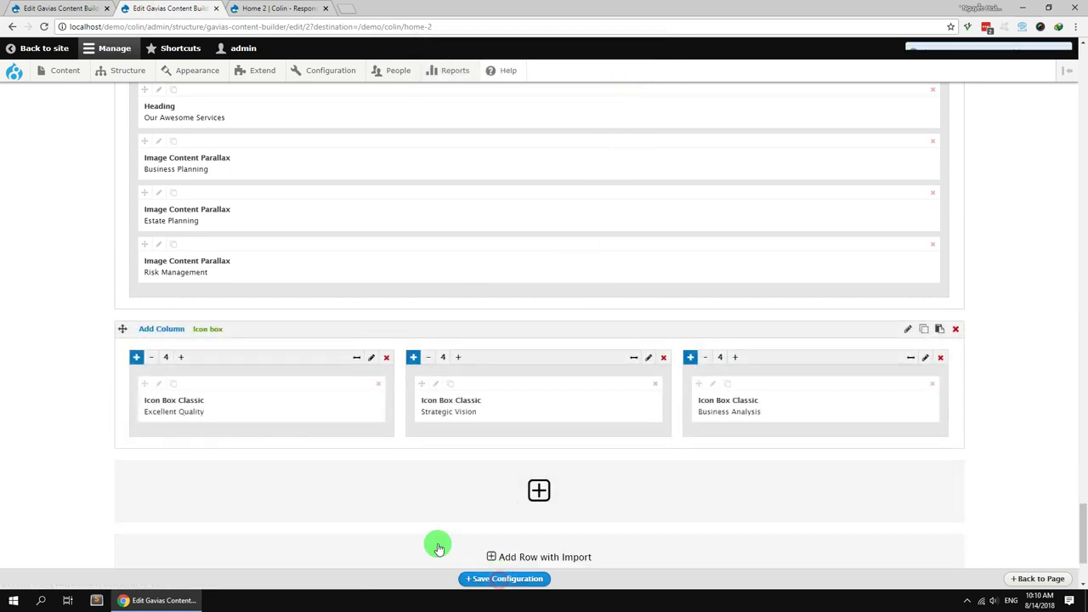
Reload the Home 2 page and review the imported rows from "Our Awesome Services" down, then back up to "Get In Touch".
click(267, 8)
click(41, 26)
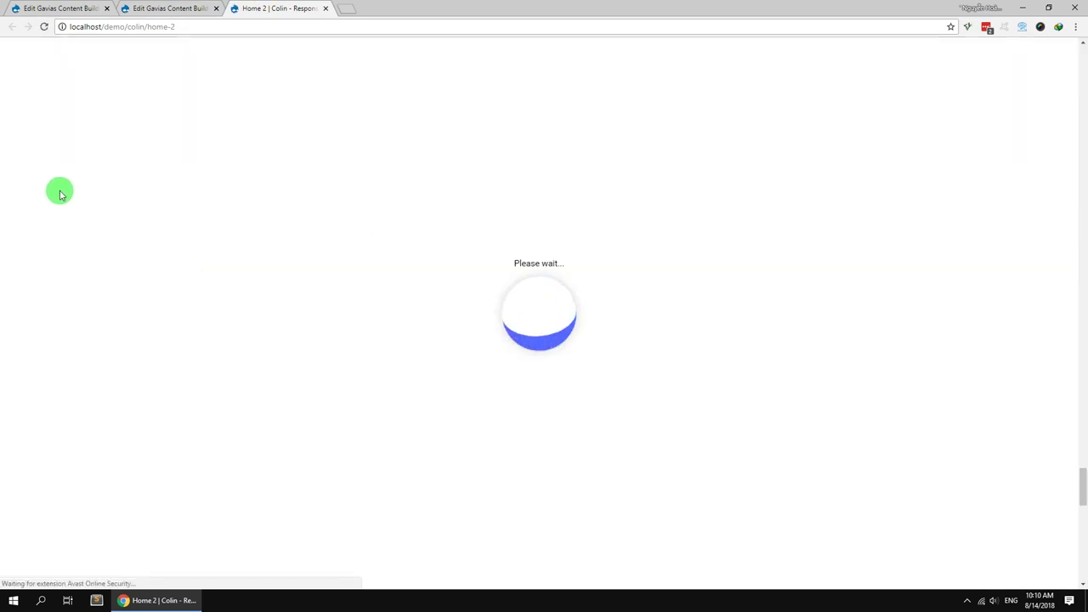
scroll(59, 194, down, 5)
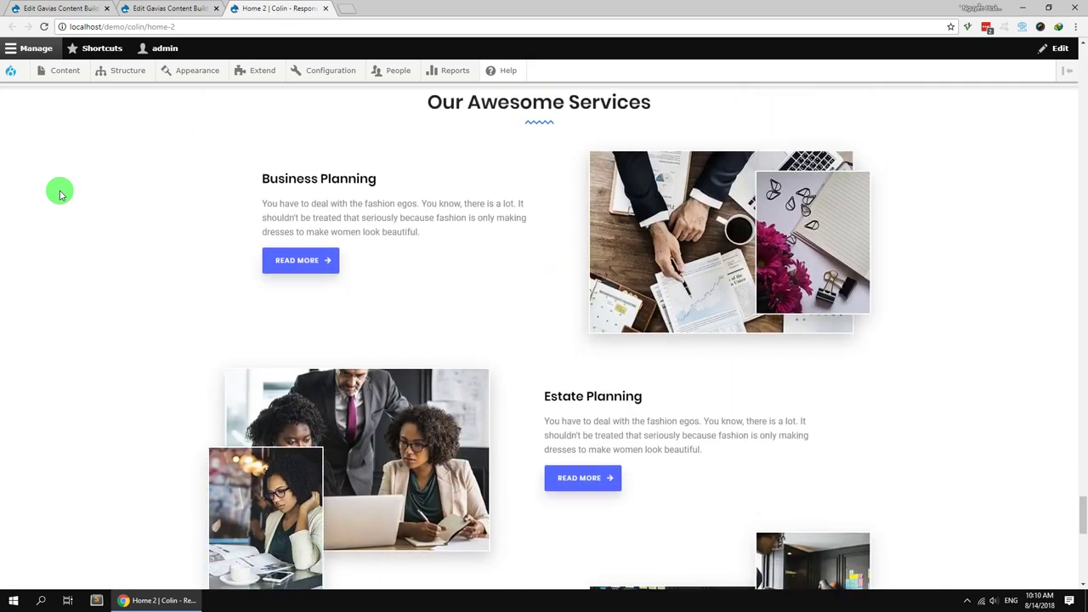
scroll(59, 194, down, 7)
scroll(331, 301, up, 4)
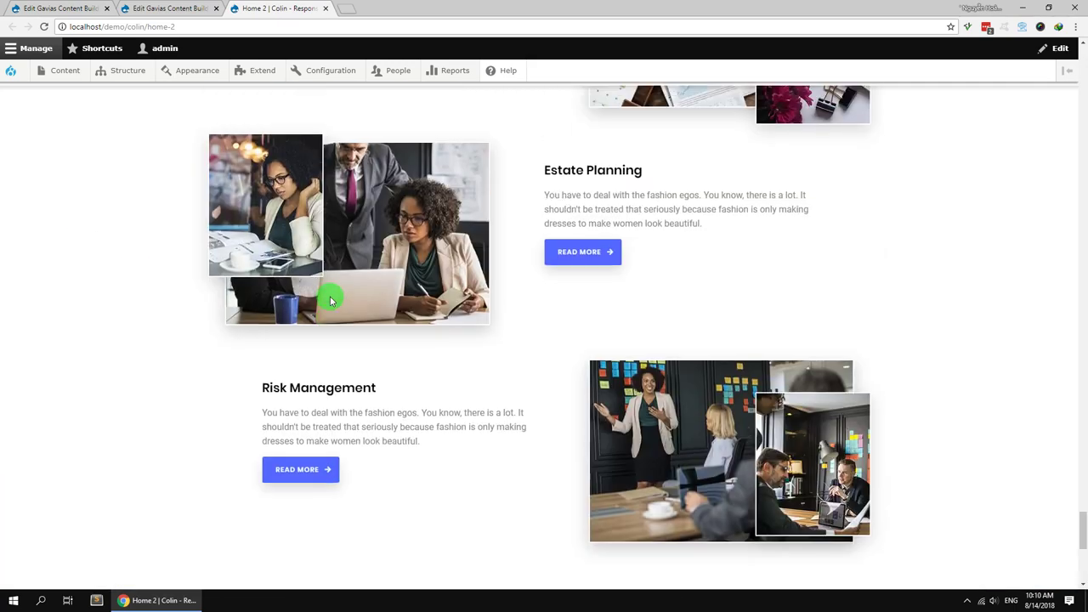
scroll(331, 301, up, 3)
scroll(328, 297, down, 5)
scroll(482, 443, up, 3)
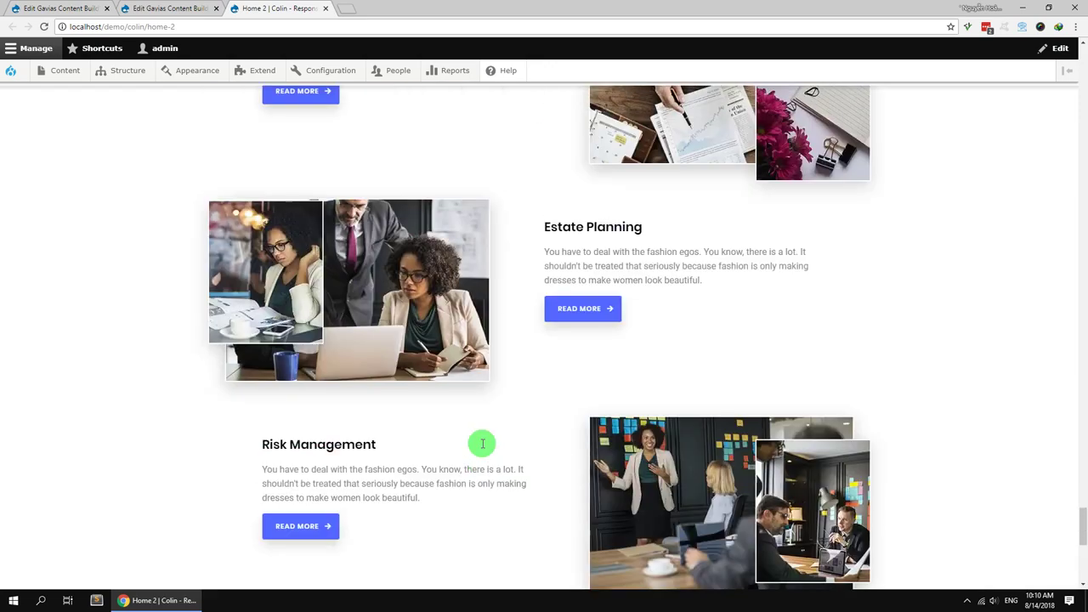
scroll(482, 443, up, 15)
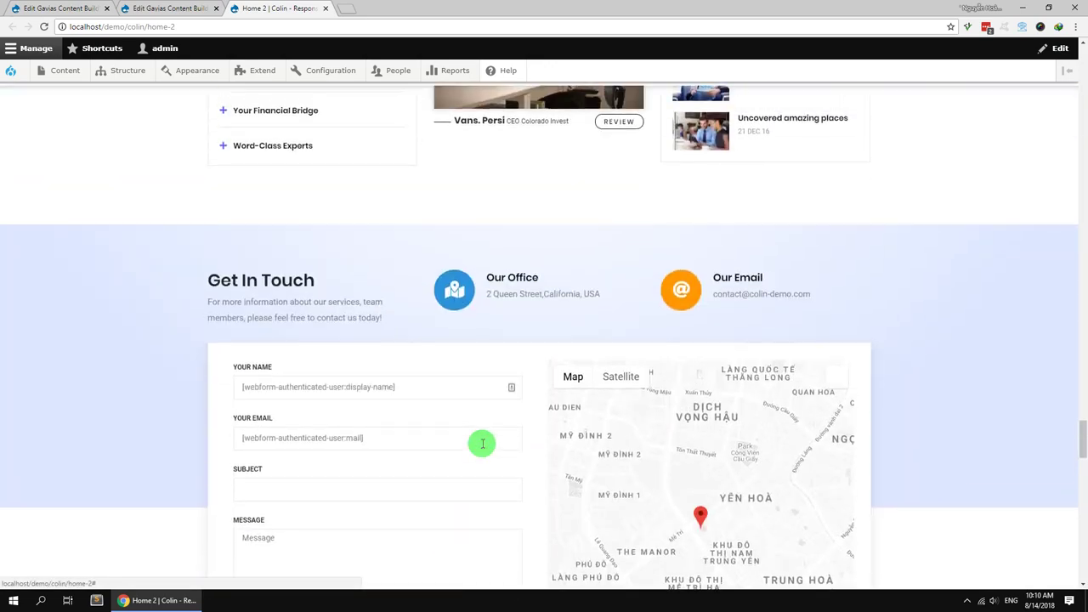
scroll(482, 443, up, 2)
Move the "Image Content" row directly above the "Contact" row in the Home 2 builder and save the configuration.
click(185, 8)
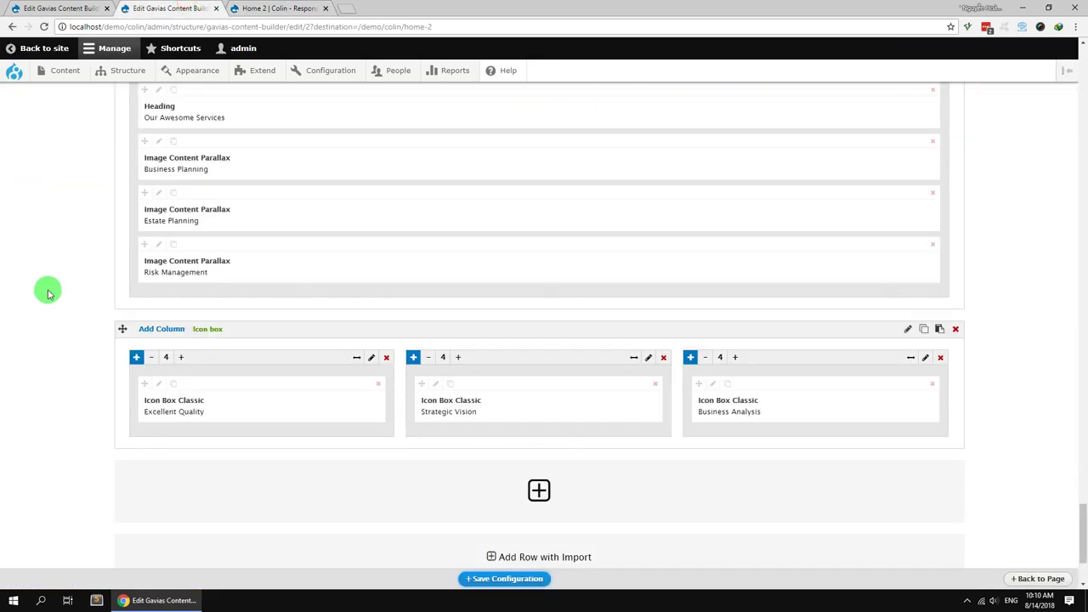
scroll(48, 294, up, 10)
scroll(47, 294, up, 1)
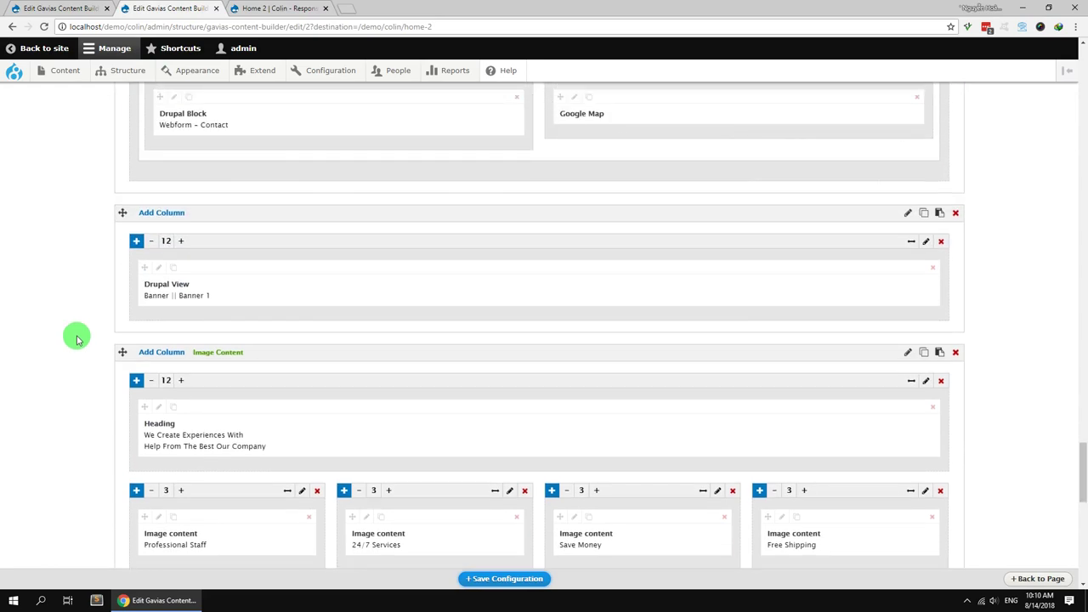
drag(129, 364, 261, 247)
click(496, 579)
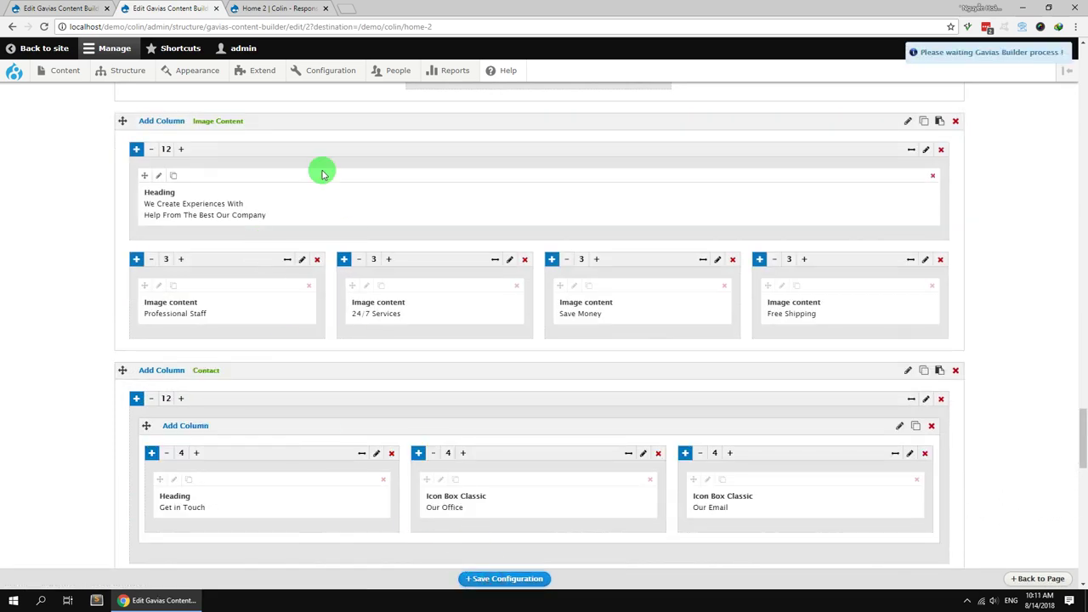
Reload the Home 2 page and check the "We Create Experiences With" section's position above "Get In Touch".
click(280, 8)
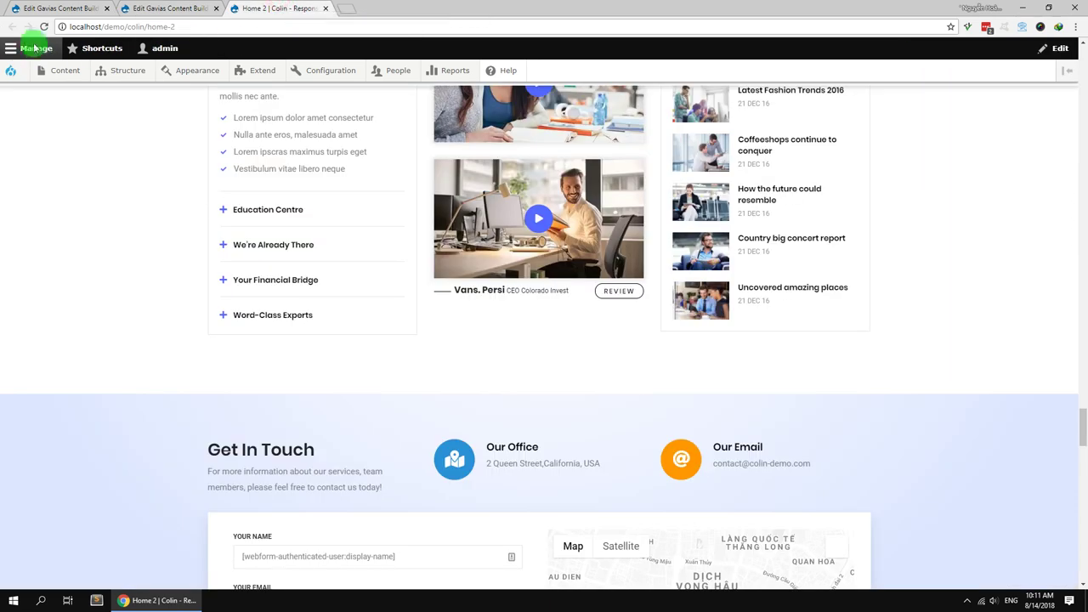
click(42, 26)
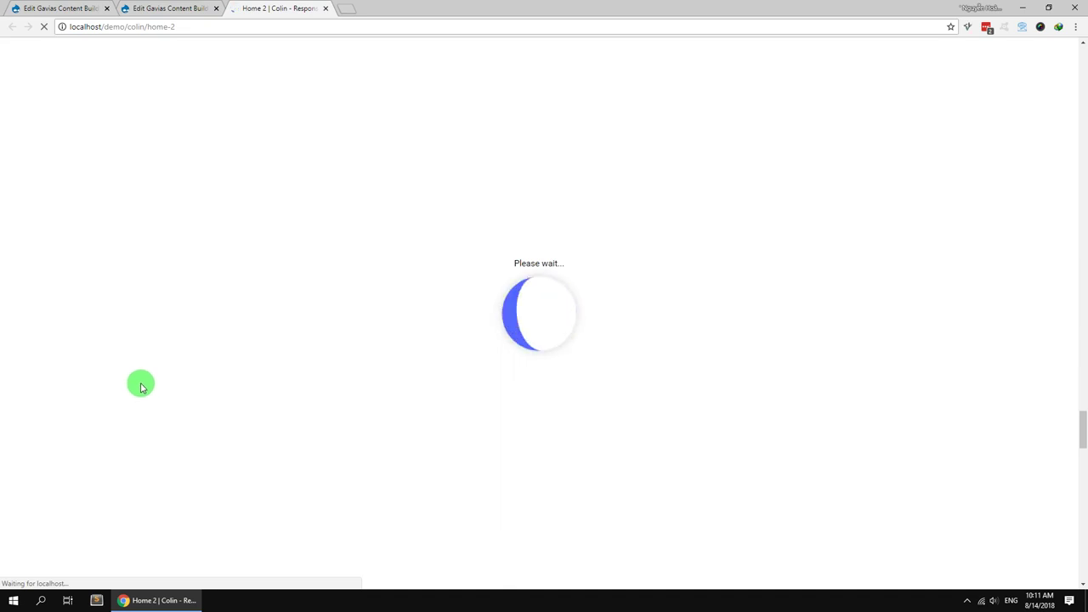
scroll(141, 387, down, 5)
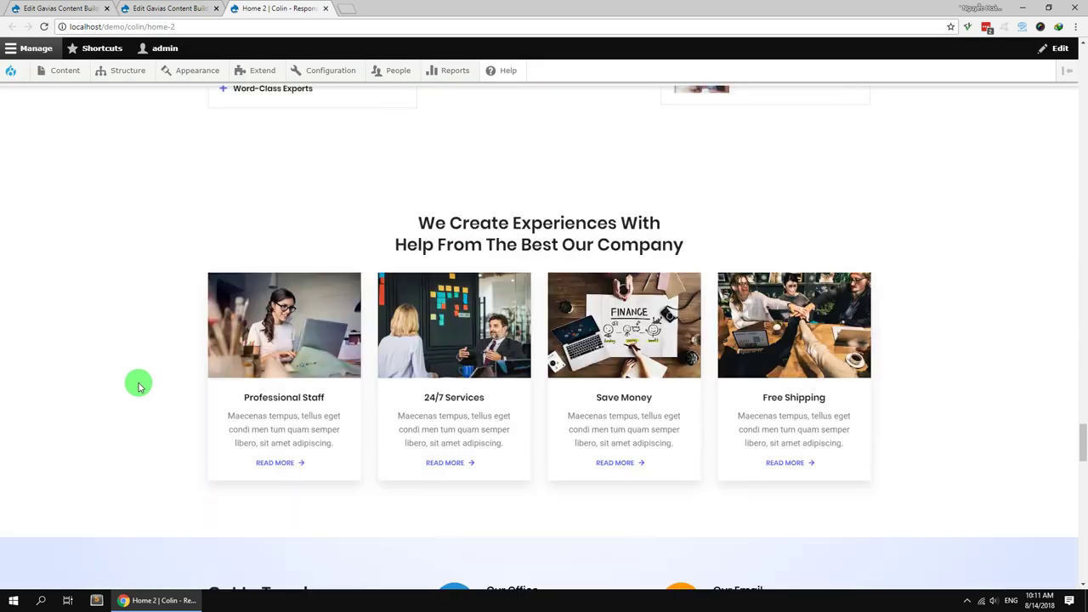
Set the Style Space of the Home 2 builder's "Image Content" row to "Remove padding top" and update the row.
scroll(480, 268, up, 3)
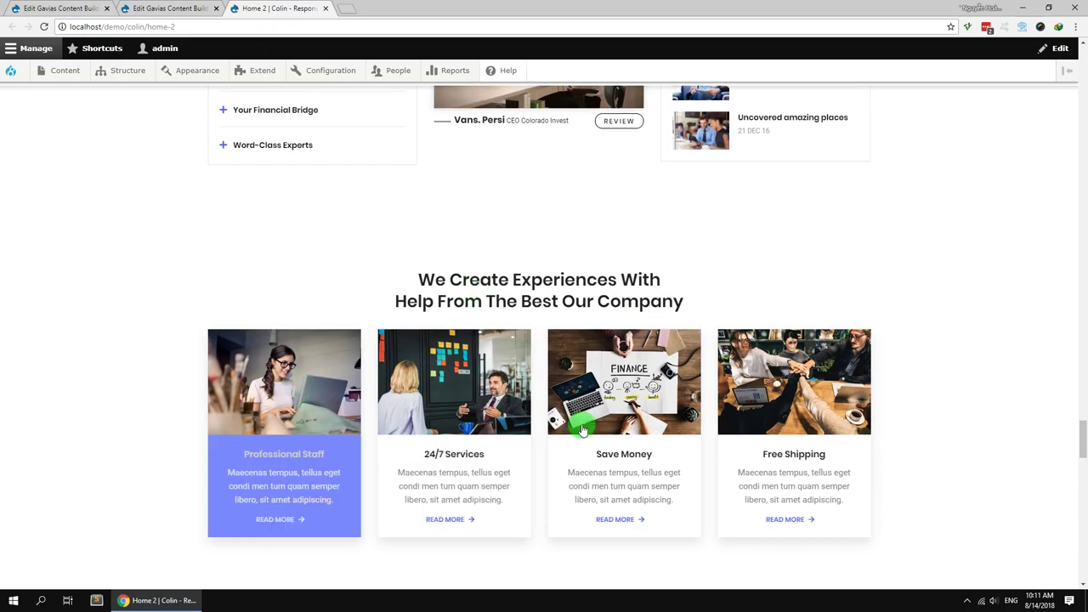
scroll(850, 454, up, 3)
scroll(875, 456, up, 8)
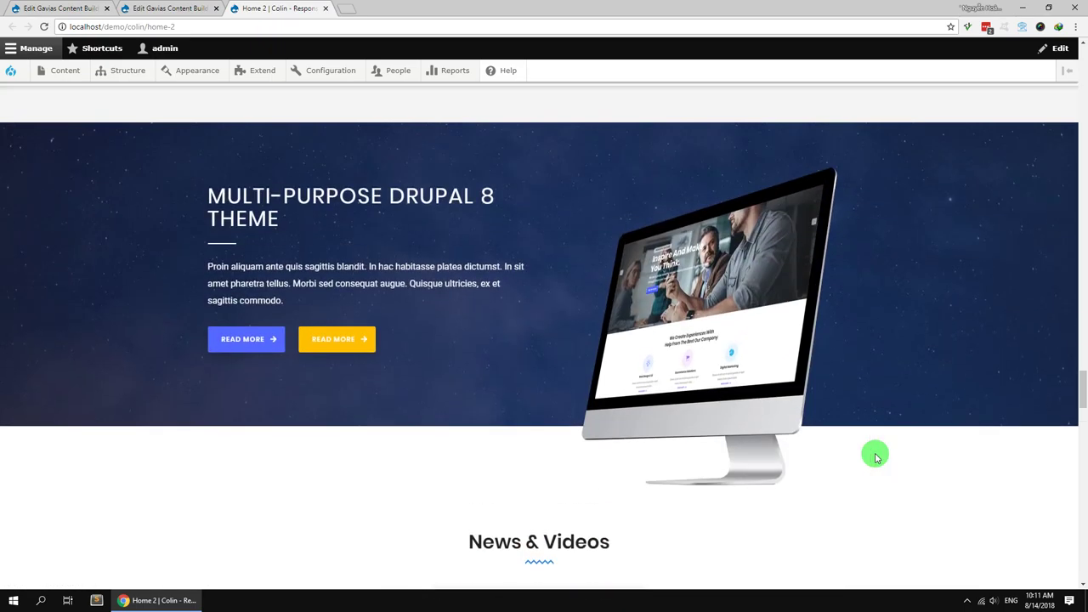
scroll(876, 456, down, 6)
scroll(875, 456, down, 5)
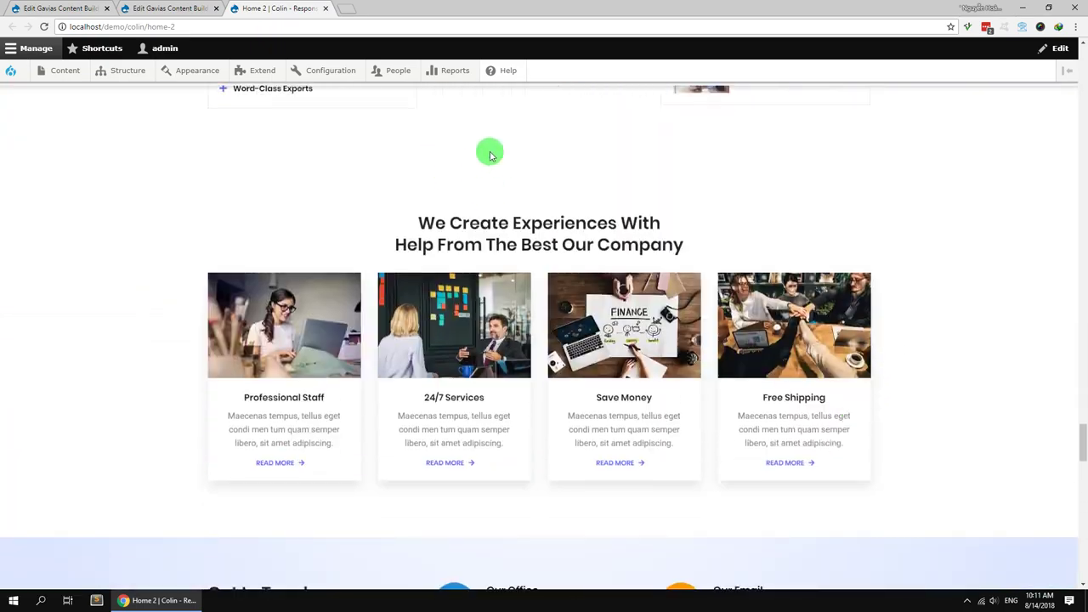
click(180, 7)
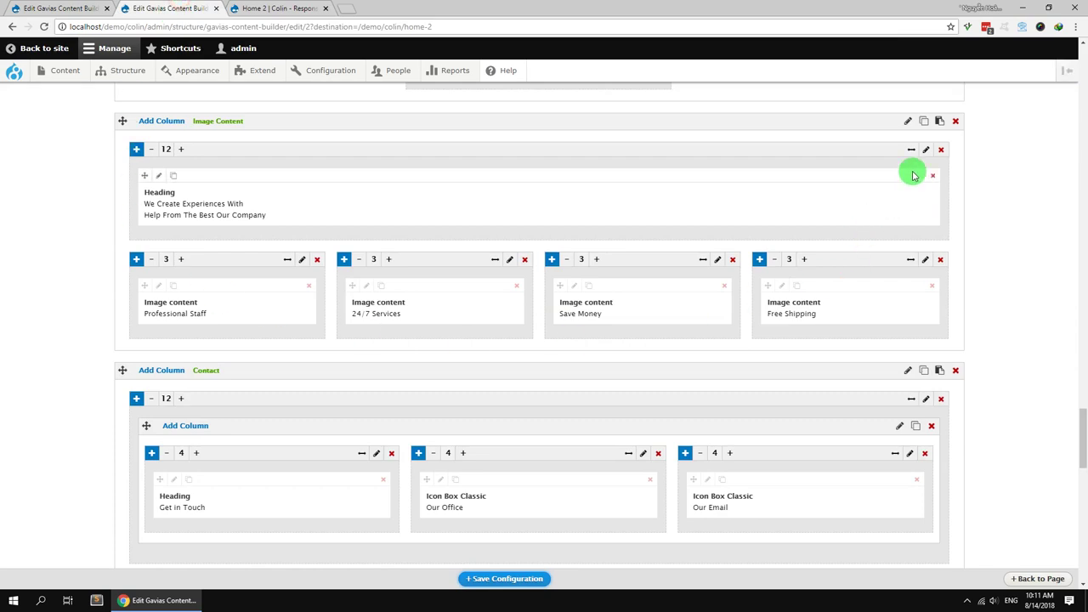
click(907, 121)
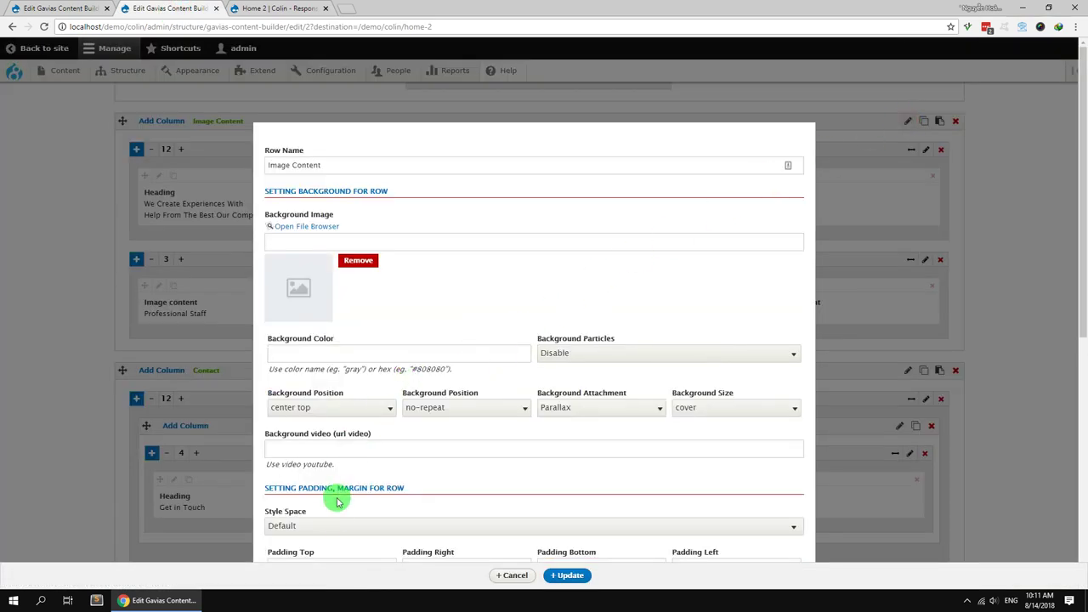
click(335, 525)
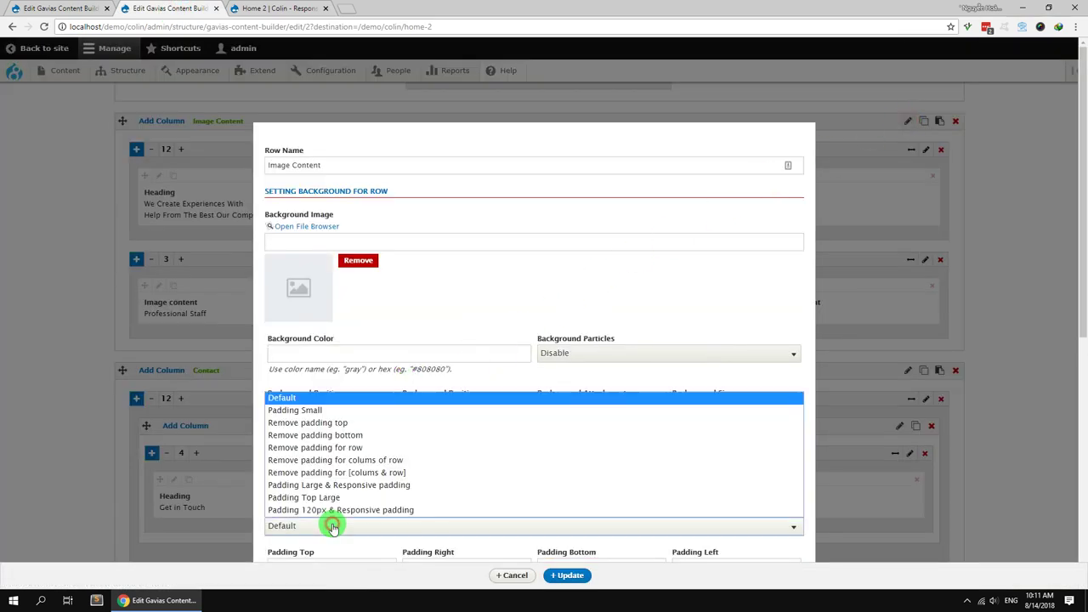
click(348, 424)
click(568, 575)
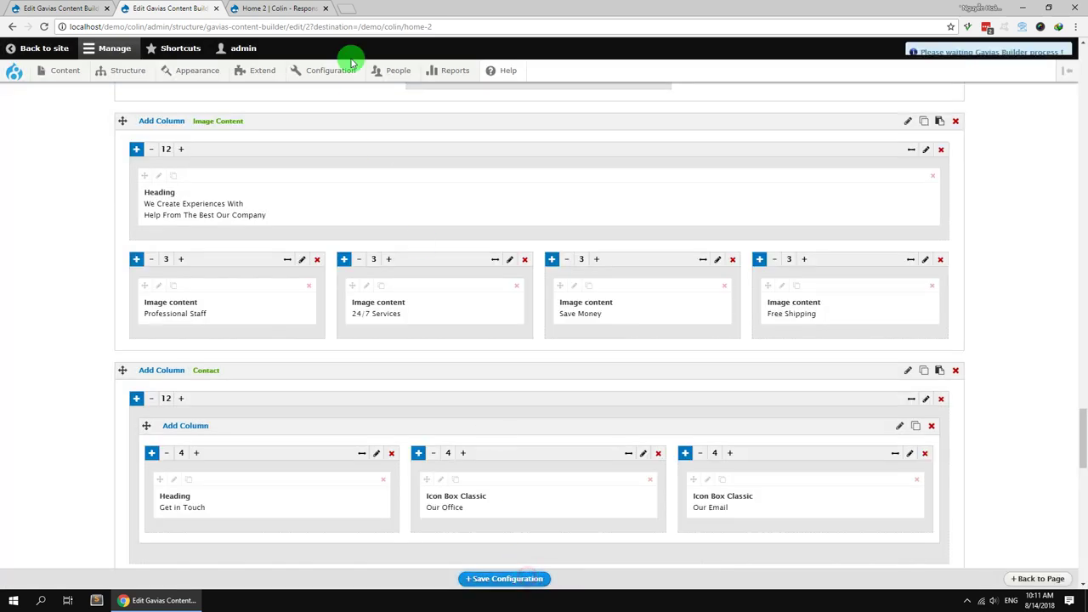
Reload the Home 2 page and check the spacing above the "We Create Experiences With" section, then look at the "Our Awesome Team" section.
click(293, 8)
click(45, 26)
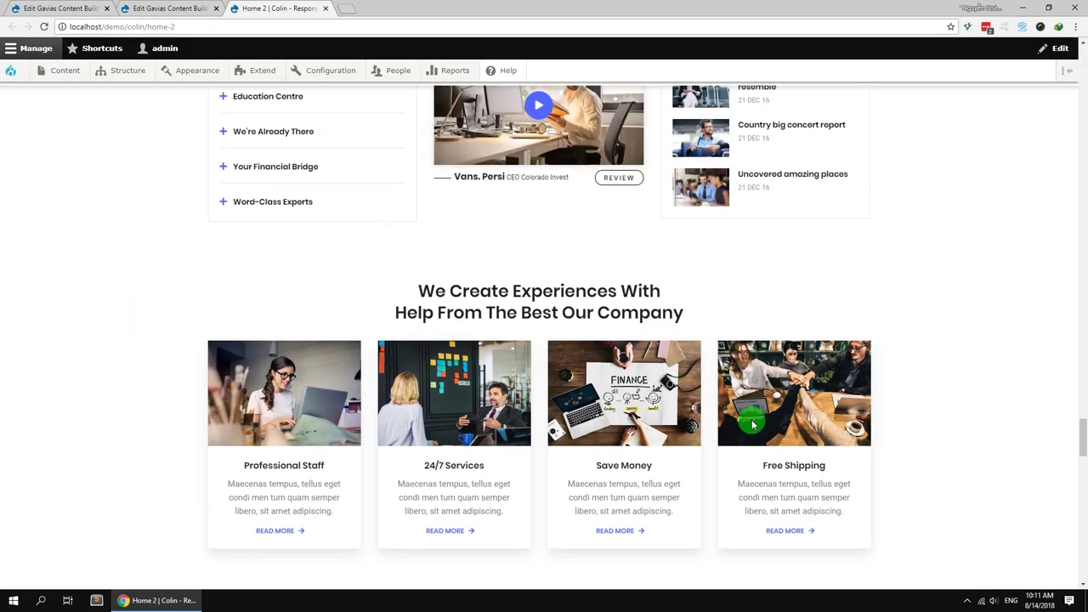
scroll(954, 425, down, 2)
drag(1081, 444, 1083, 364)
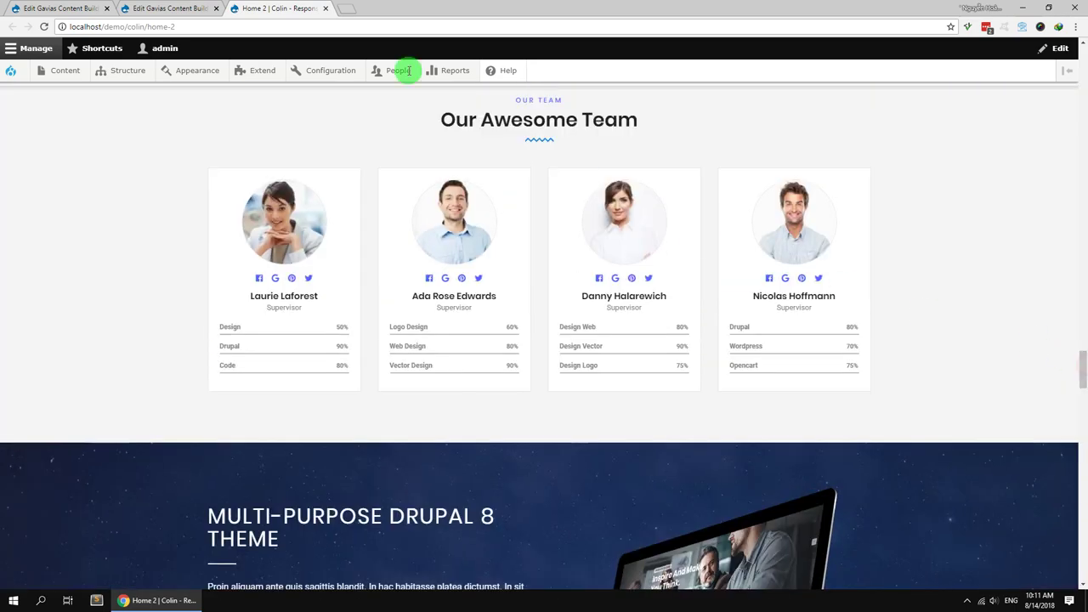
Move the "Images Parallax" row directly below the "Our Awesome Team" row in the Home 2 builder and save the configuration.
click(190, 6)
scroll(85, 323, down, 3)
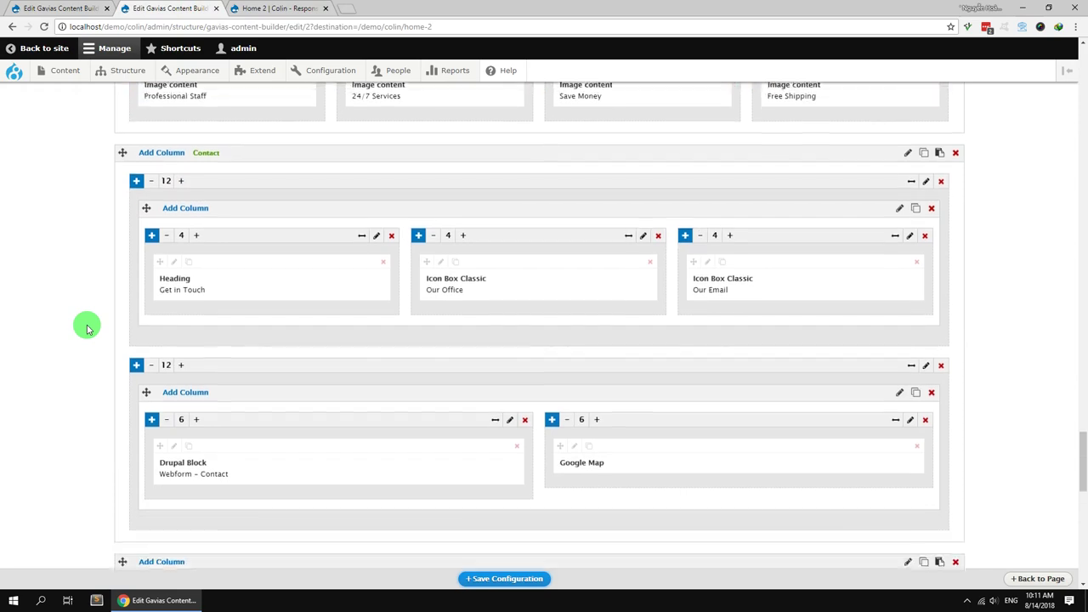
scroll(85, 328, down, 5)
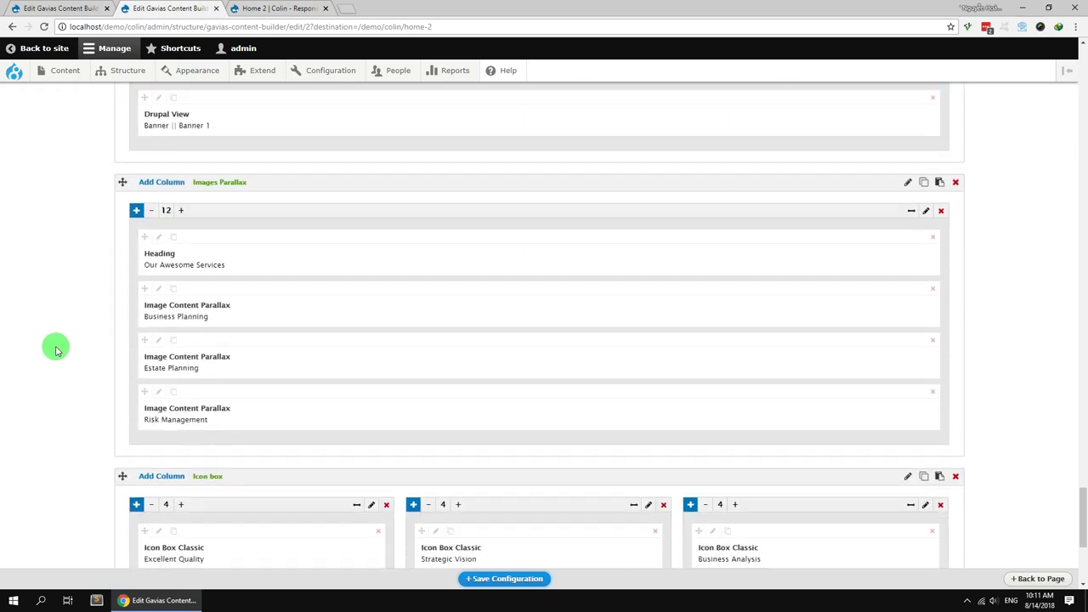
drag(123, 185, 369, 342)
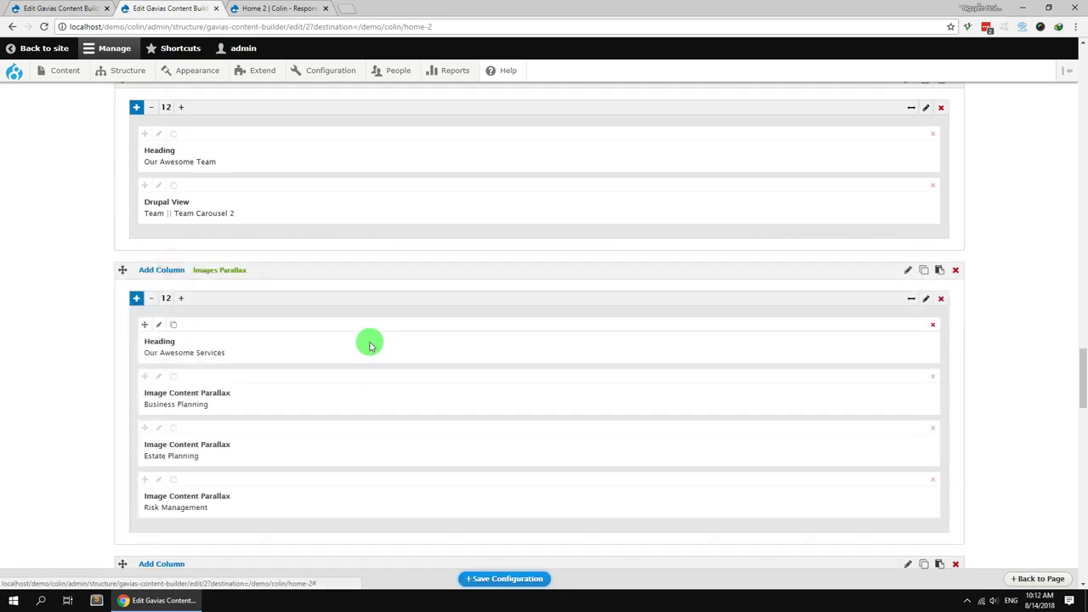
click(518, 581)
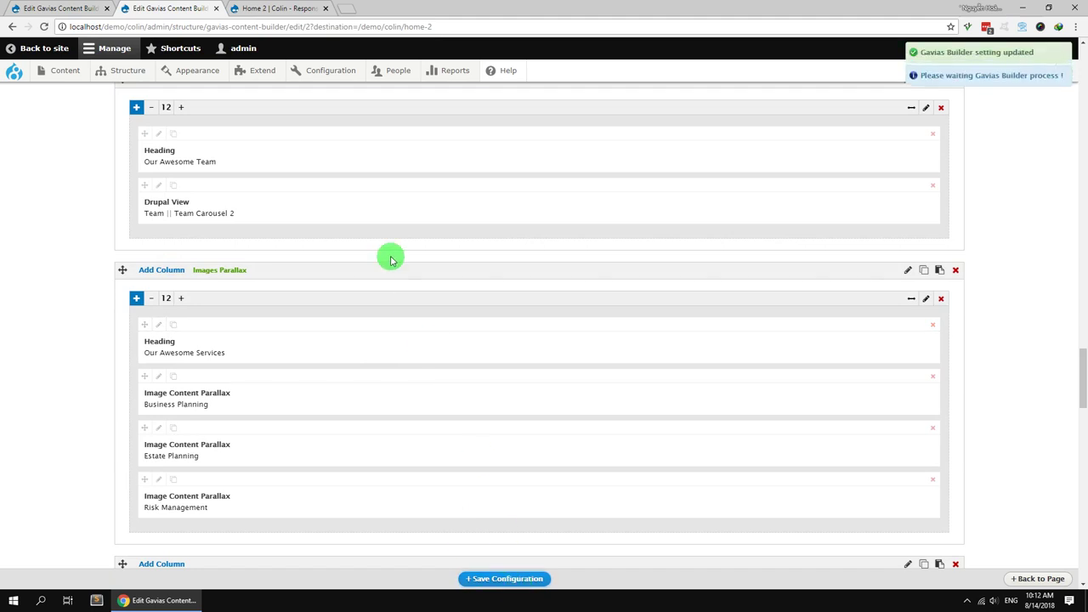
Reload the Home 2 page and check the position and spacing of "Our Awesome Services" below the team section.
click(289, 9)
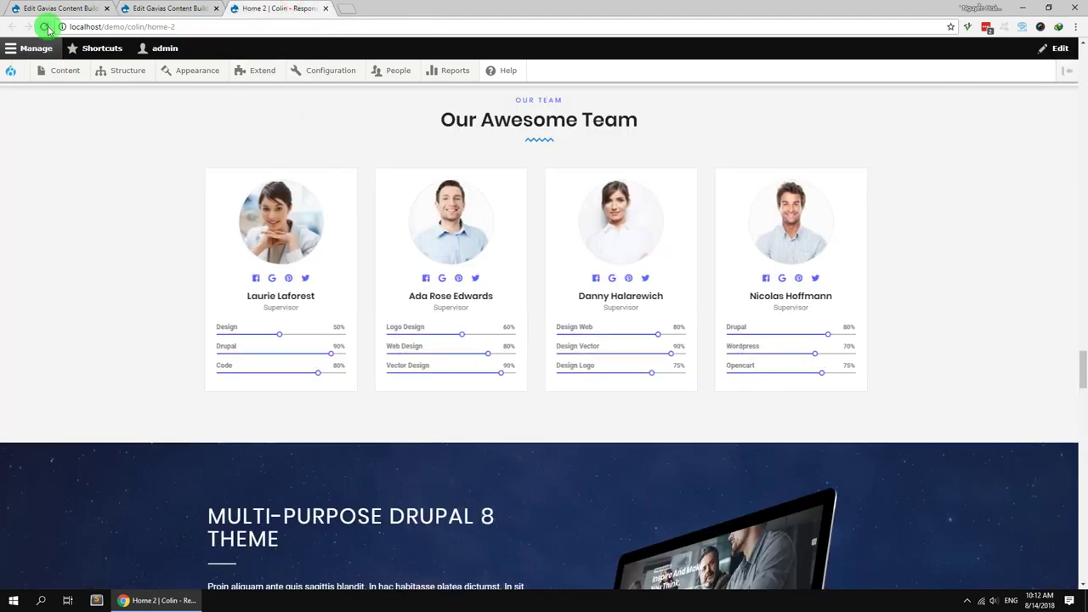
click(43, 26)
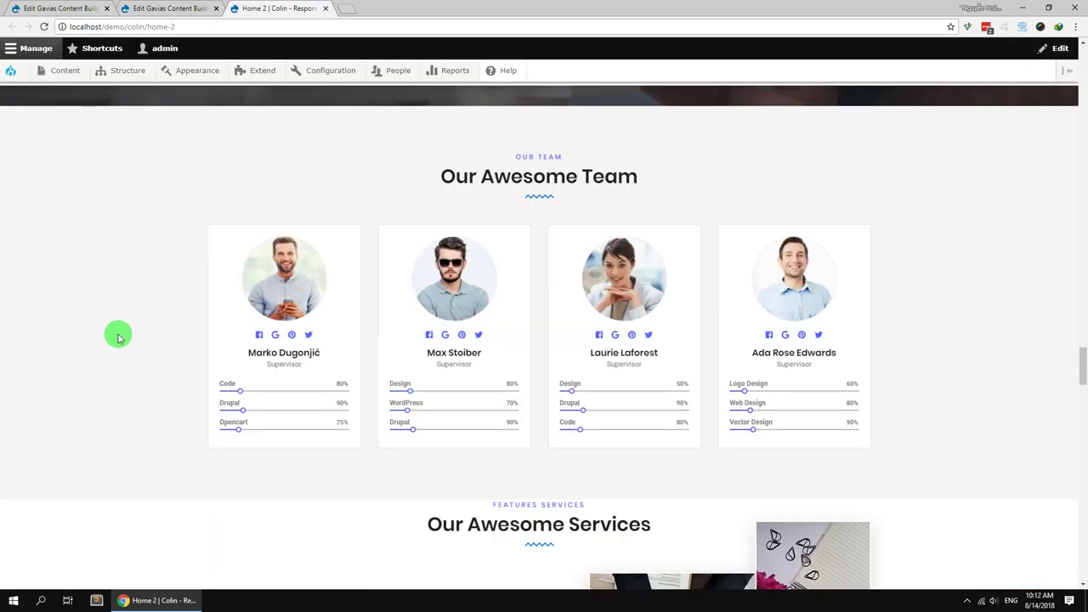
scroll(118, 337, down, 9)
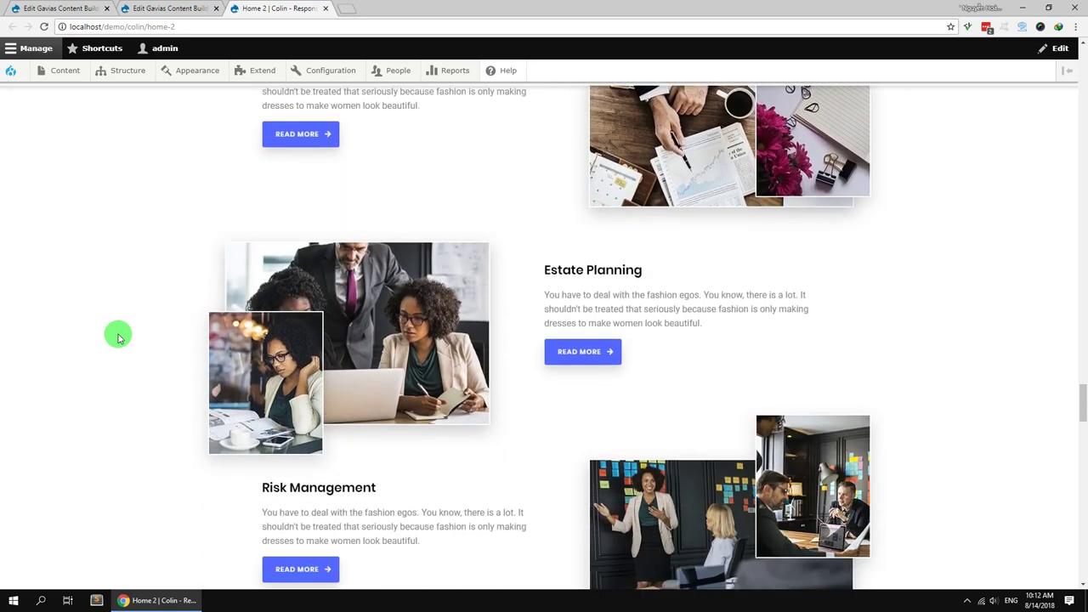
scroll(566, 498, up, 5)
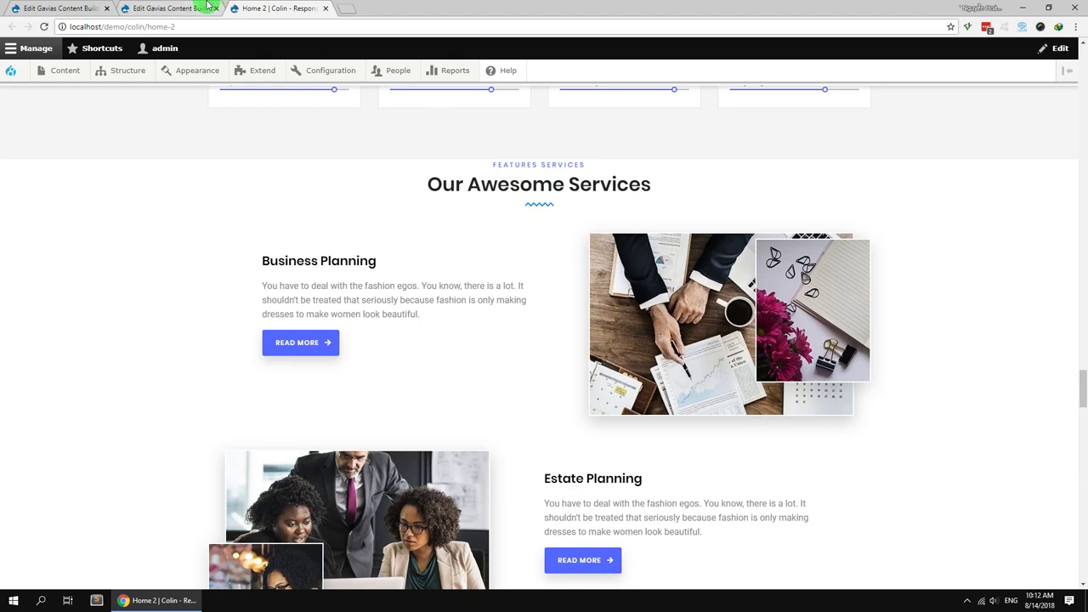
Set the Style Space of the Home 2 builder's "Images Parallax" row to "Default" and update the row.
click(208, 6)
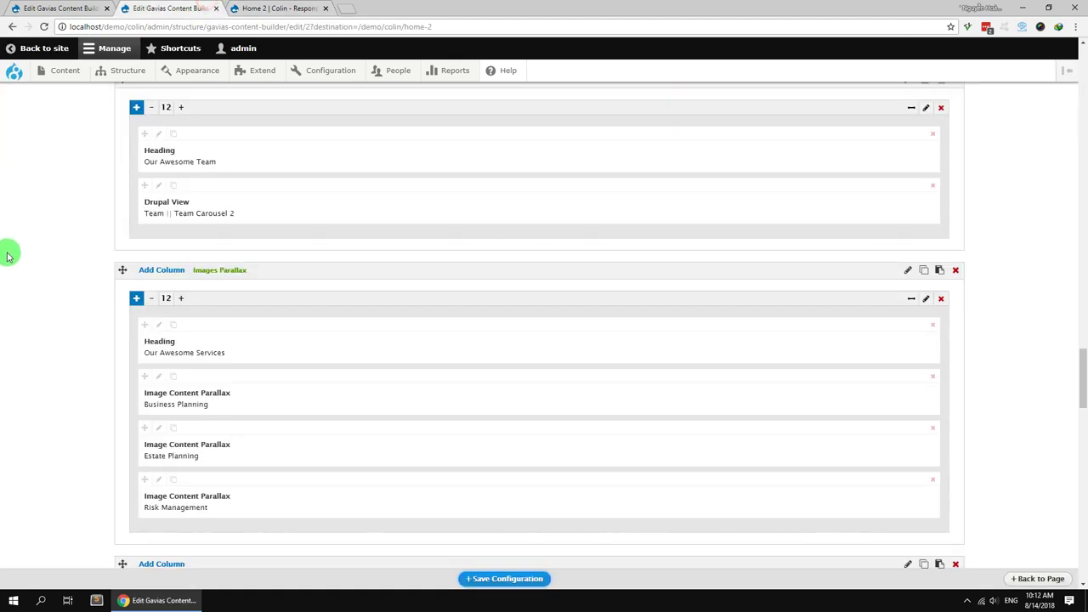
click(907, 270)
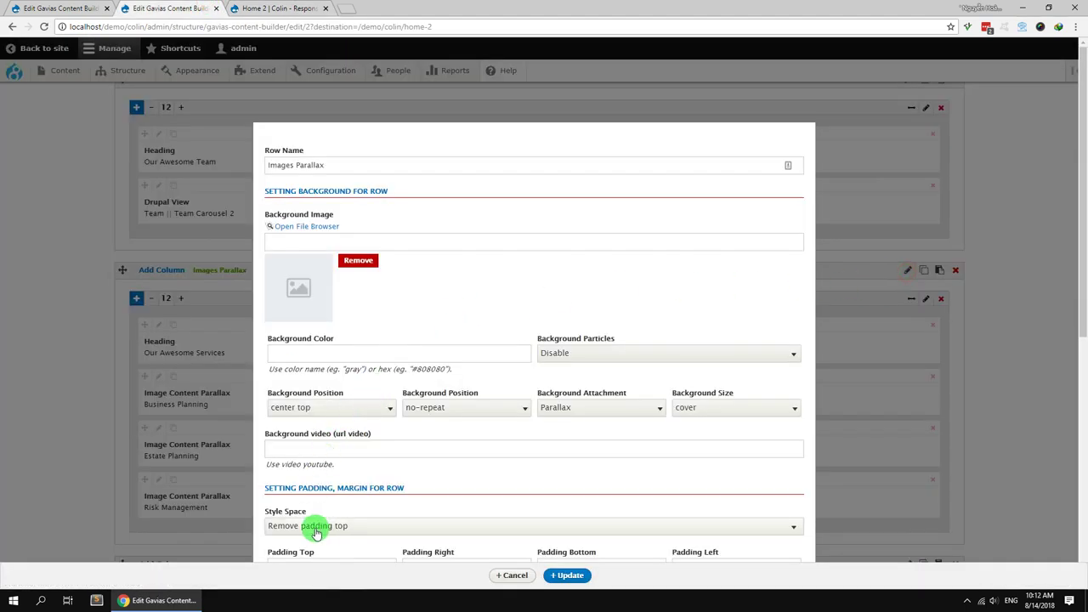
click(316, 527)
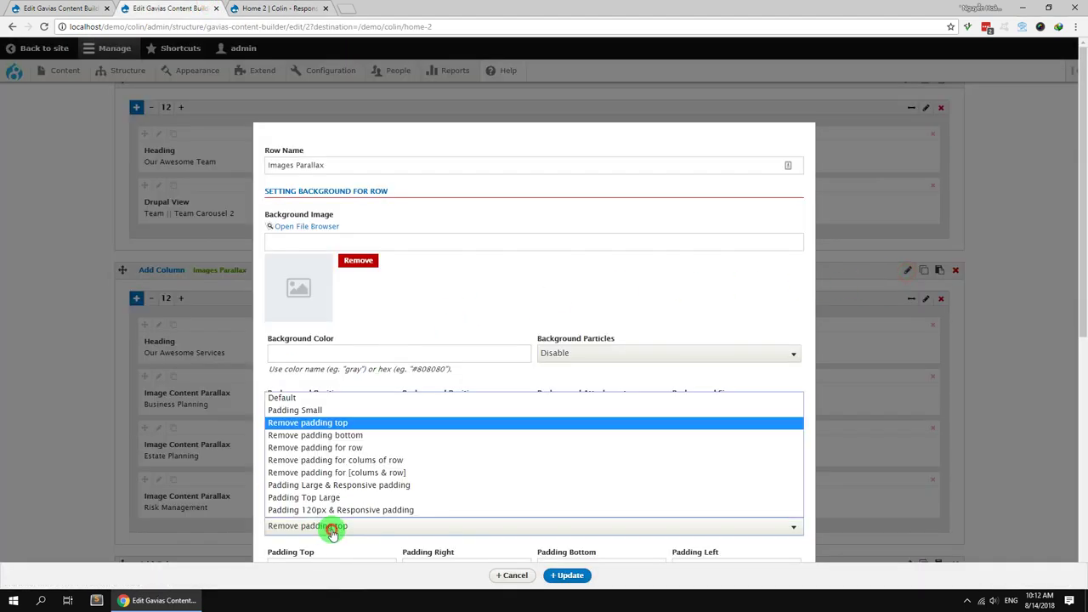
click(318, 402)
click(567, 576)
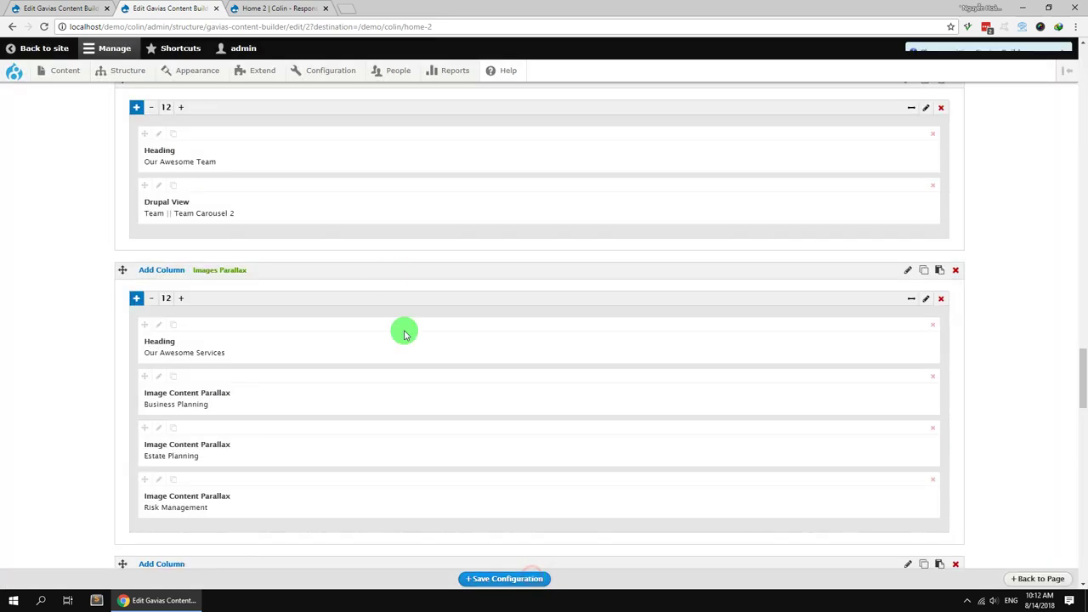
Reload the Home 2 page and review the layout from "Our Awesome Services" down to the "Get In Touch" section.
click(274, 9)
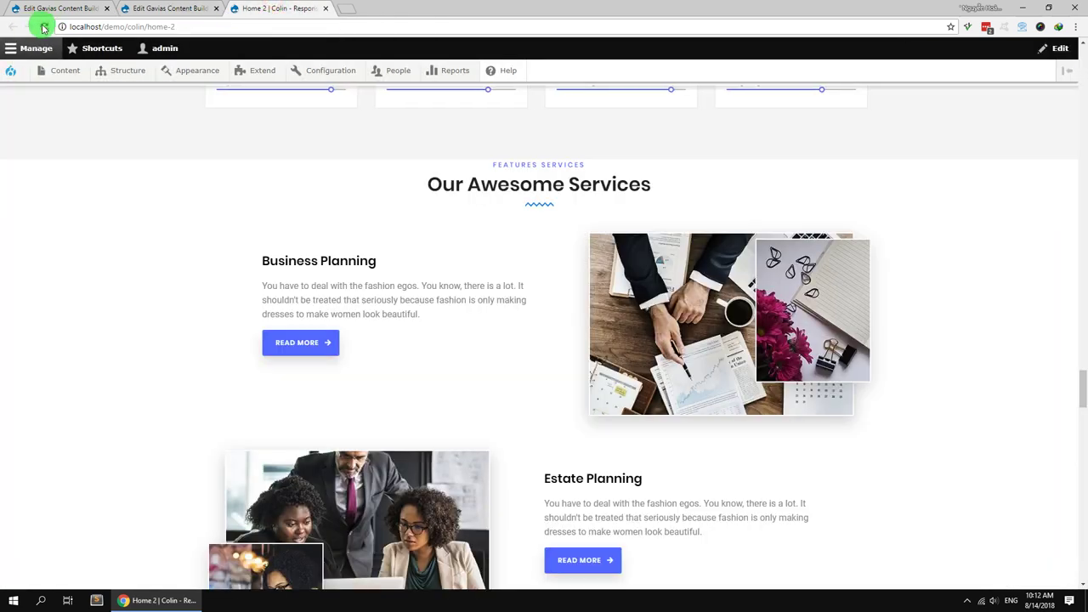
click(44, 27)
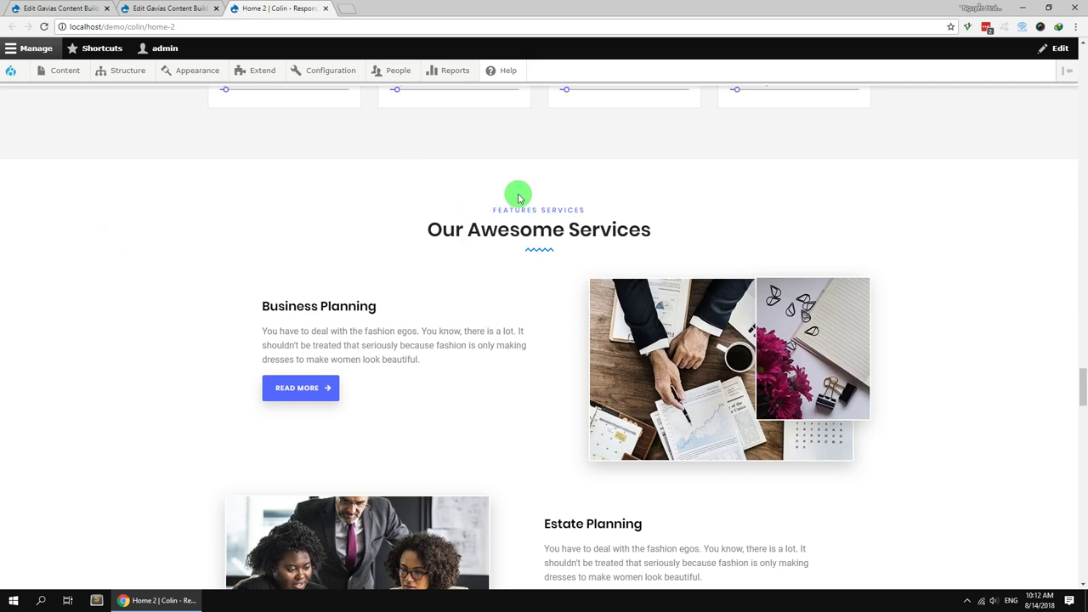
scroll(102, 353, down, 7)
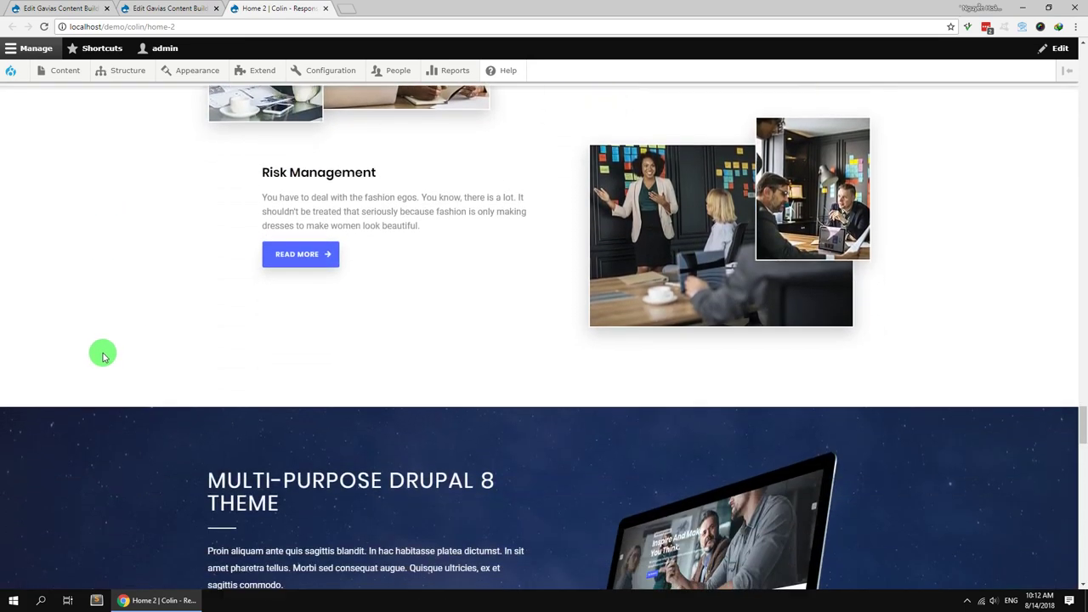
scroll(102, 354, up, 5)
scroll(102, 353, down, 3)
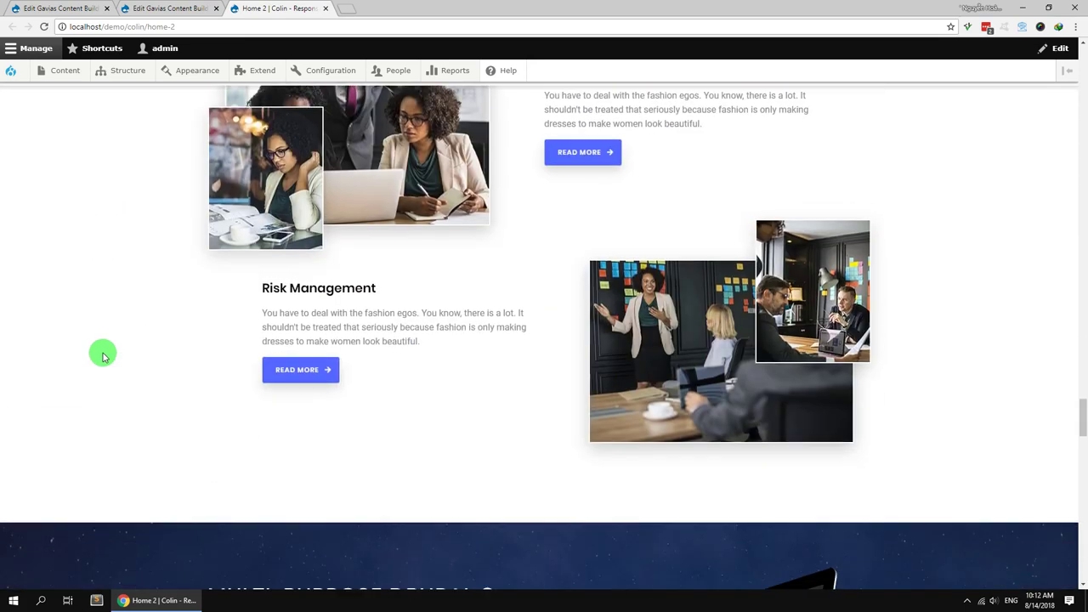
scroll(102, 355, down, 9)
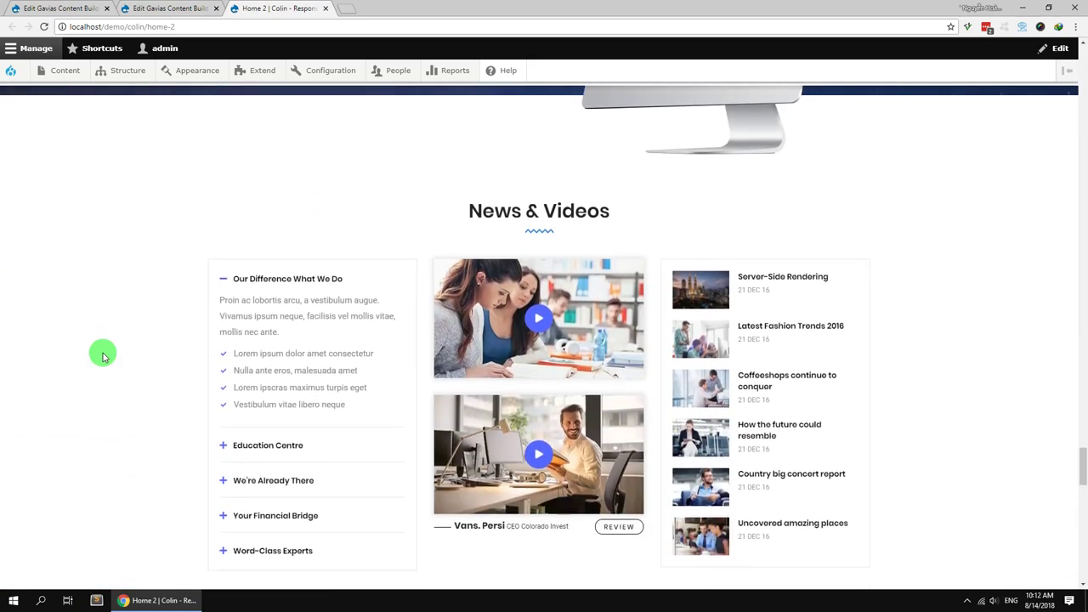
scroll(102, 356, down, 5)
scroll(442, 385, down, 11)
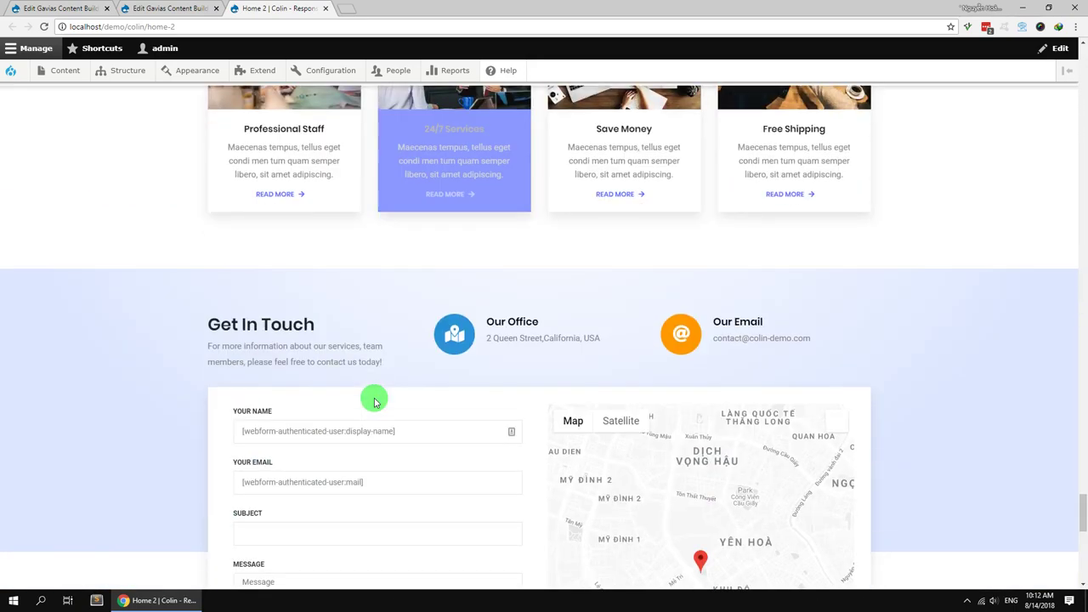